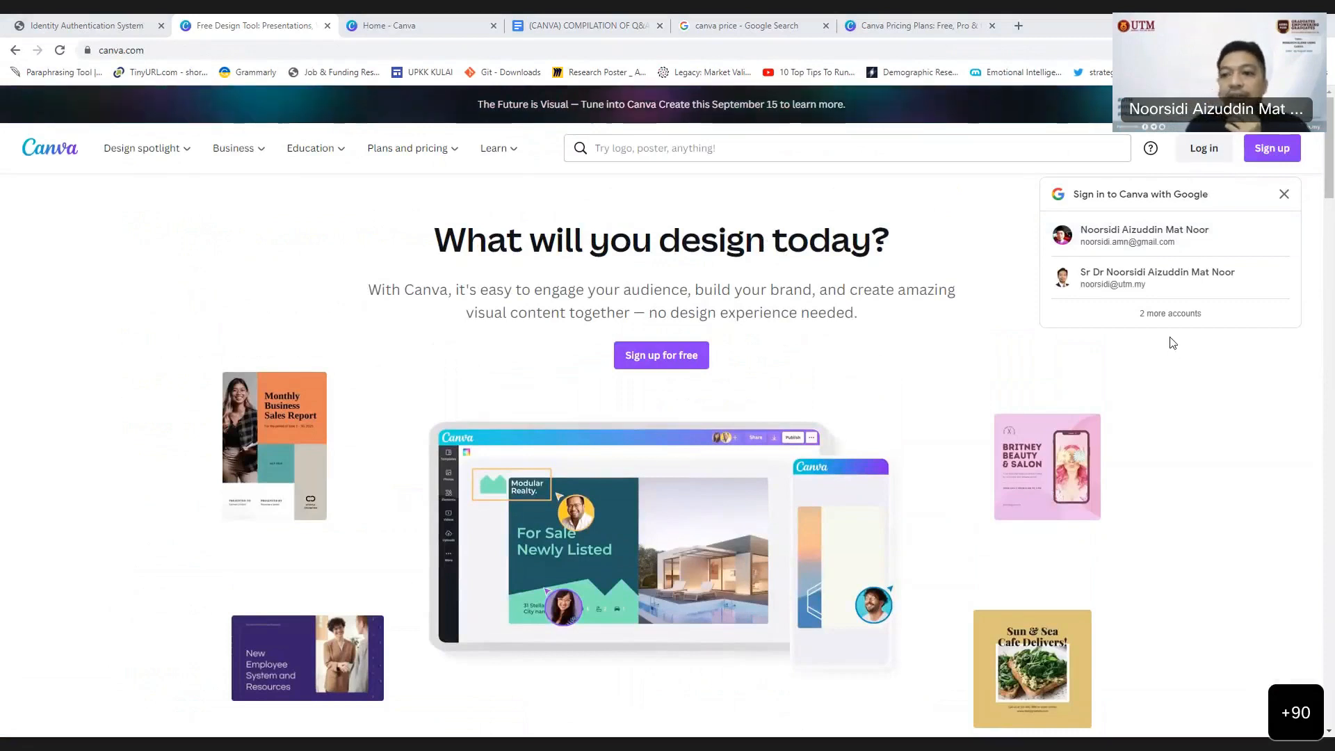
Step: Sign in to Canva with the first suggested Google account and return to the home page
left_click(1159, 249)
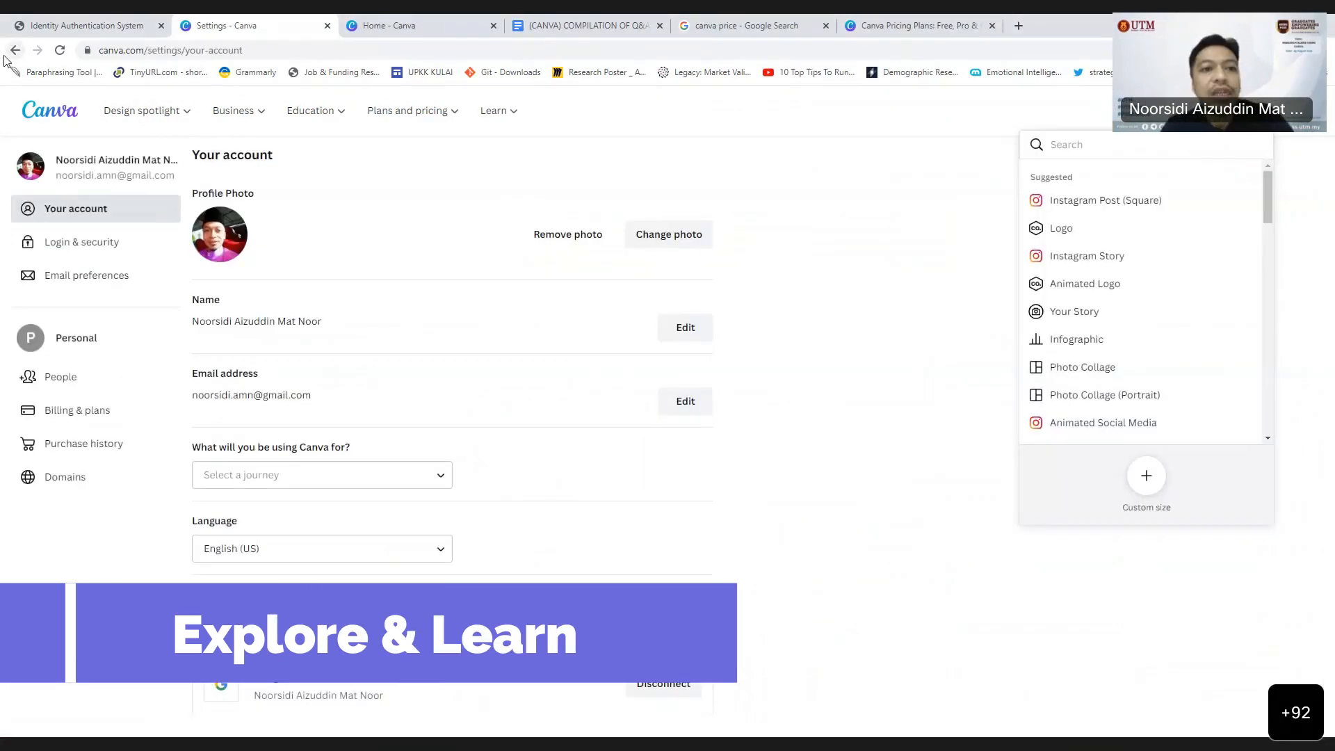
left_click(15, 50)
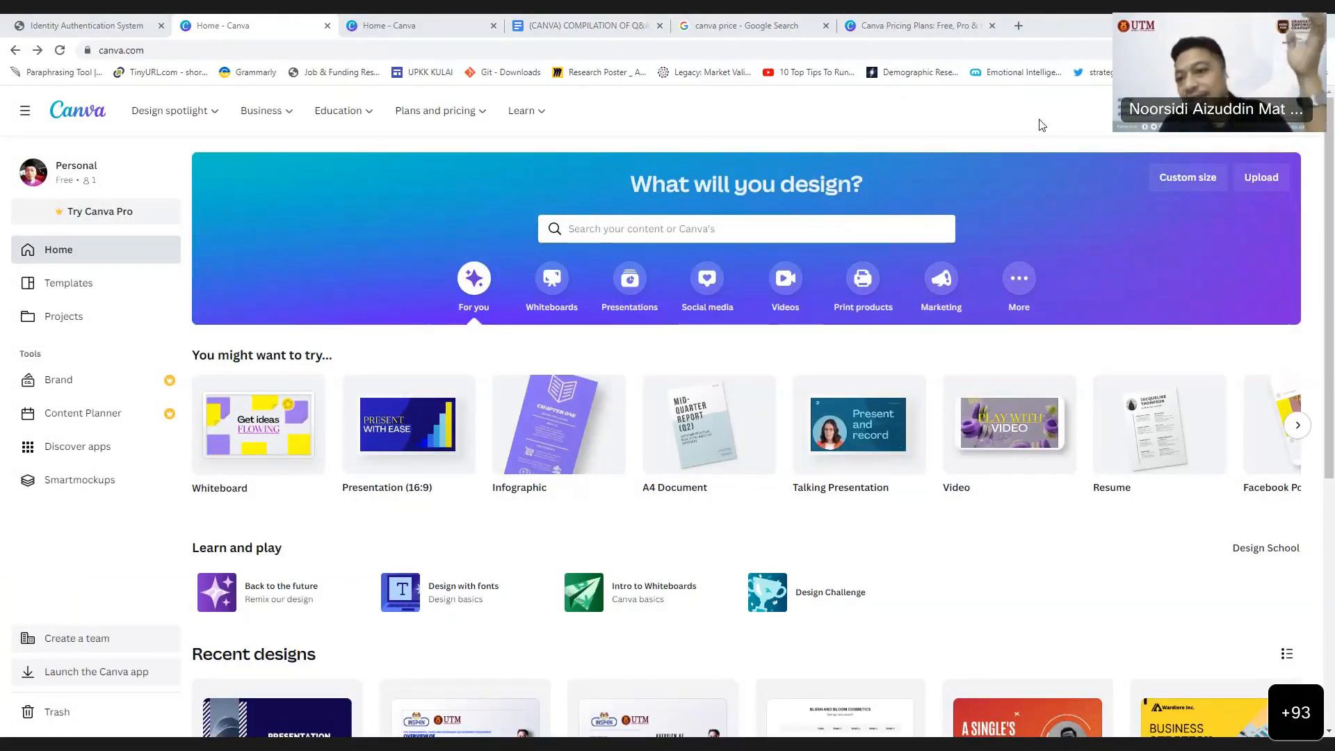
Step: Look over the suggested design types and the import option for starting a new design, along with the recent designs
left_click(1211, 111)
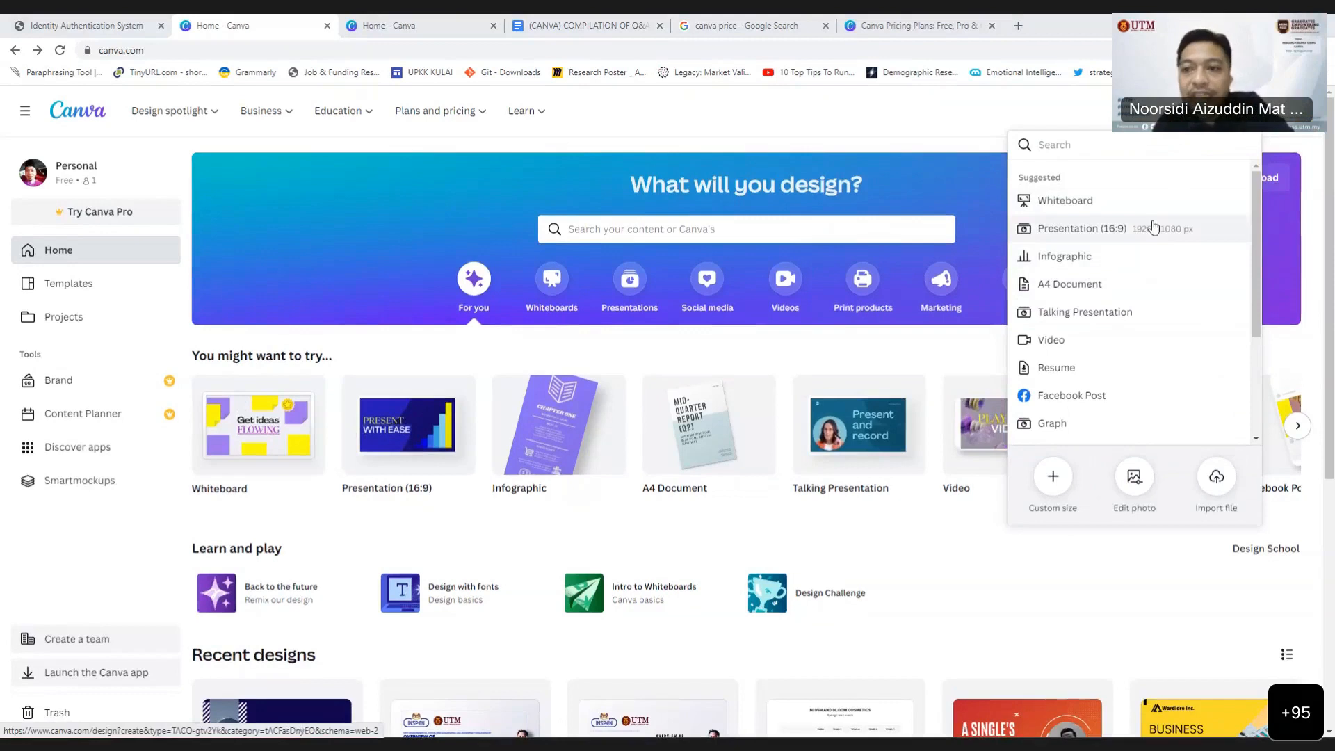
scroll(1217, 477, "down", 2)
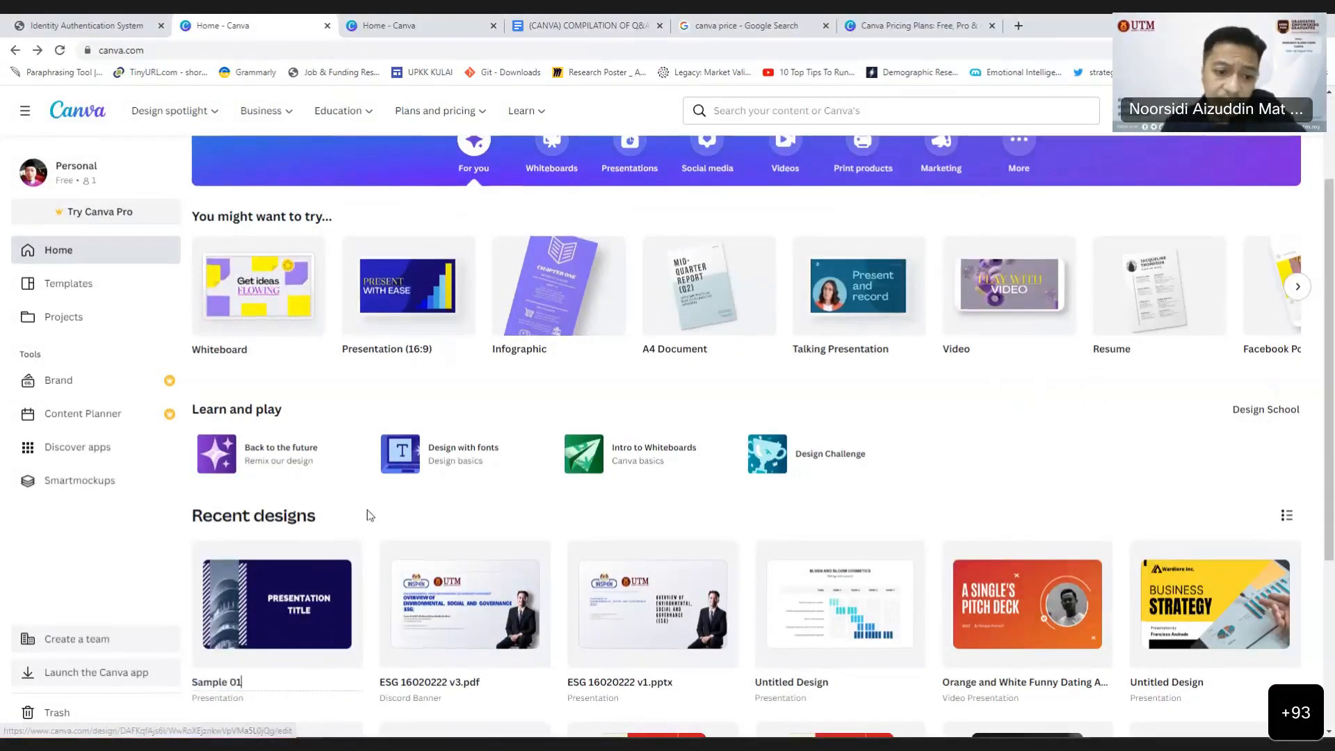
left_click(369, 516)
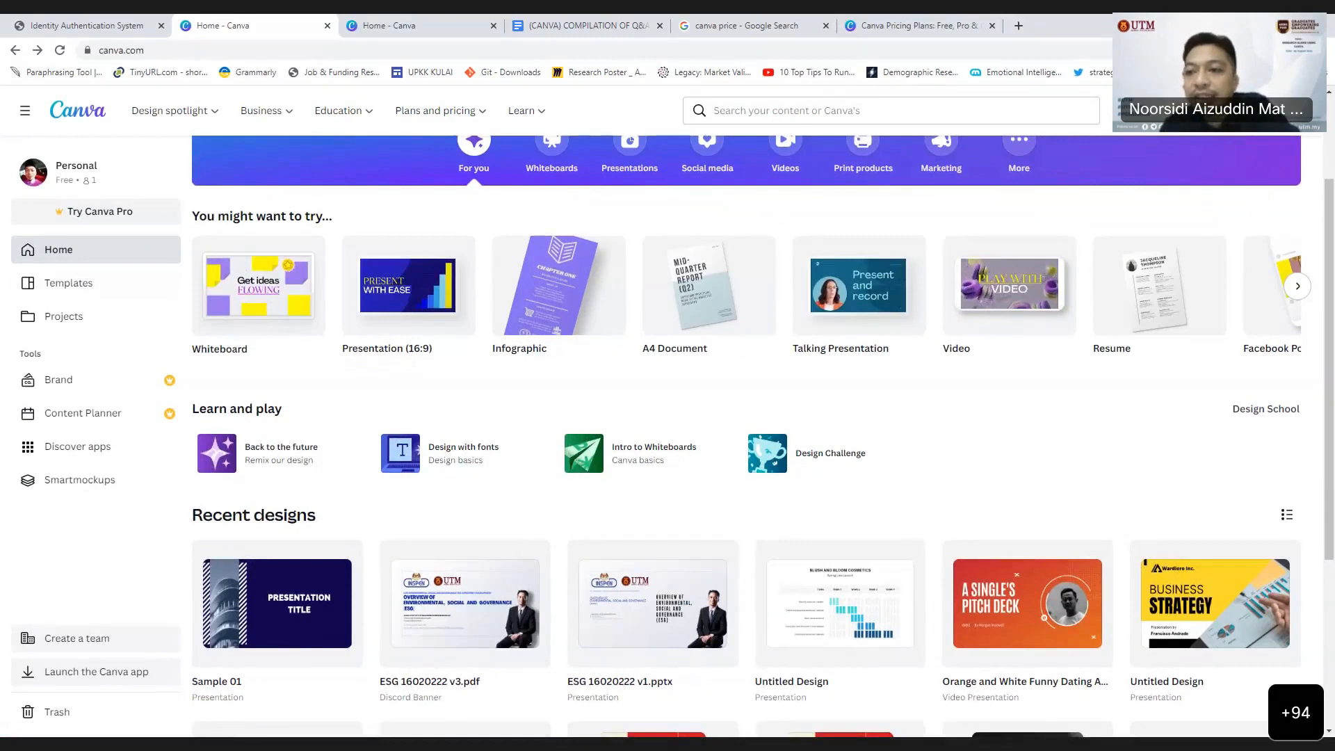
left_click(1019, 145)
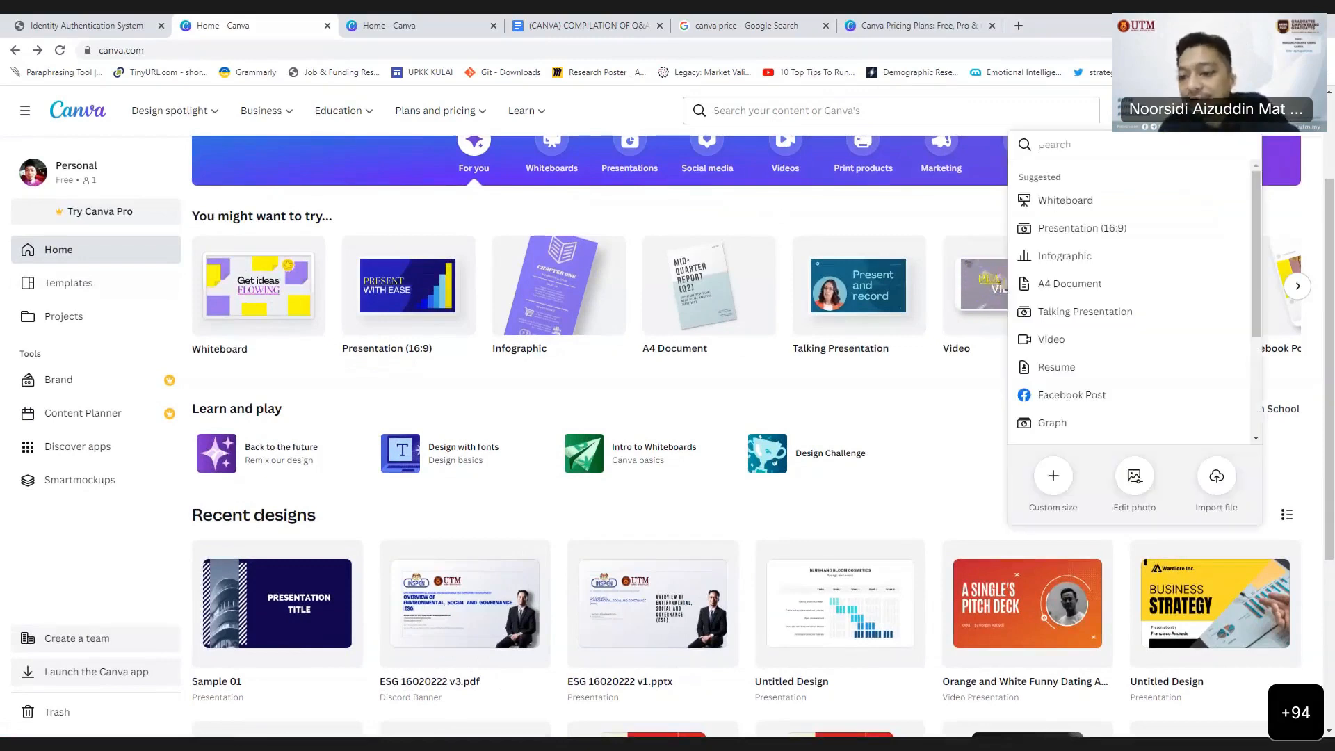
left_click(1219, 490)
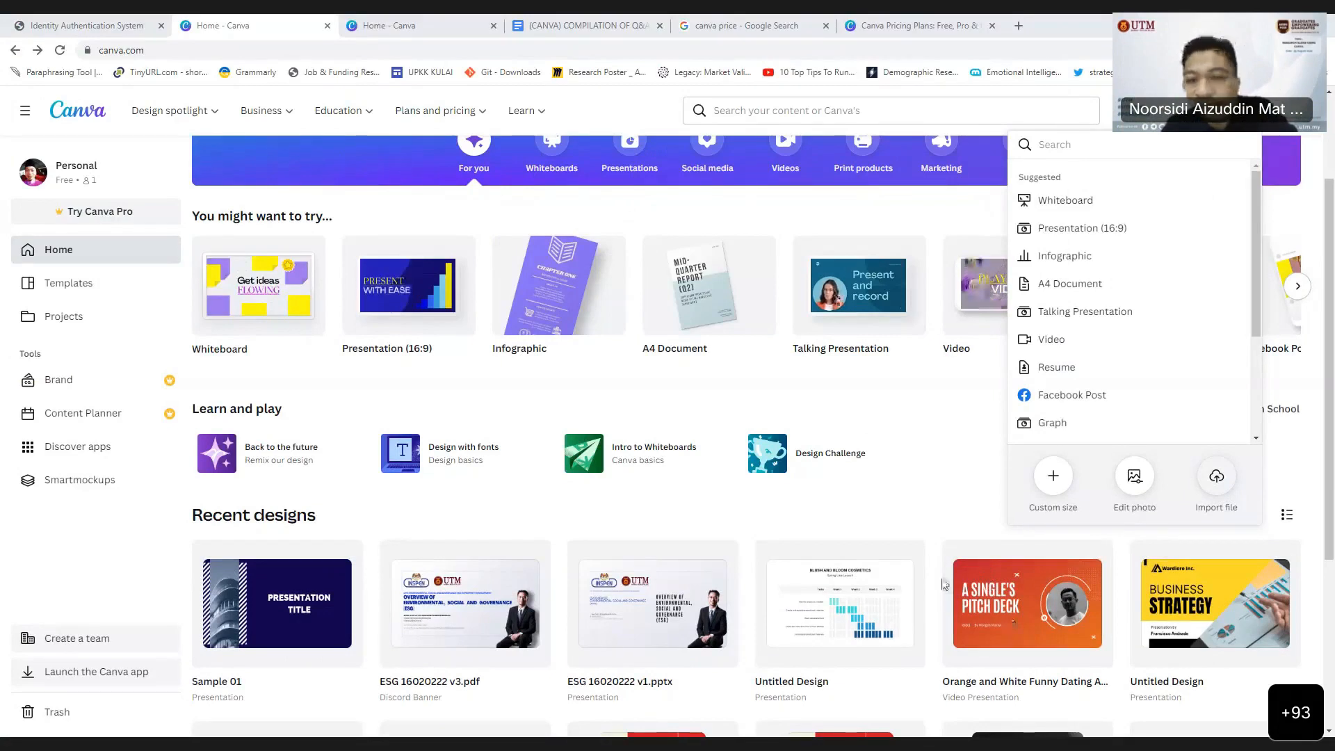
Step: Open the Projects page and look through its recent items, folders, designs and images
left_click(64, 316)
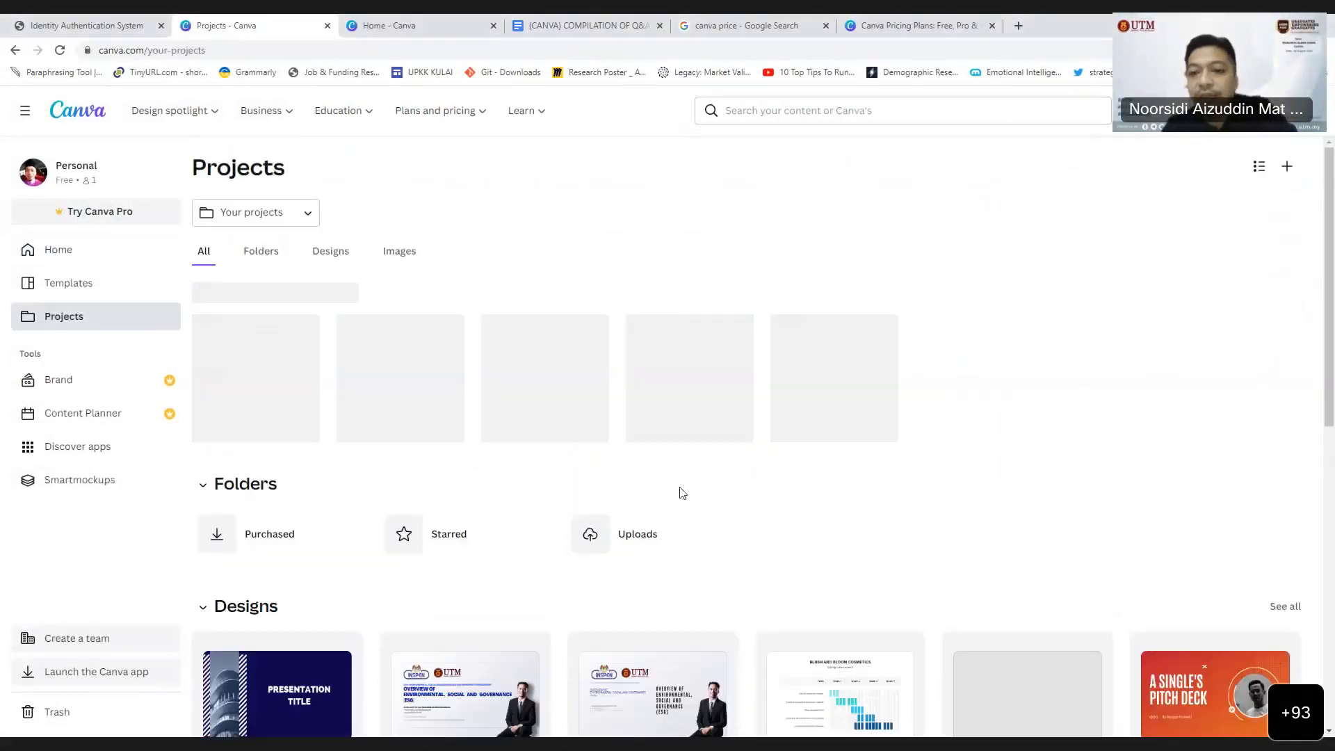
scroll(811, 498, "down", 1)
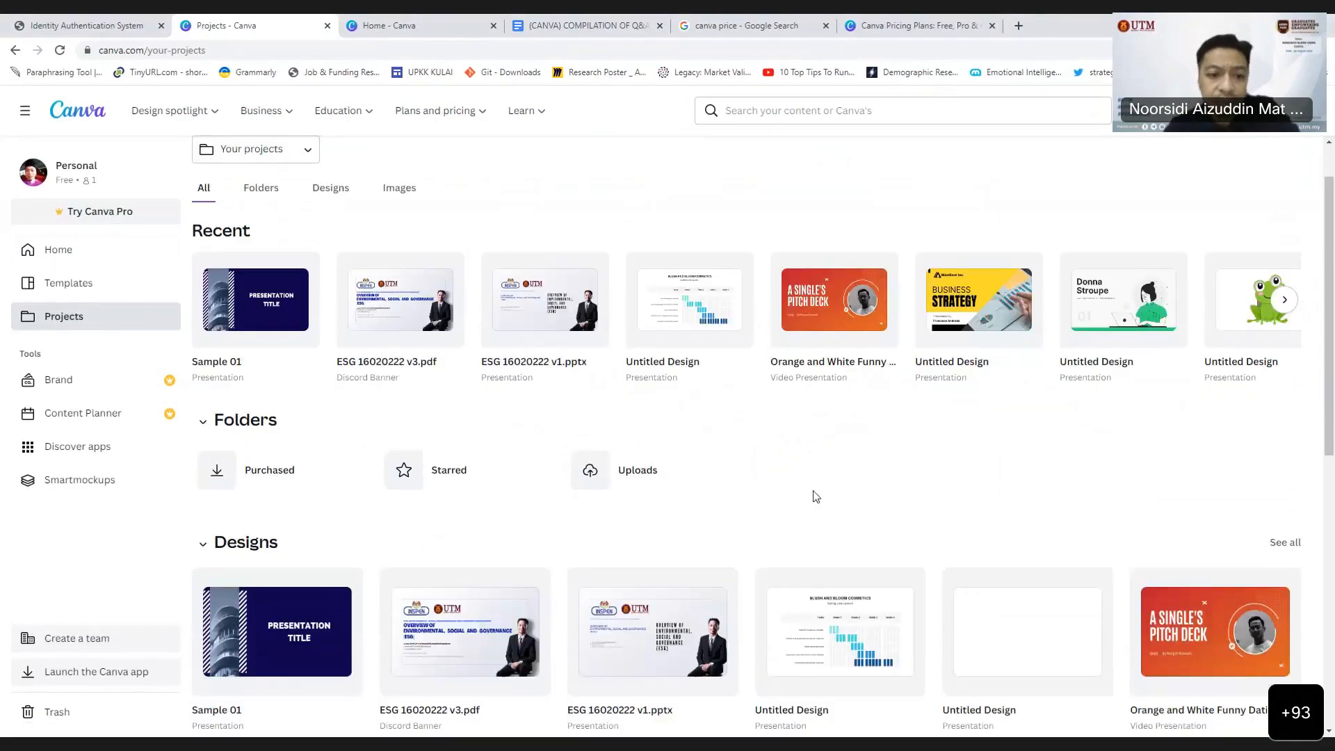
scroll(824, 459, "down", 4)
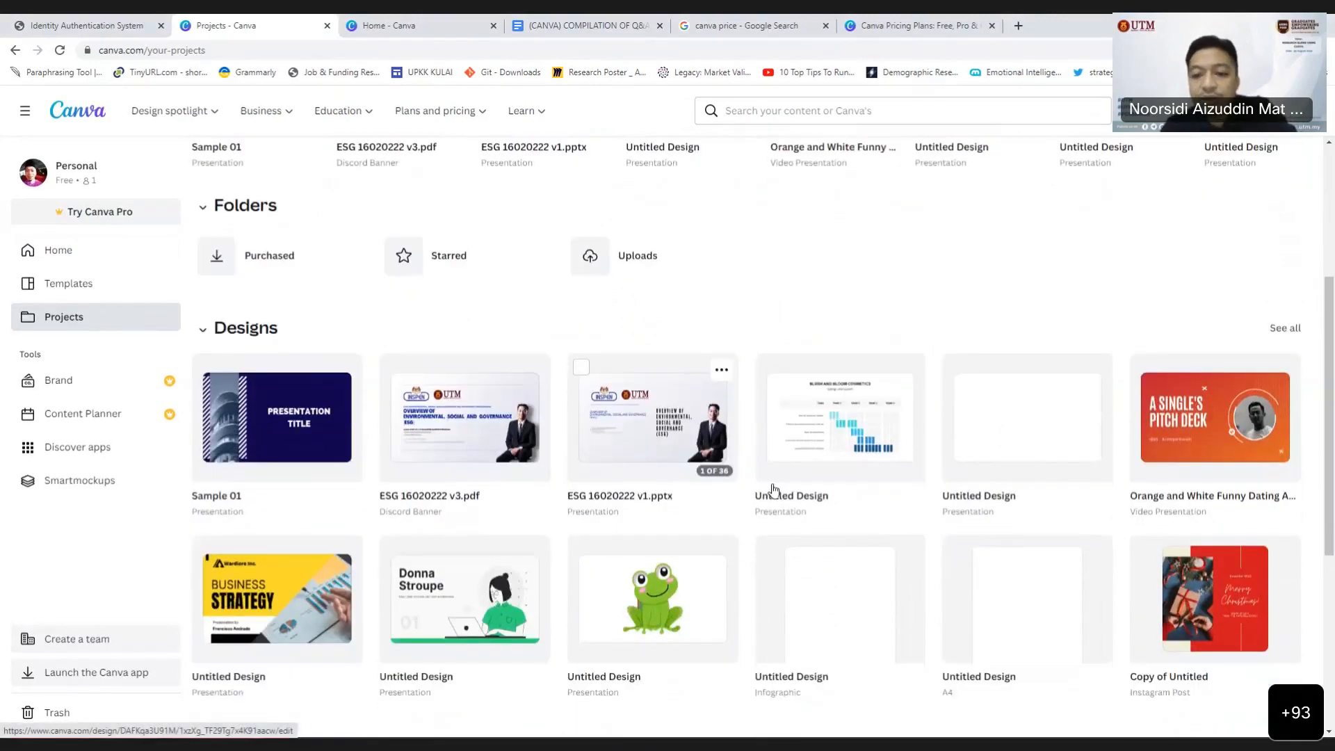
scroll(834, 484, "down", 1)
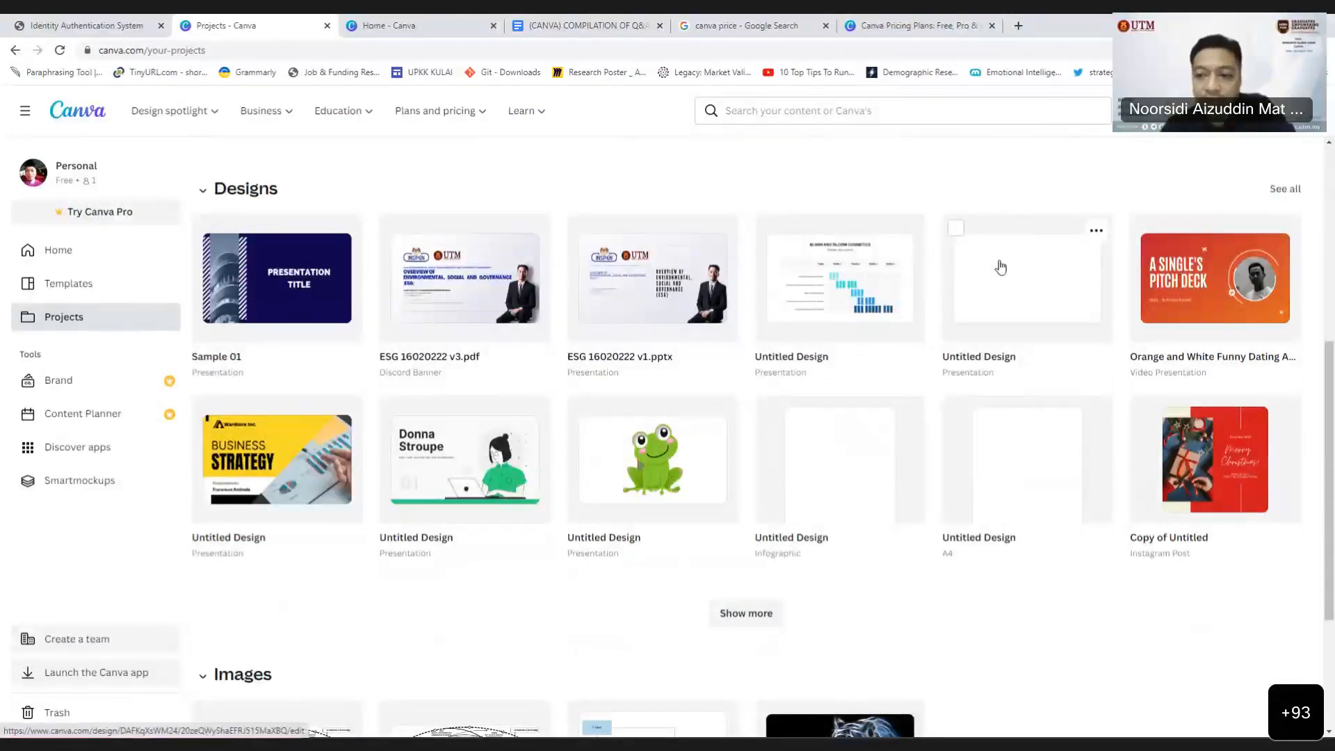
scroll(853, 324, "up", 5)
scroll(853, 325, "up", 1)
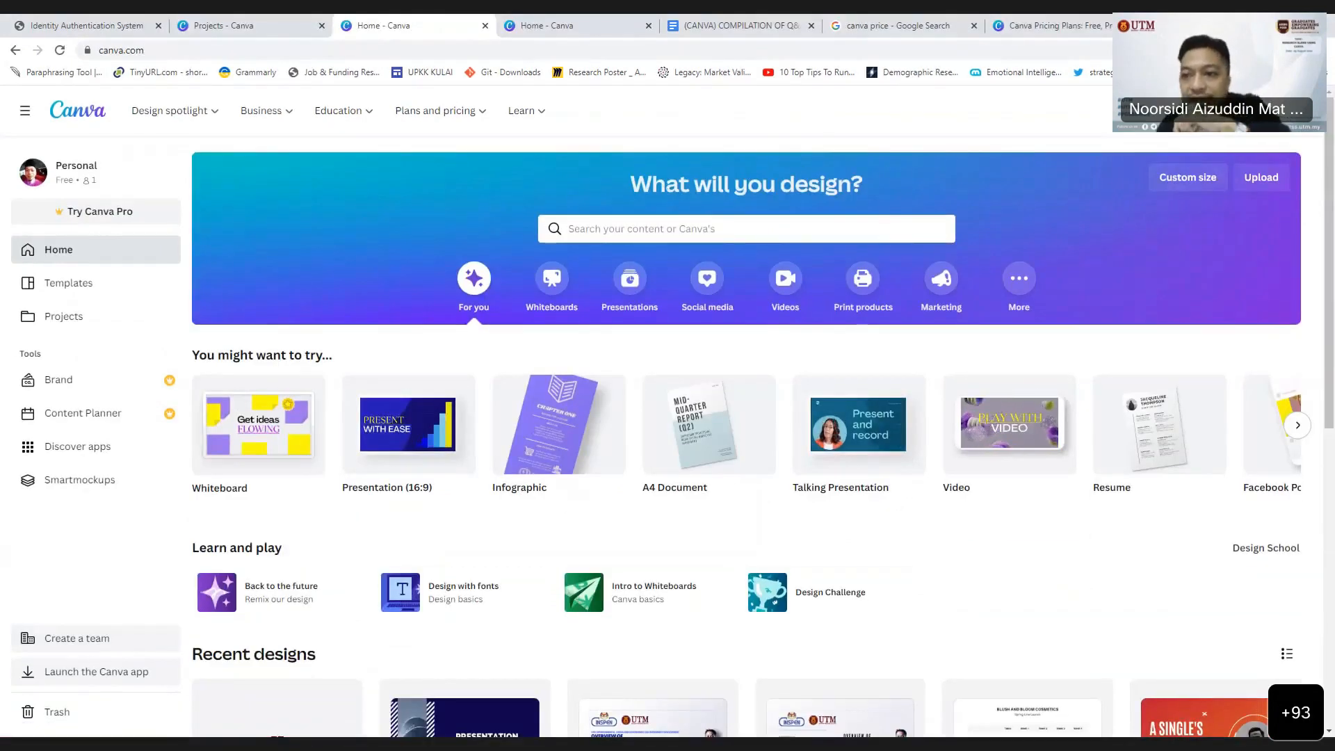
Step: Create a new blank Presentation (16:9) design
left_click(1219, 171)
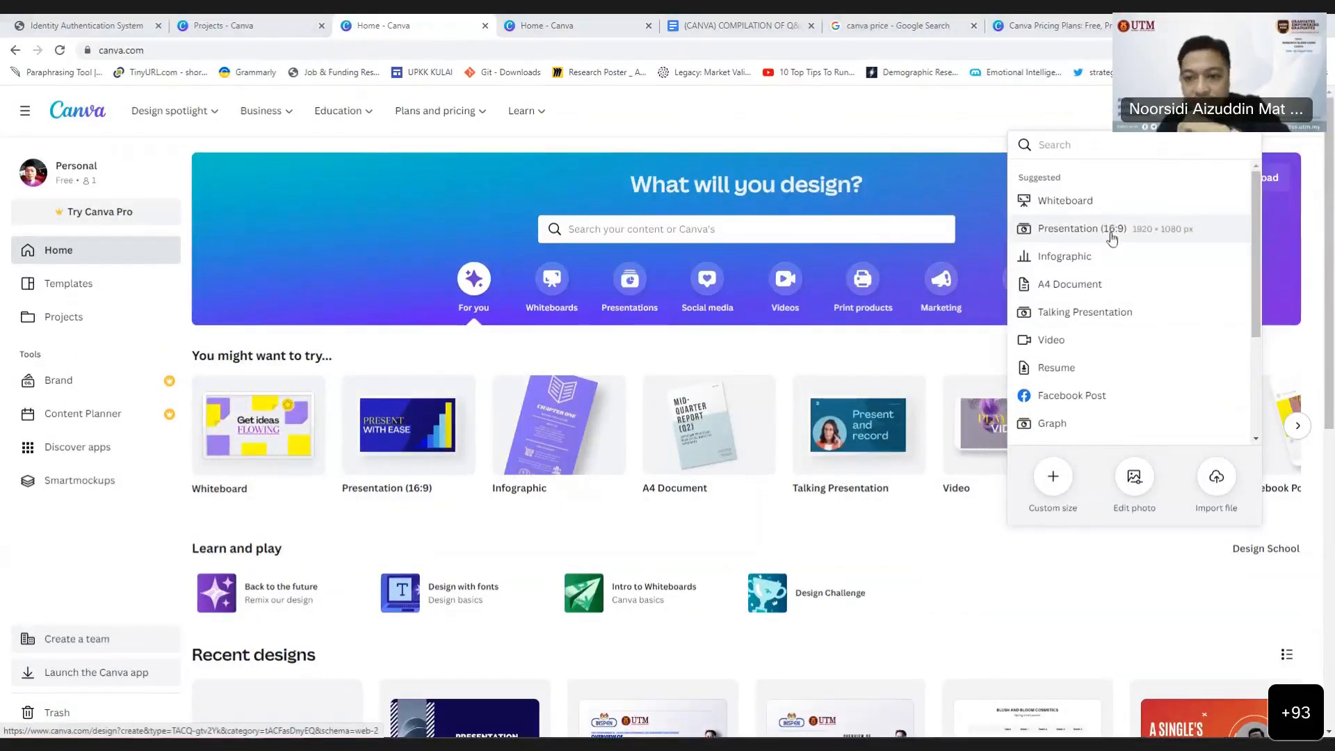
left_click(1112, 238)
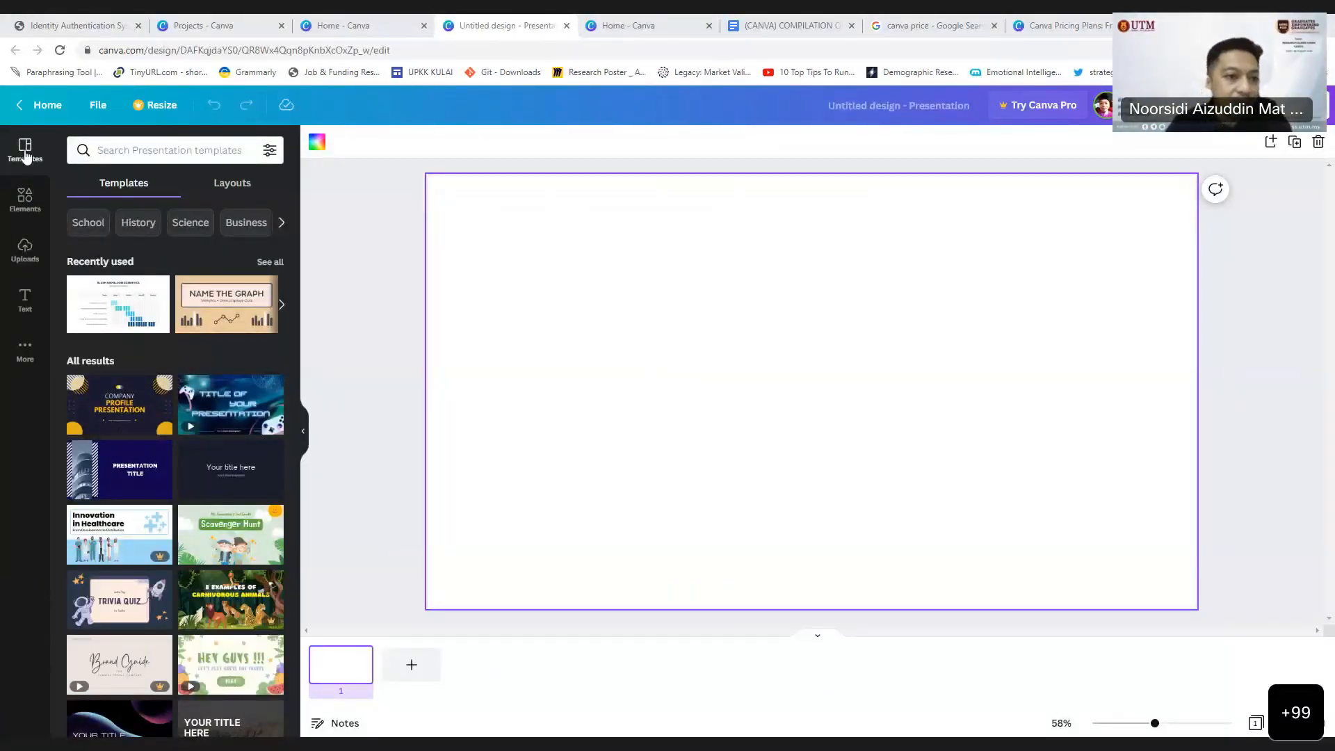
Step: Look through the editor's Elements, Uploads and Text content and the list of additional Canva apps
left_click(25, 199)
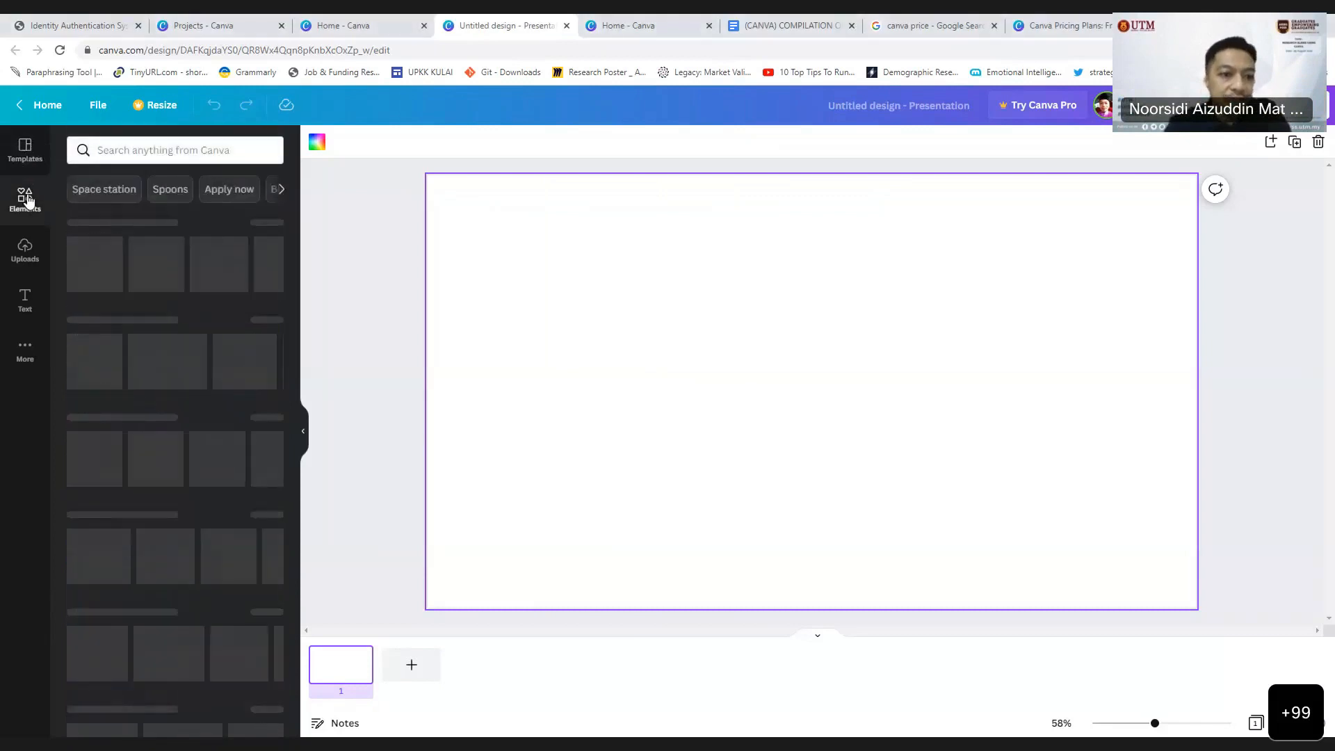
left_click(25, 255)
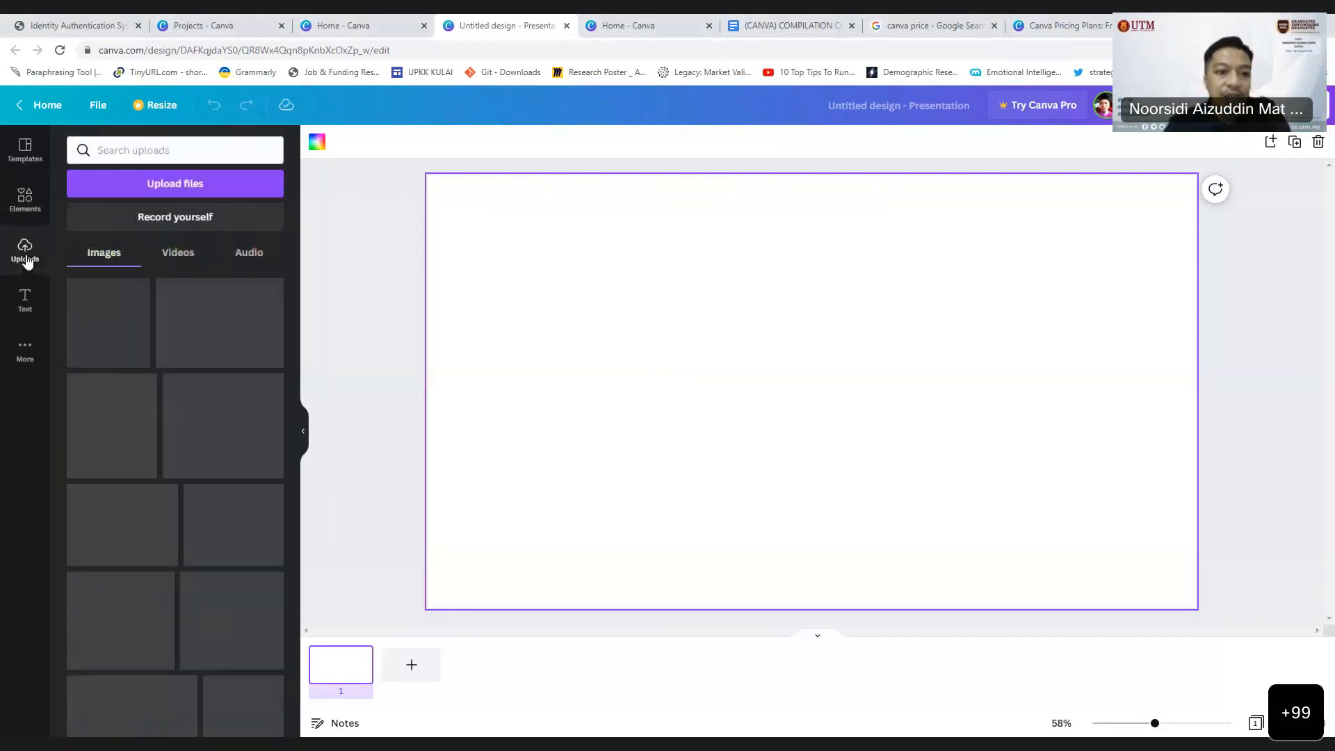
left_click(29, 306)
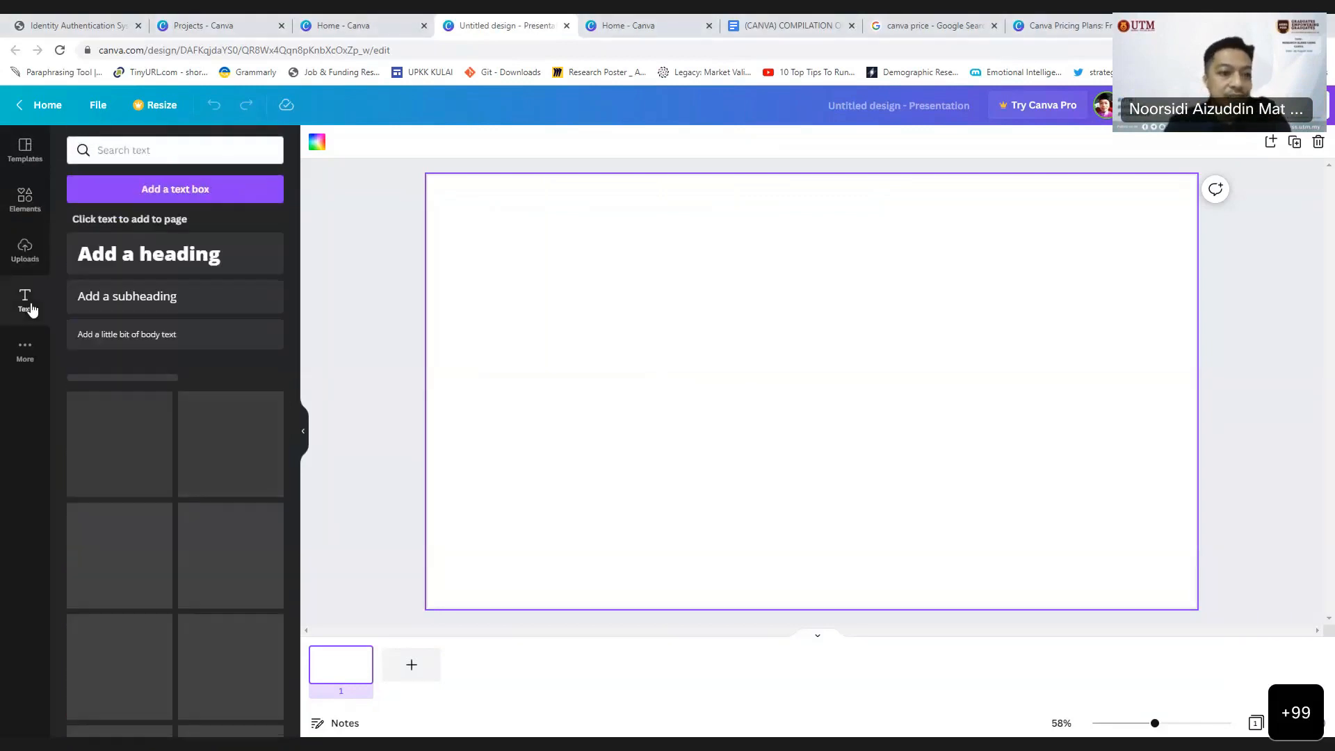
left_click(30, 352)
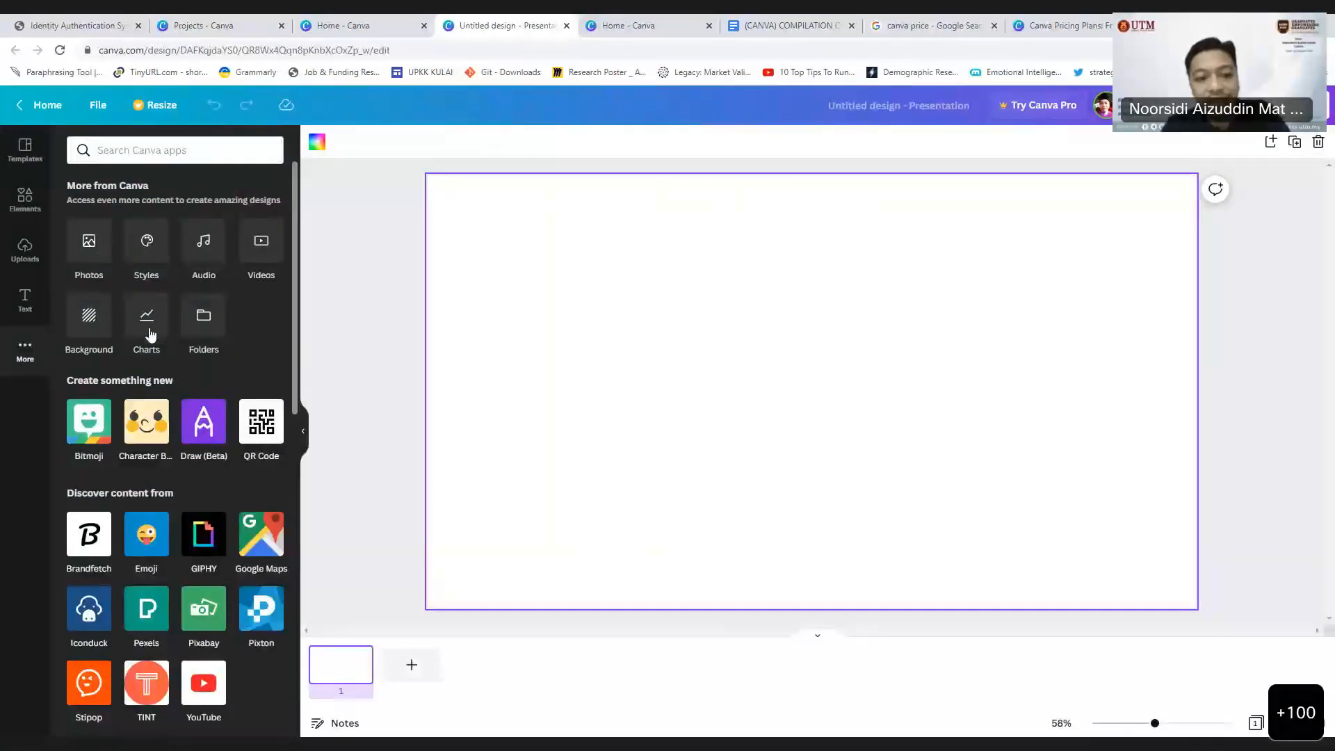
Step: Add the Photos, Styles, Audio and Videos content categories from Canva's extra apps to the editor's sidebar
left_click(95, 256)
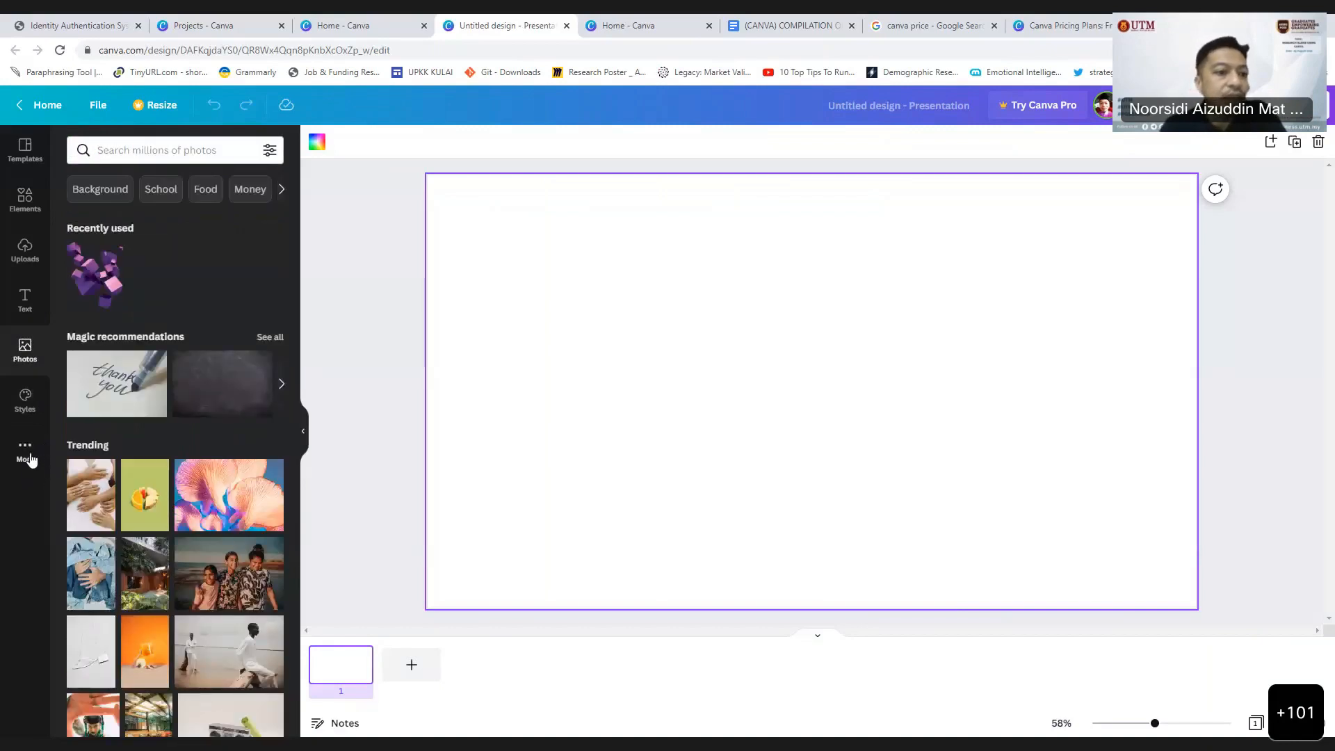
left_click(31, 456)
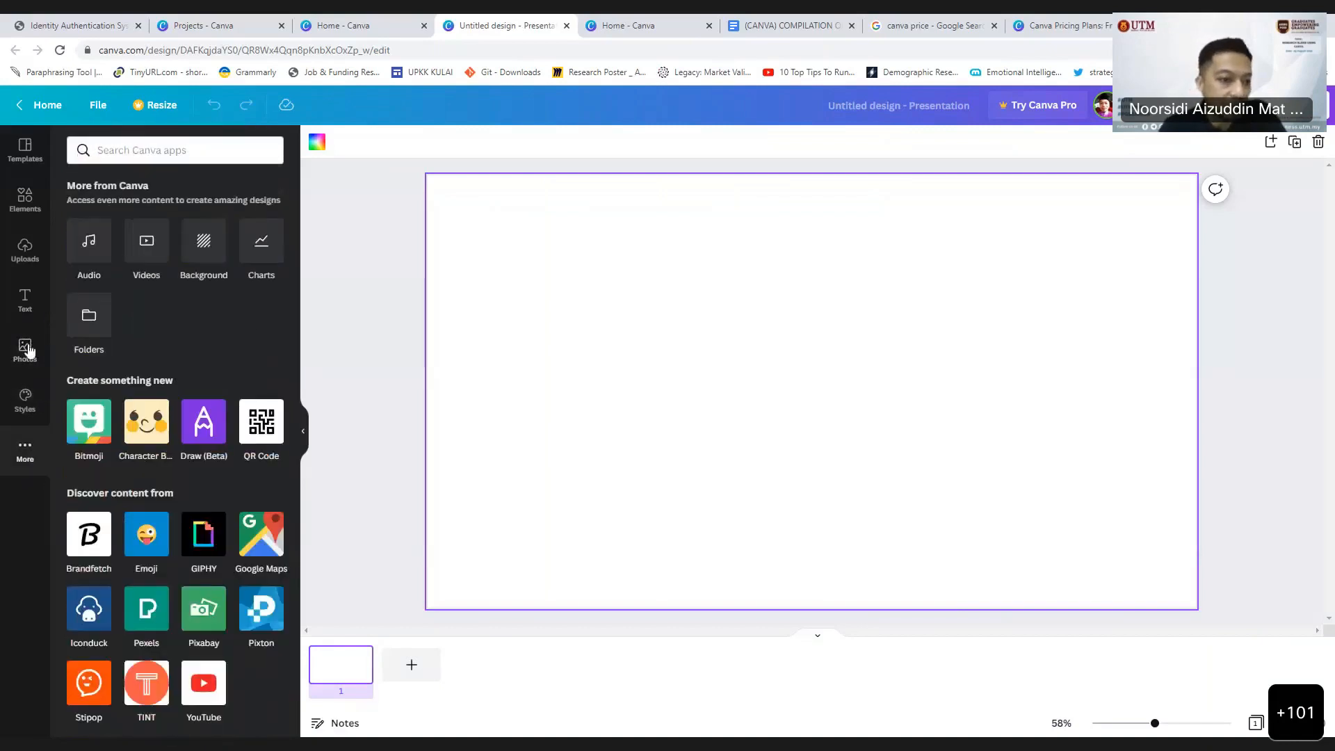
left_click(90, 252)
left_click(24, 500)
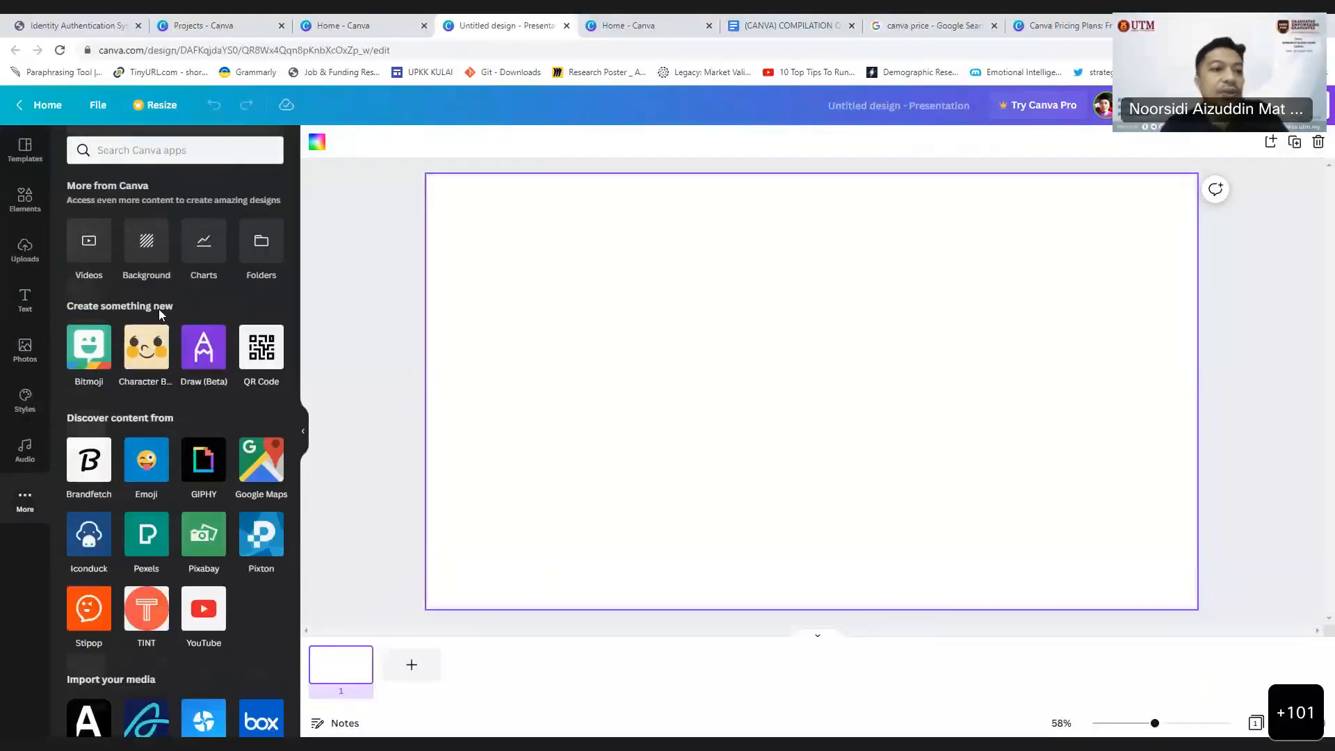
left_click(102, 254)
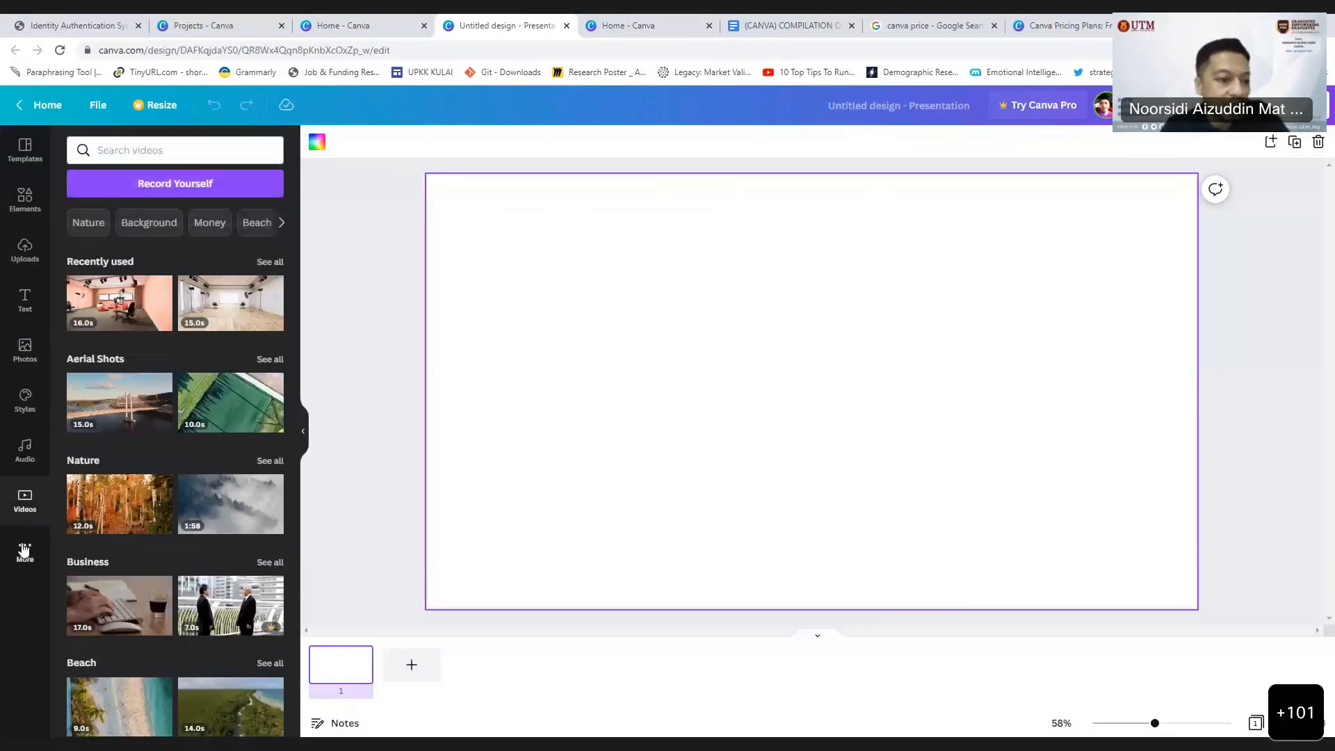
left_click(24, 553)
Step: Add the Charts, Background and Folders categories to the editor's sidebar and return to the list of extra apps
left_click(144, 243)
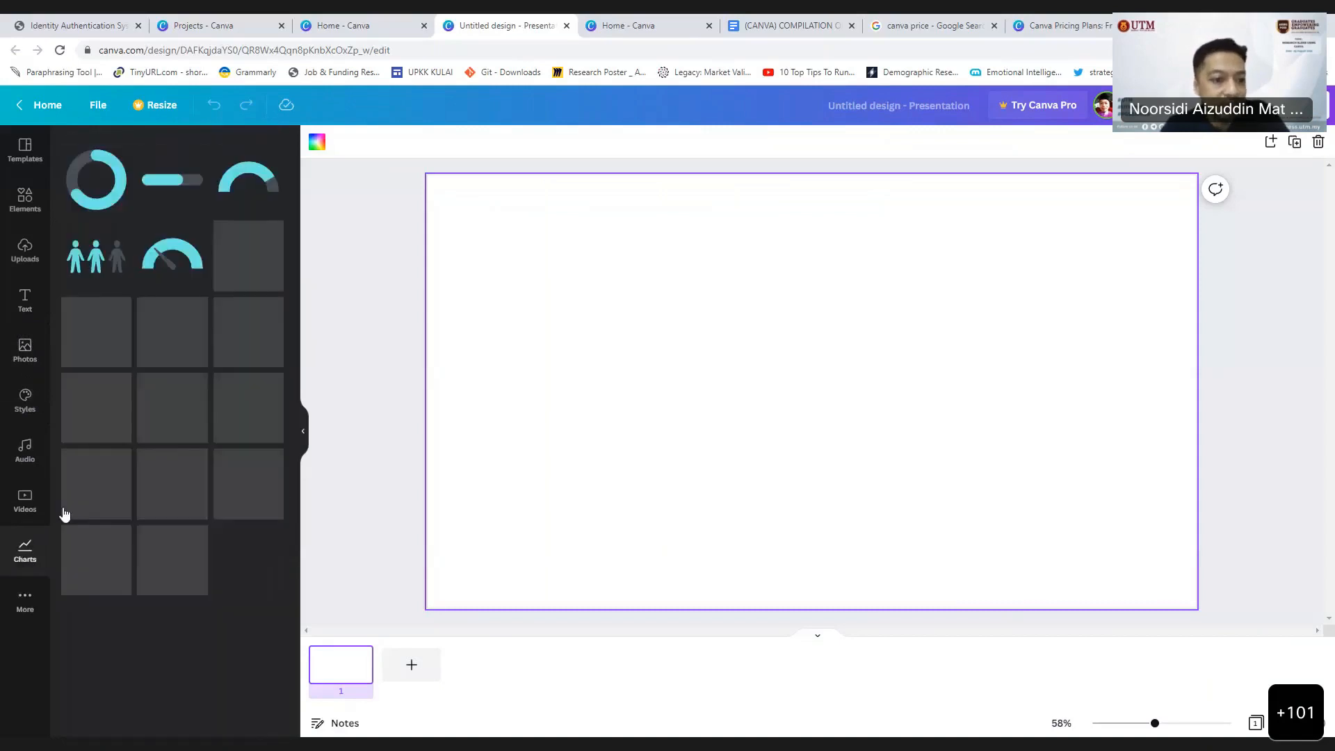
left_click(26, 602)
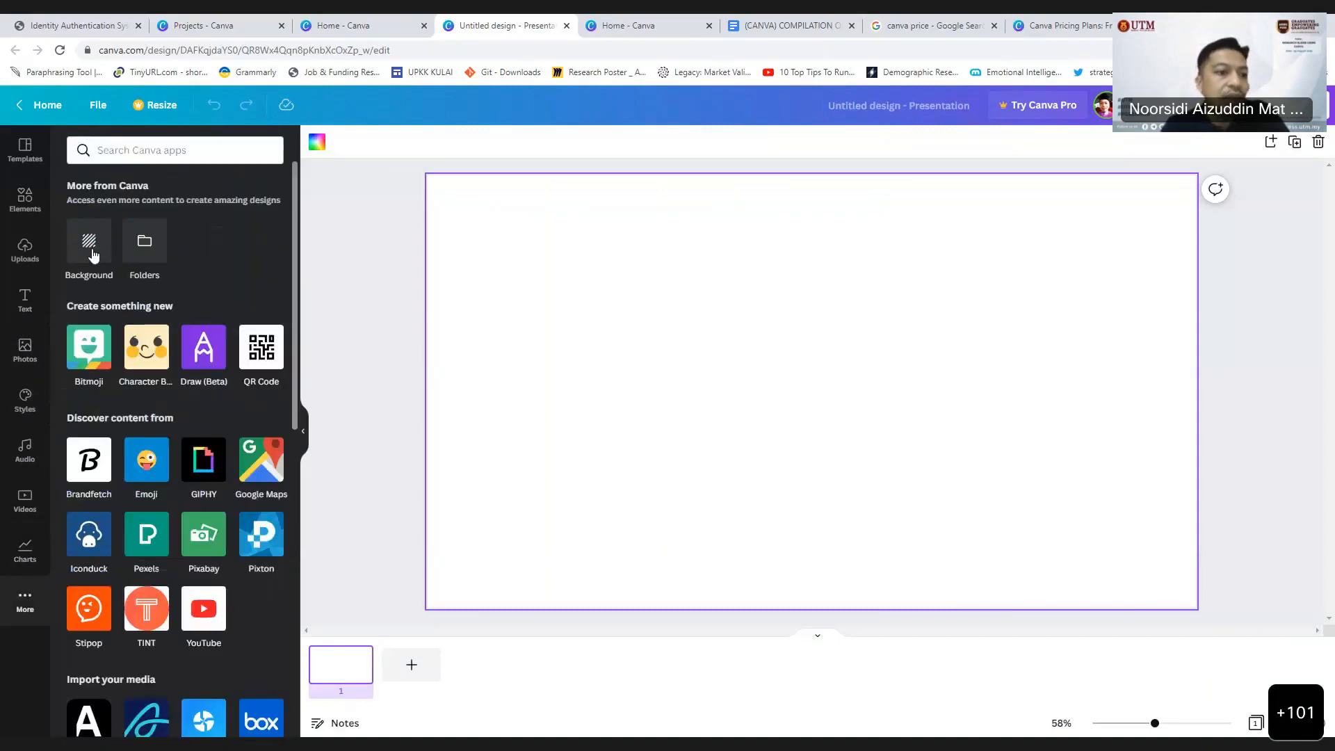
left_click(91, 245)
left_click(26, 653)
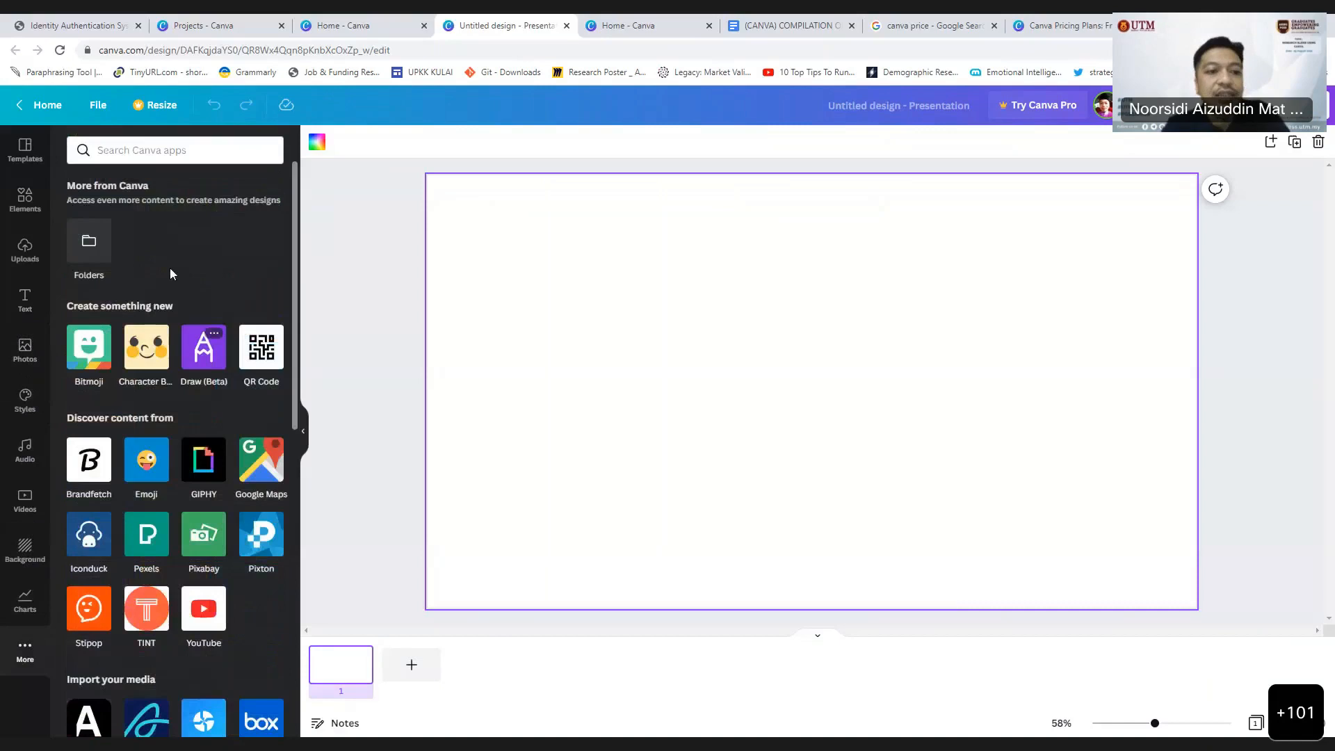
left_click(87, 238)
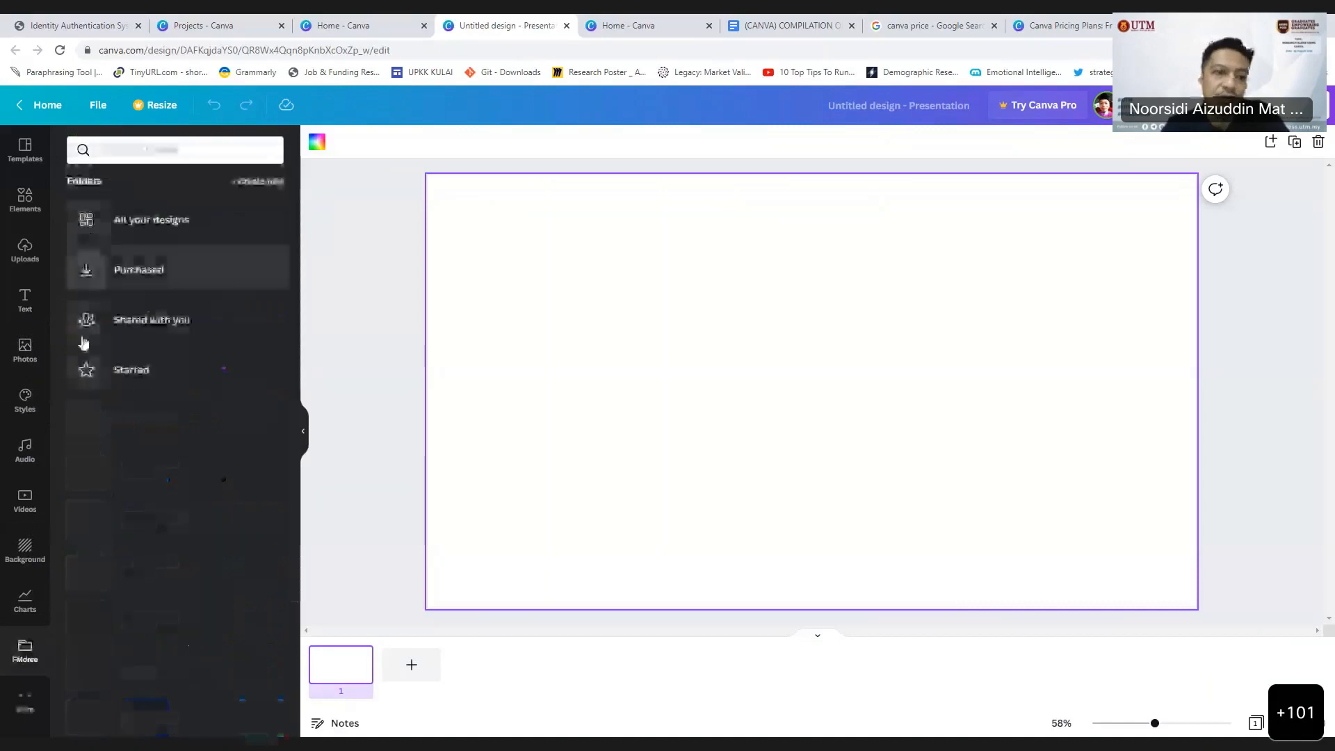
left_click(25, 697)
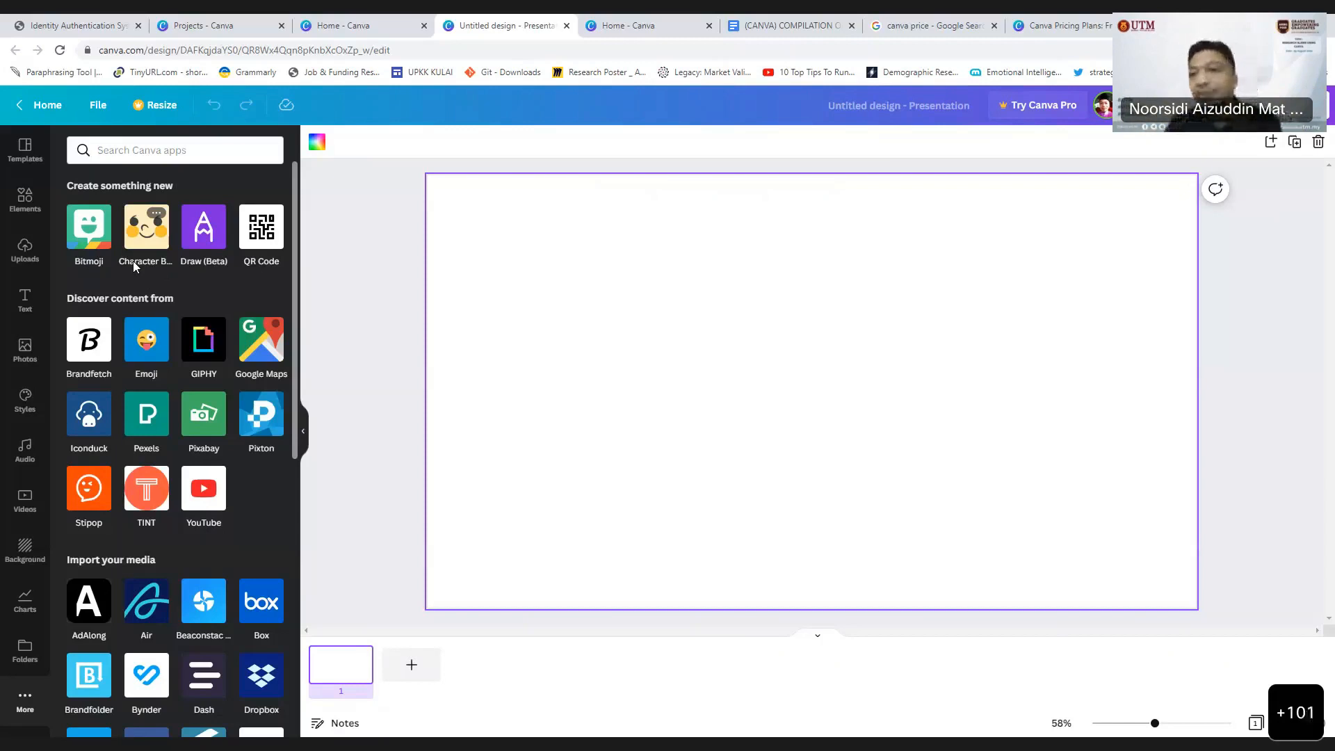
Step: Search the presentation templates for "research" and browse the matching designs
left_click(24, 160)
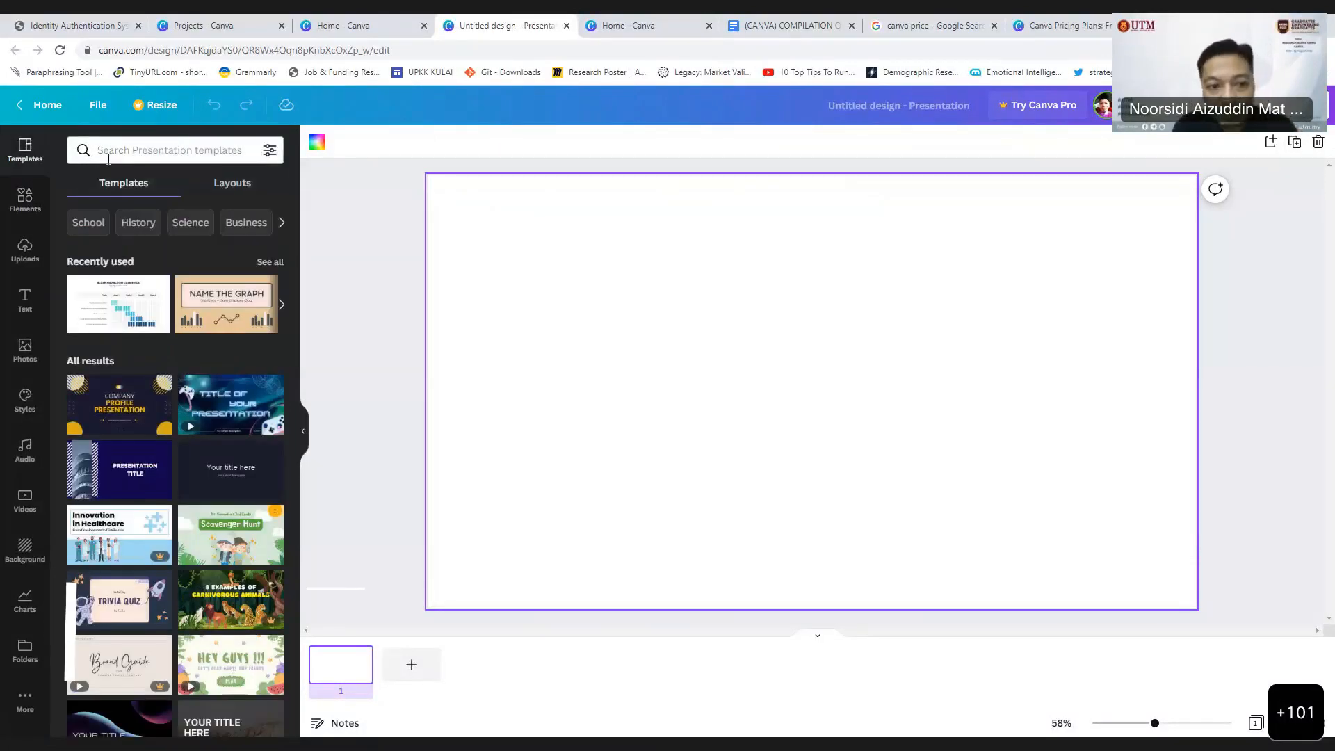
left_click(108, 154)
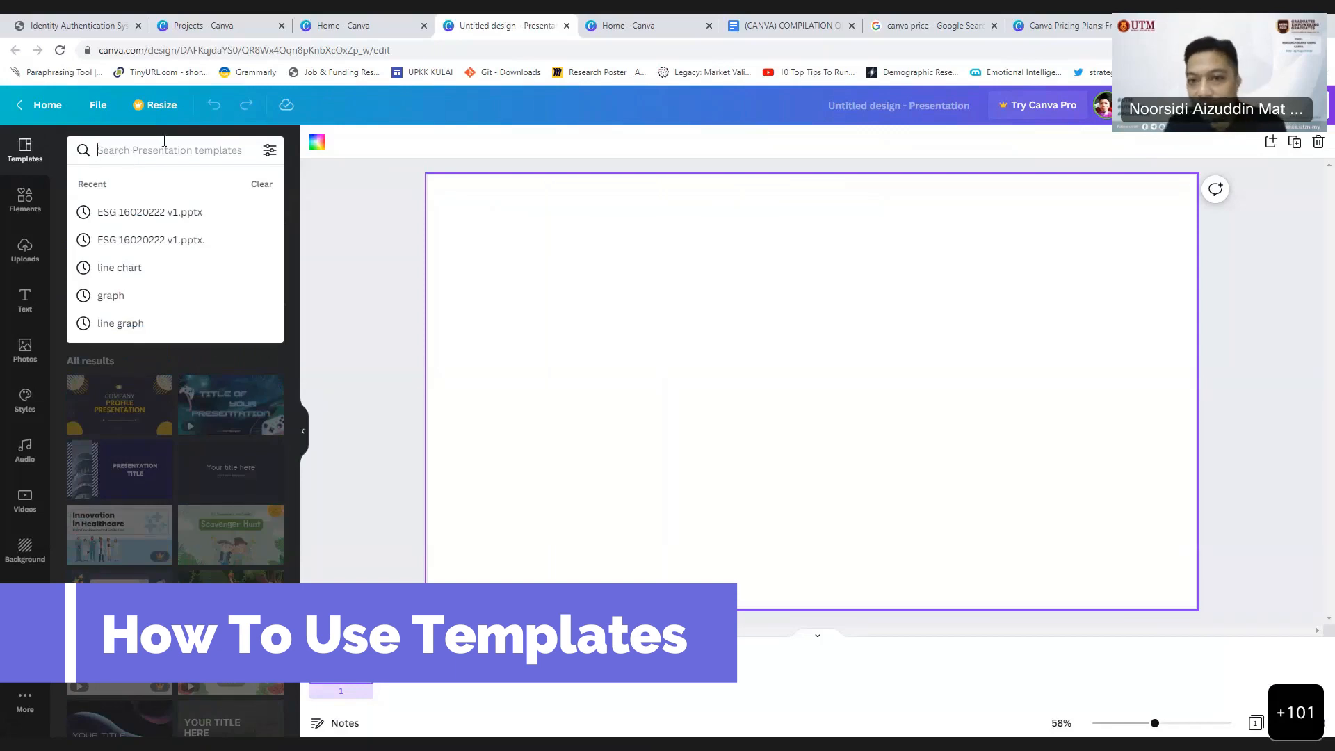
key("Escape")
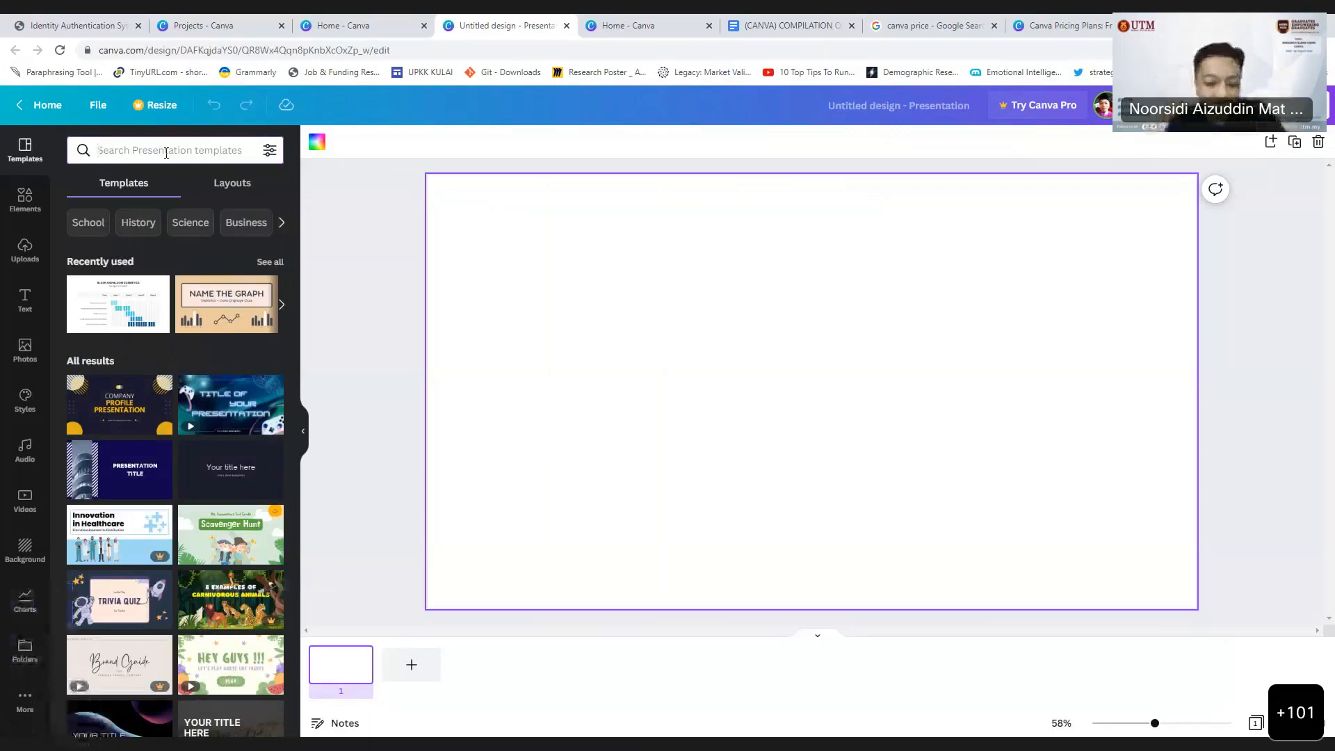
left_click(167, 153)
type("researc")
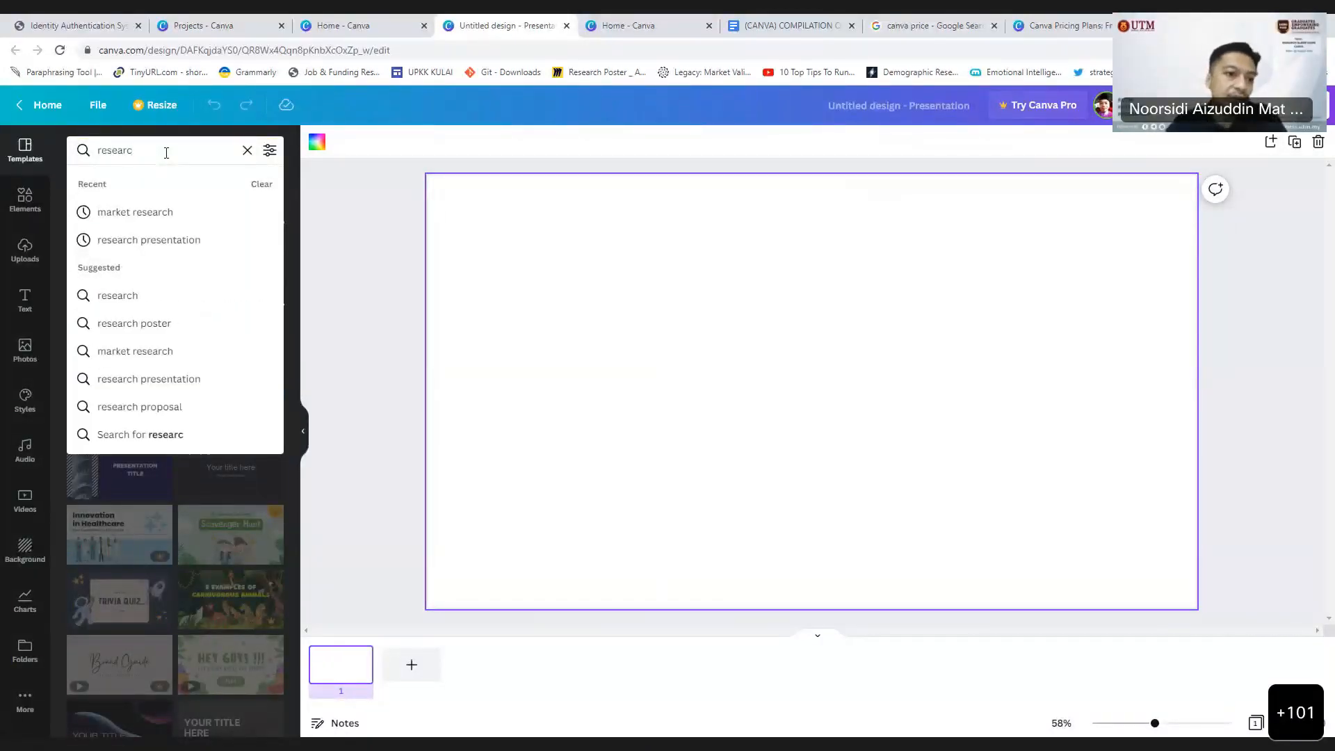
left_click(164, 295)
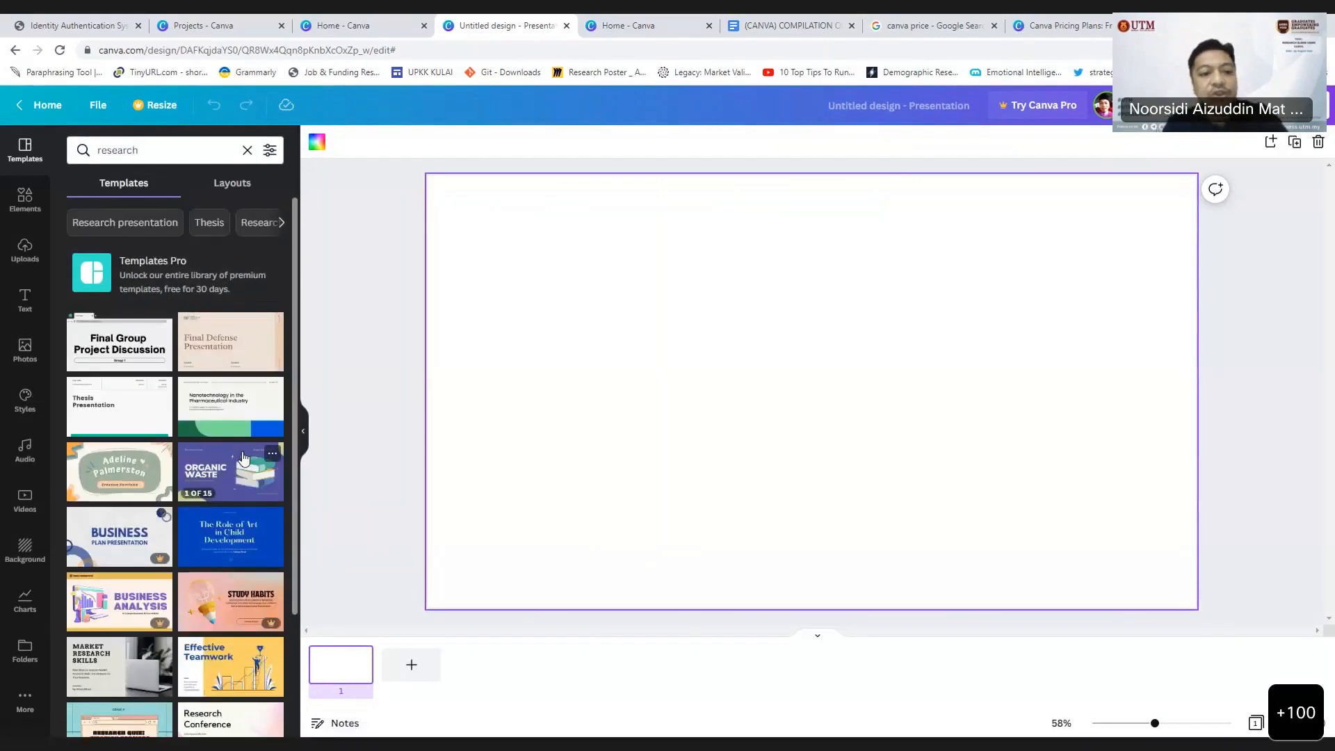
scroll(224, 435, "down", 1)
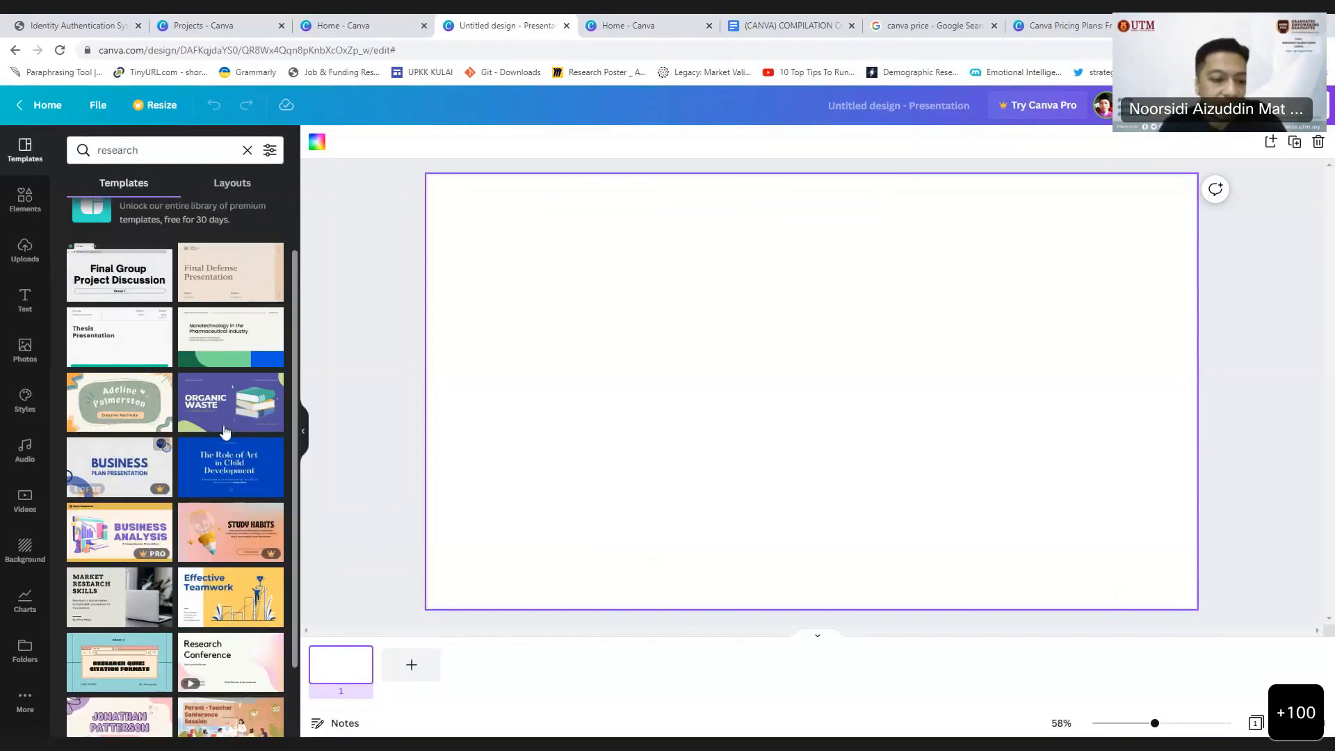
Step: Search the presentation templates for "market study" and view the matching designs
left_click(105, 154)
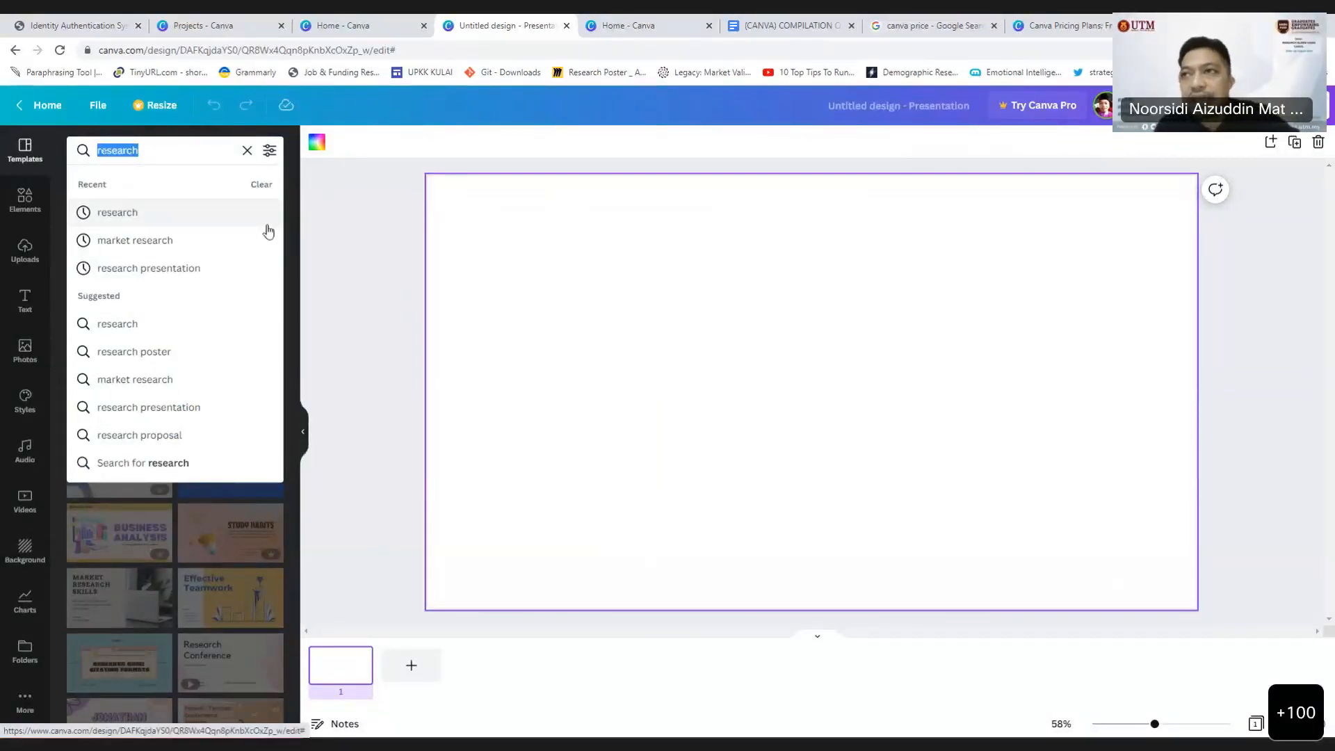
type("mar")
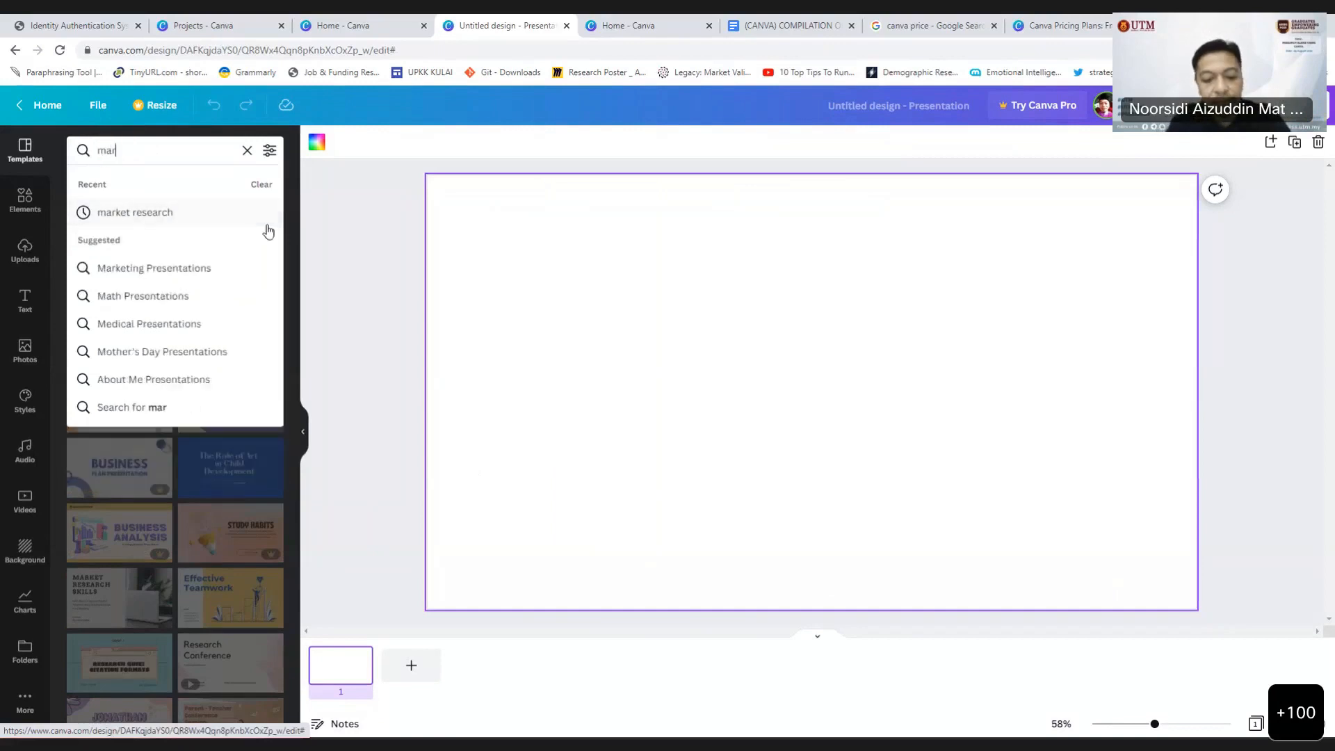
type("ket study")
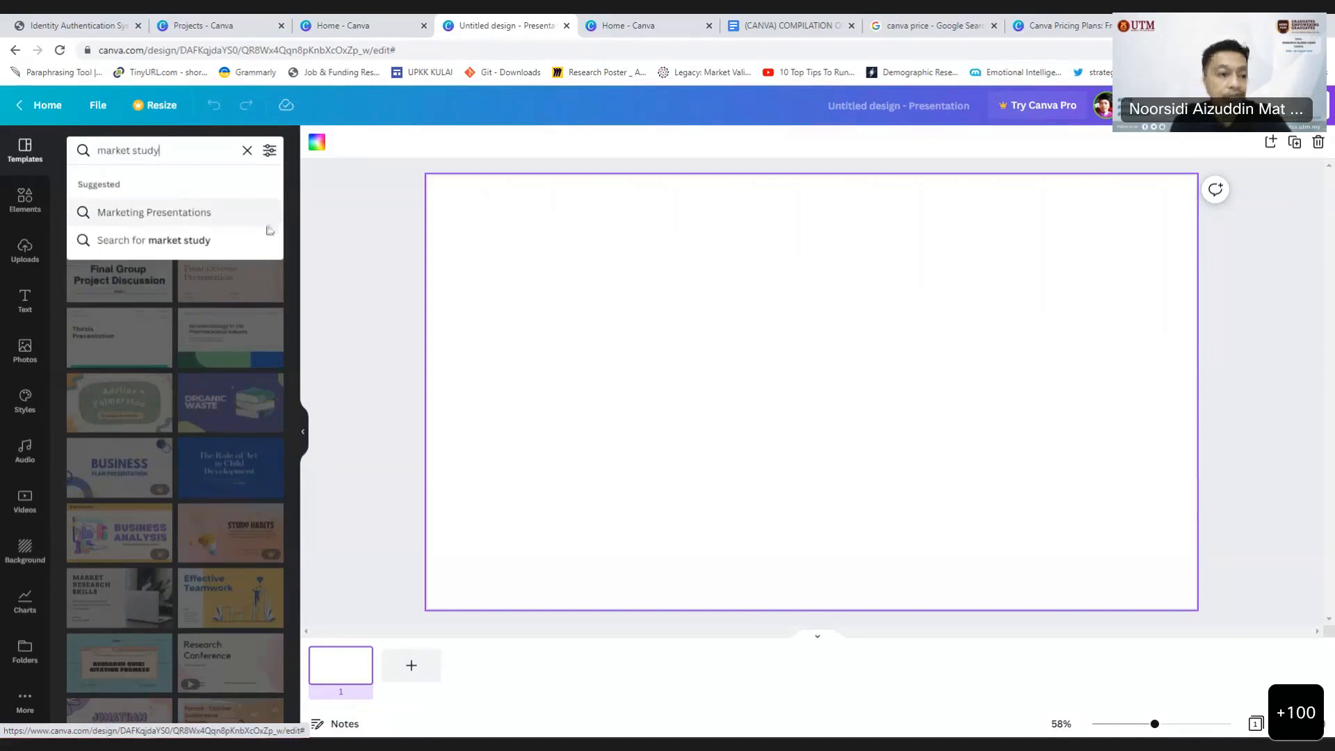
key("Return")
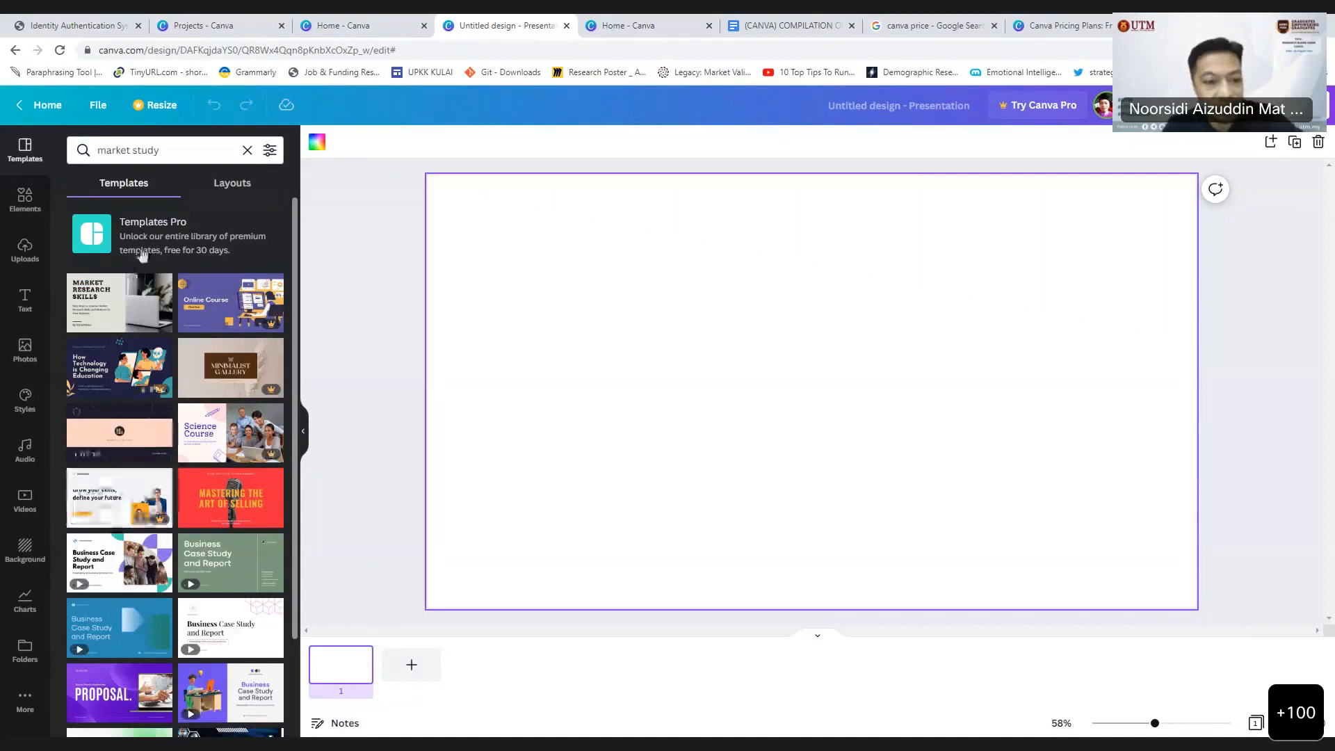
Step: Replace the template search term with "mobile application" and view the matching designs
left_click(145, 149)
left_click_drag(161, 150, 96, 150)
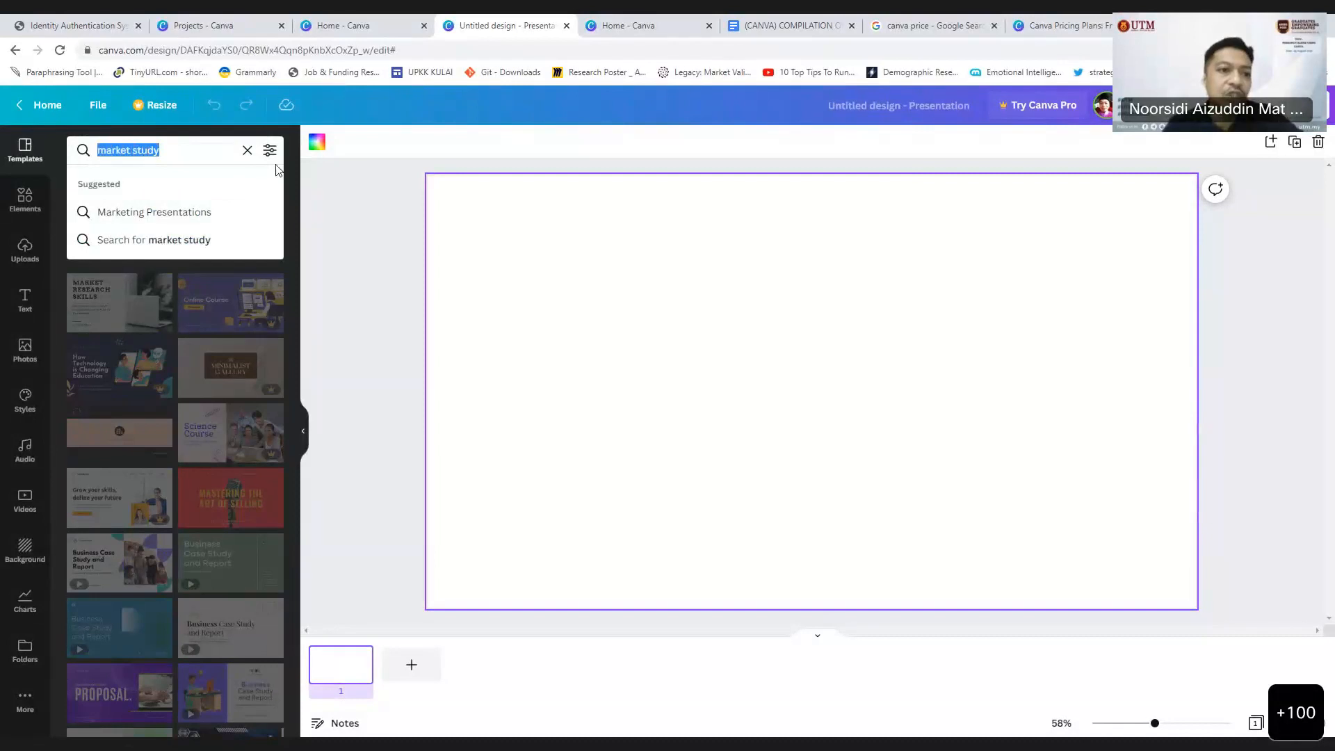
left_click(69, 142)
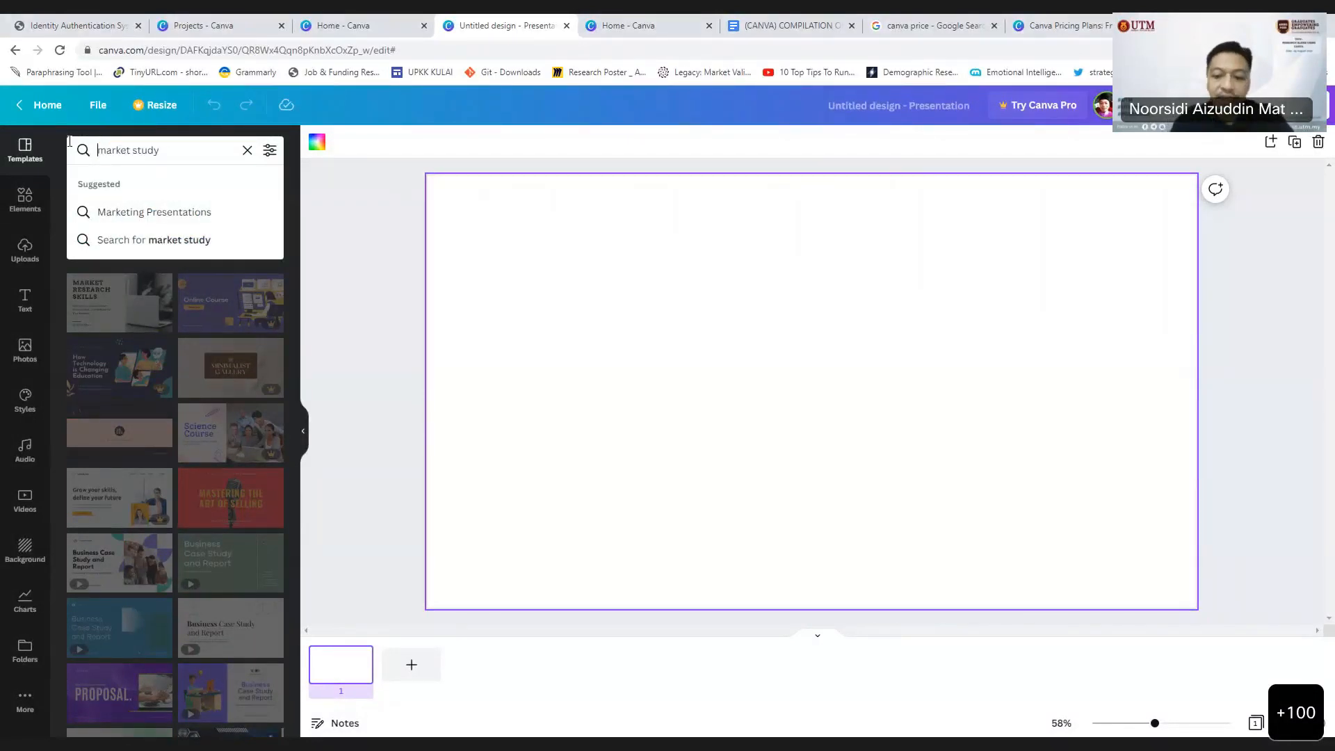
key("Delete")
key("Delete")
key("Delete")
key("Delete")
key("Delete")
key("Delete")
key("Delete")
key("Delete")
key("Delete")
key("Delete")
key("Delete")
key("Delete")
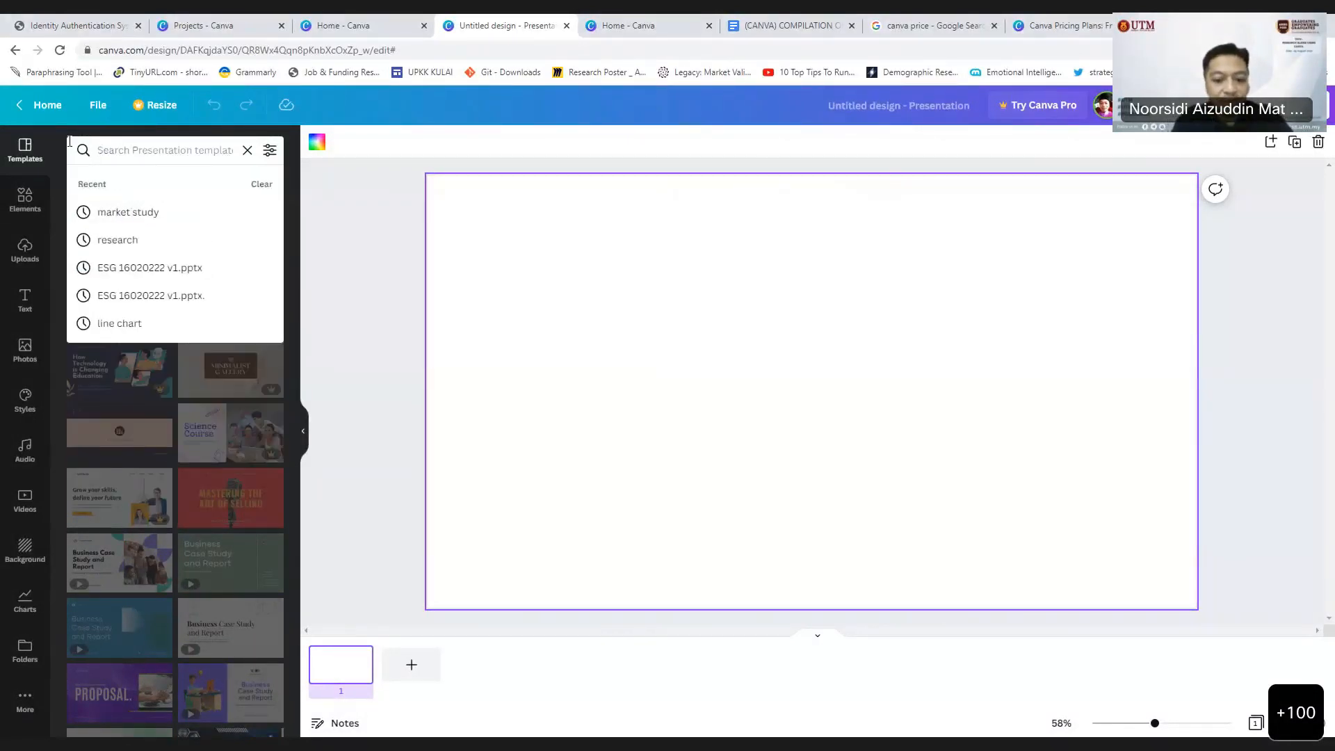
type("mi")
key("BackSpace")
type("obile app")
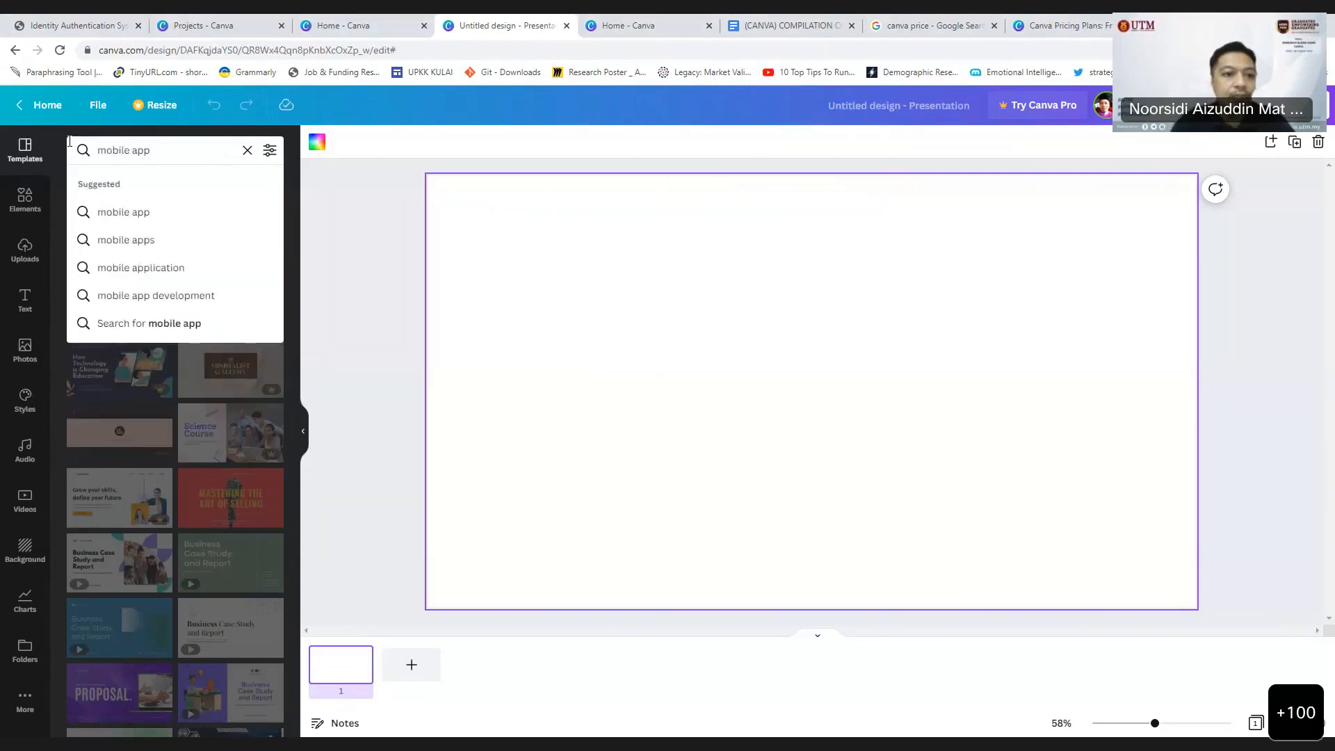
left_click(150, 267)
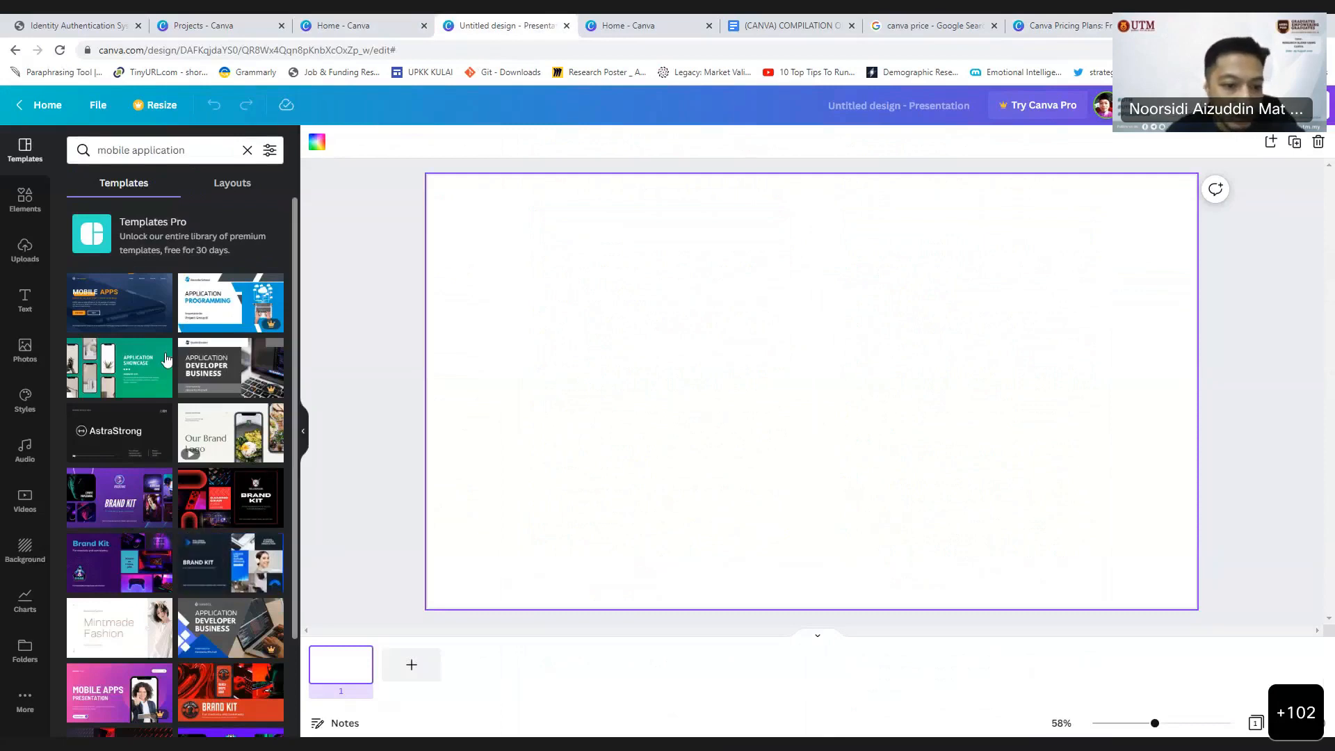
Step: Apply all 13 pages of the Teal Purple Geometric Tech General Retail Brand Guidelines template, replacing the presentation's existing pages
left_click(134, 574)
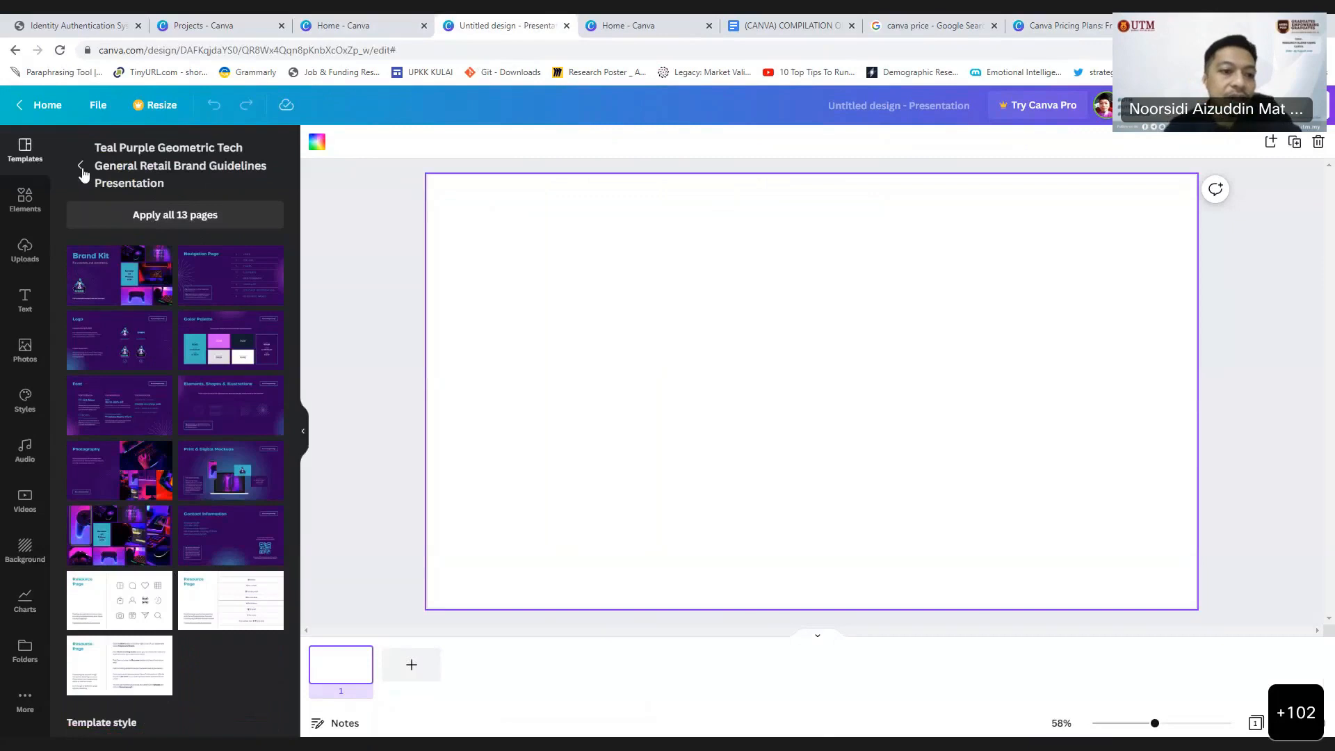
left_click(121, 279)
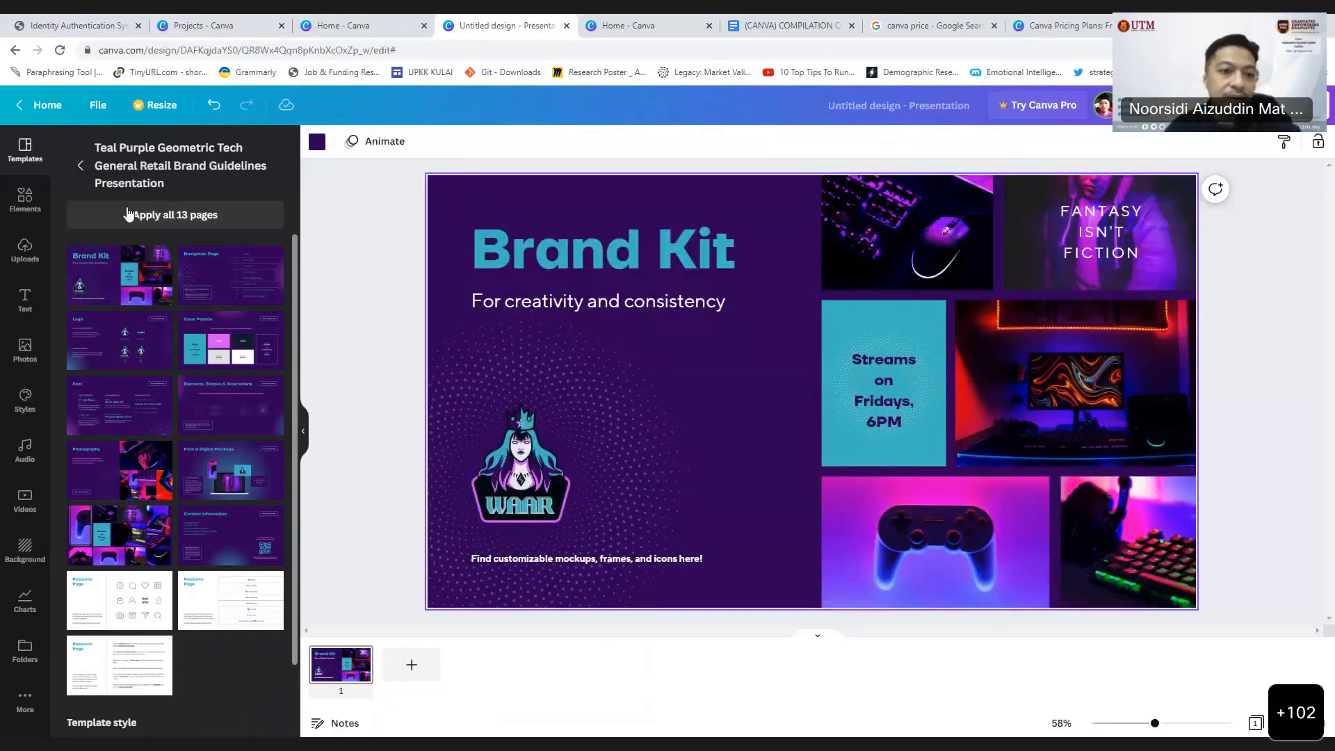
left_click(80, 166)
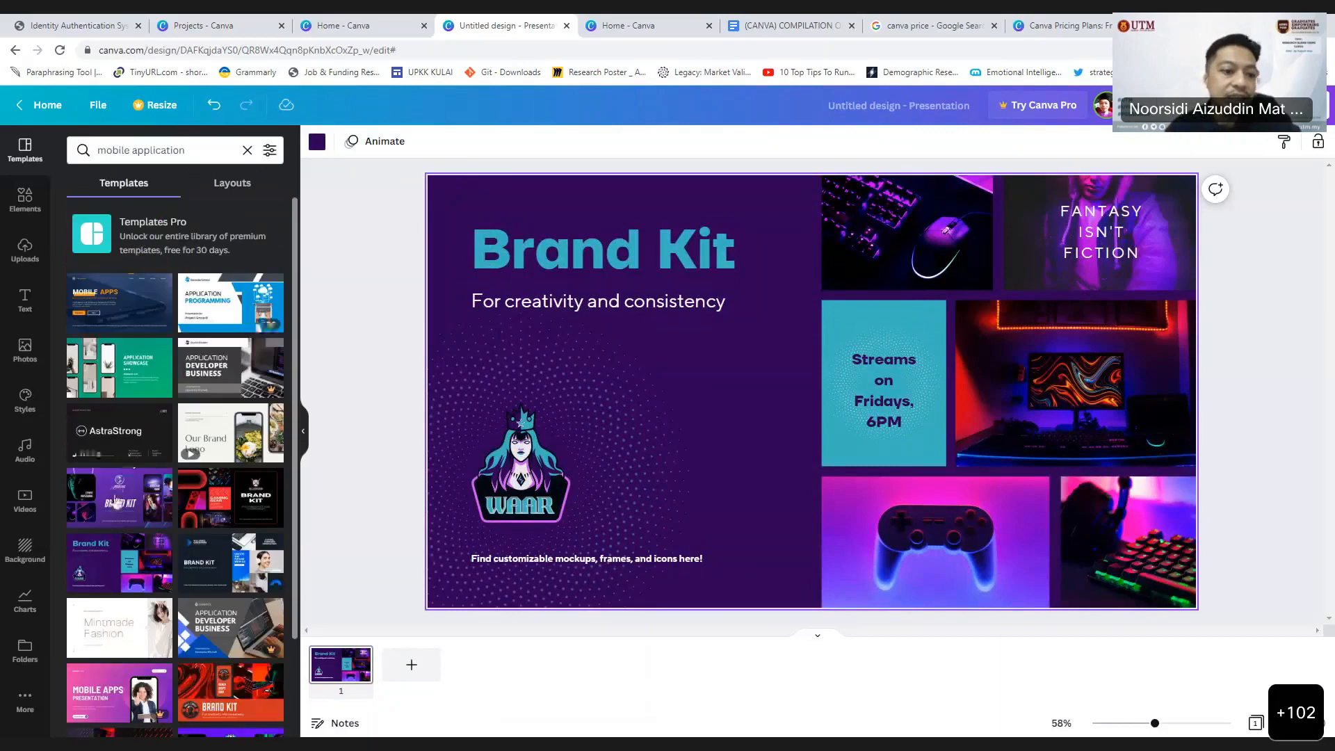
left_click(135, 546)
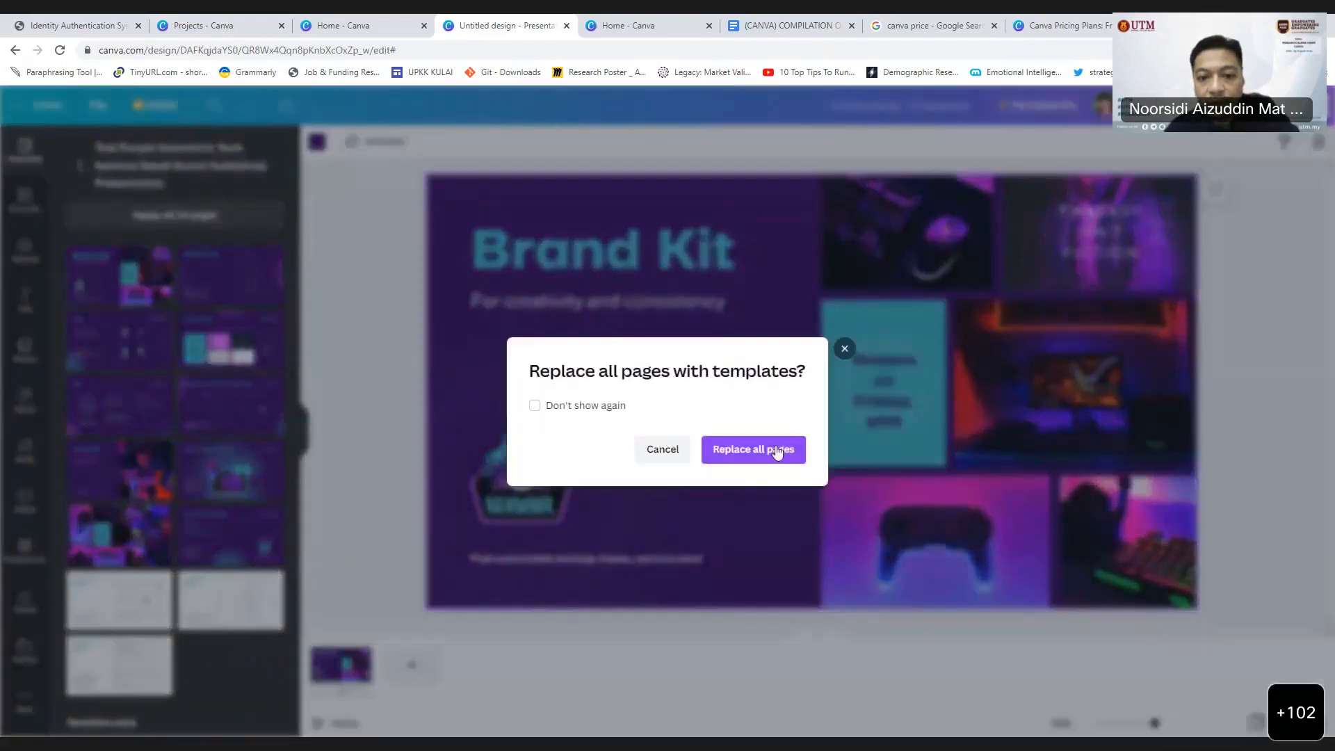
left_click(774, 444)
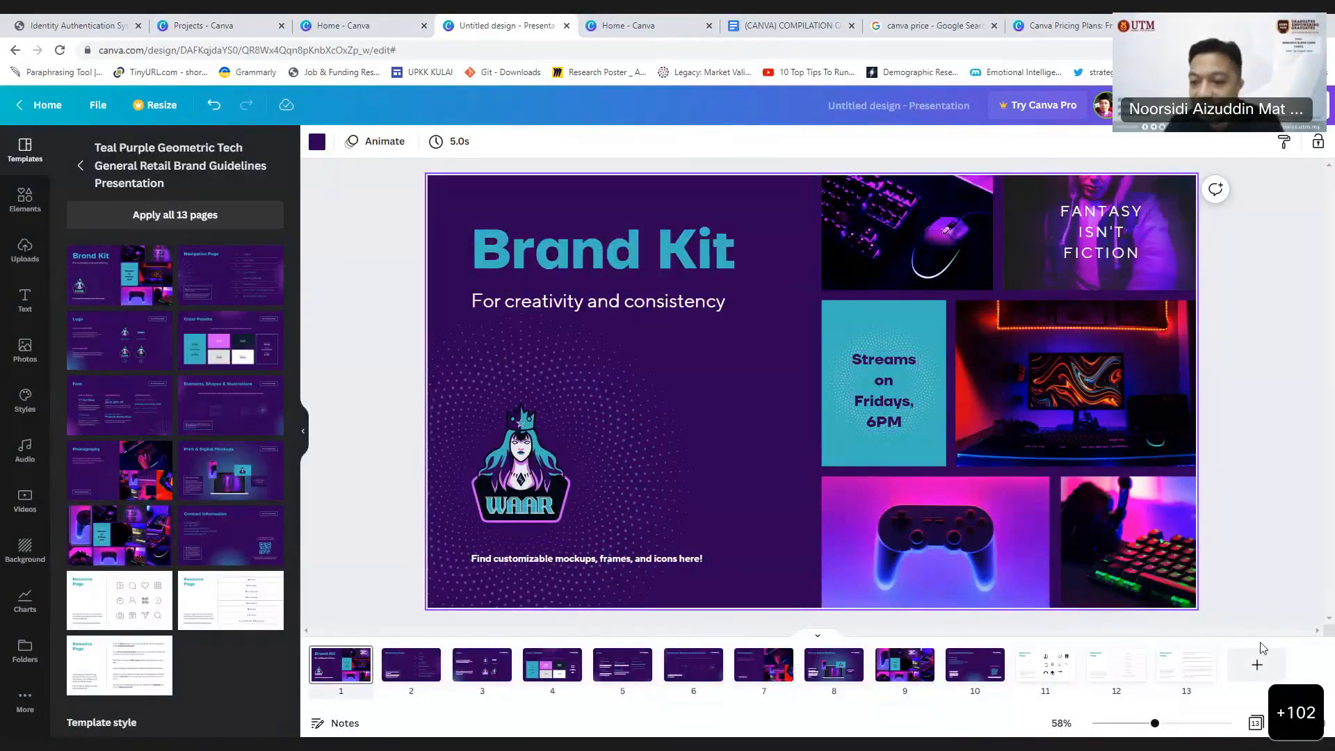
Step: Inspect the cover page's logo and "Streams on Fridays" text, and look through the text designs including the recently used ones
left_click(558, 485)
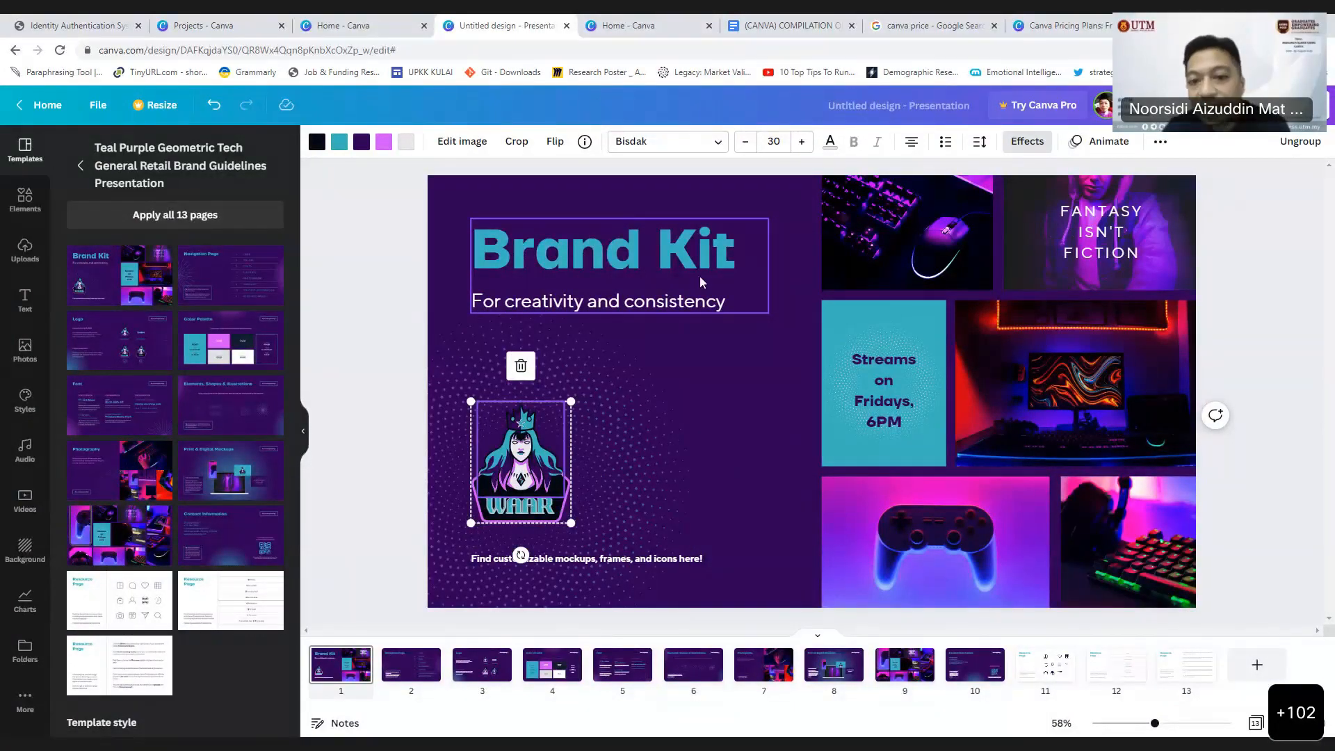
left_click(873, 366)
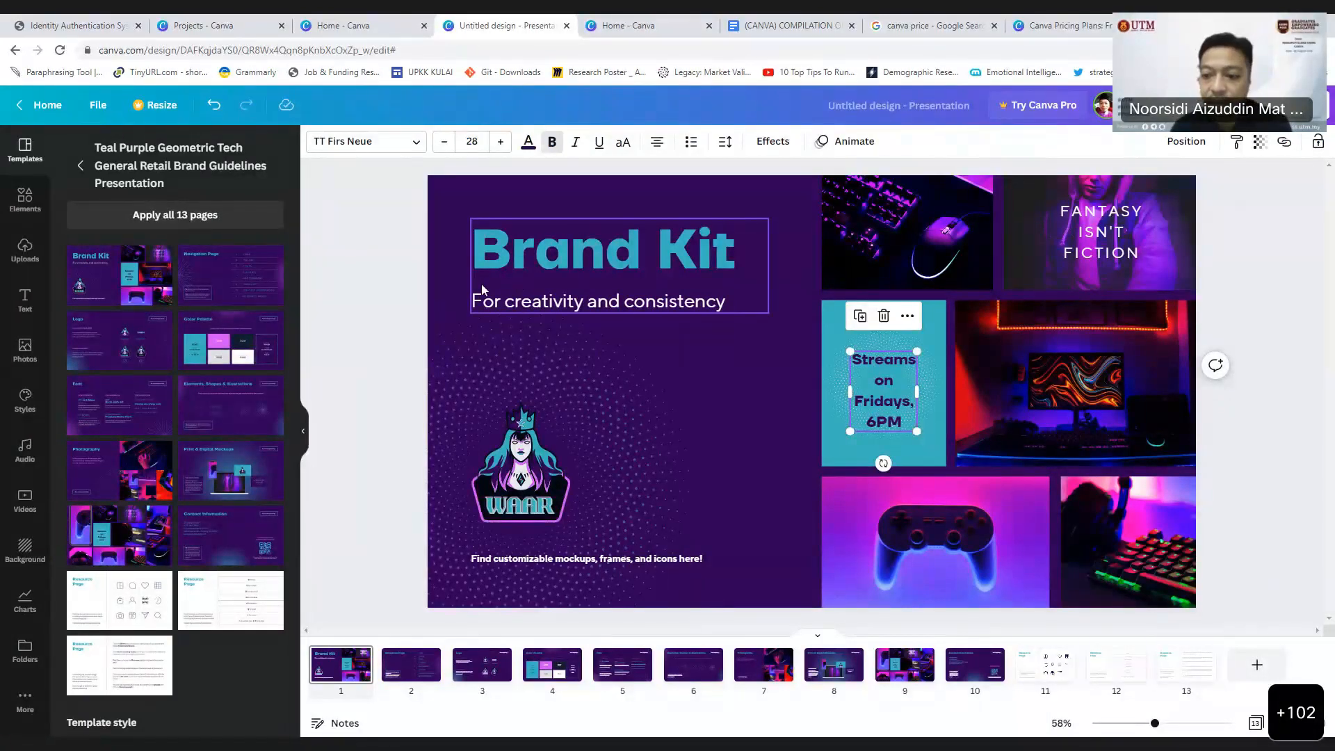
left_click(24, 303)
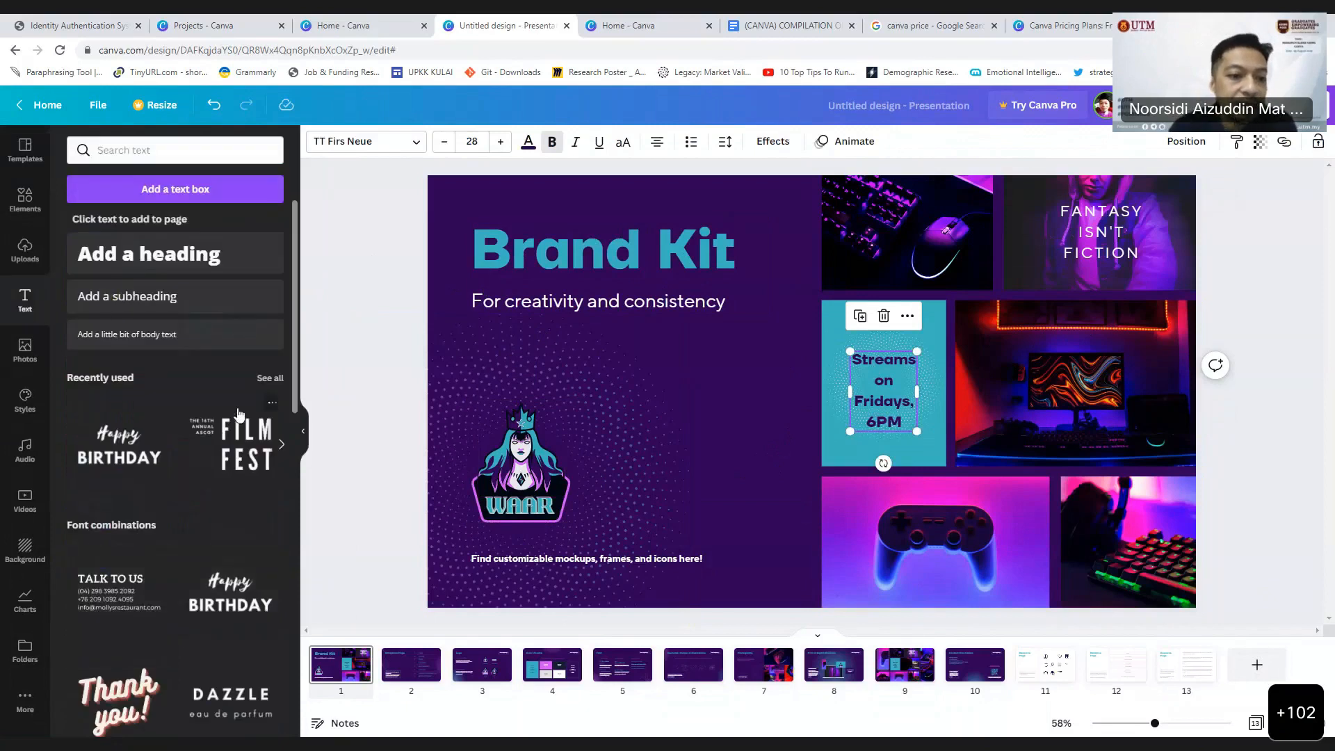
left_click(269, 380)
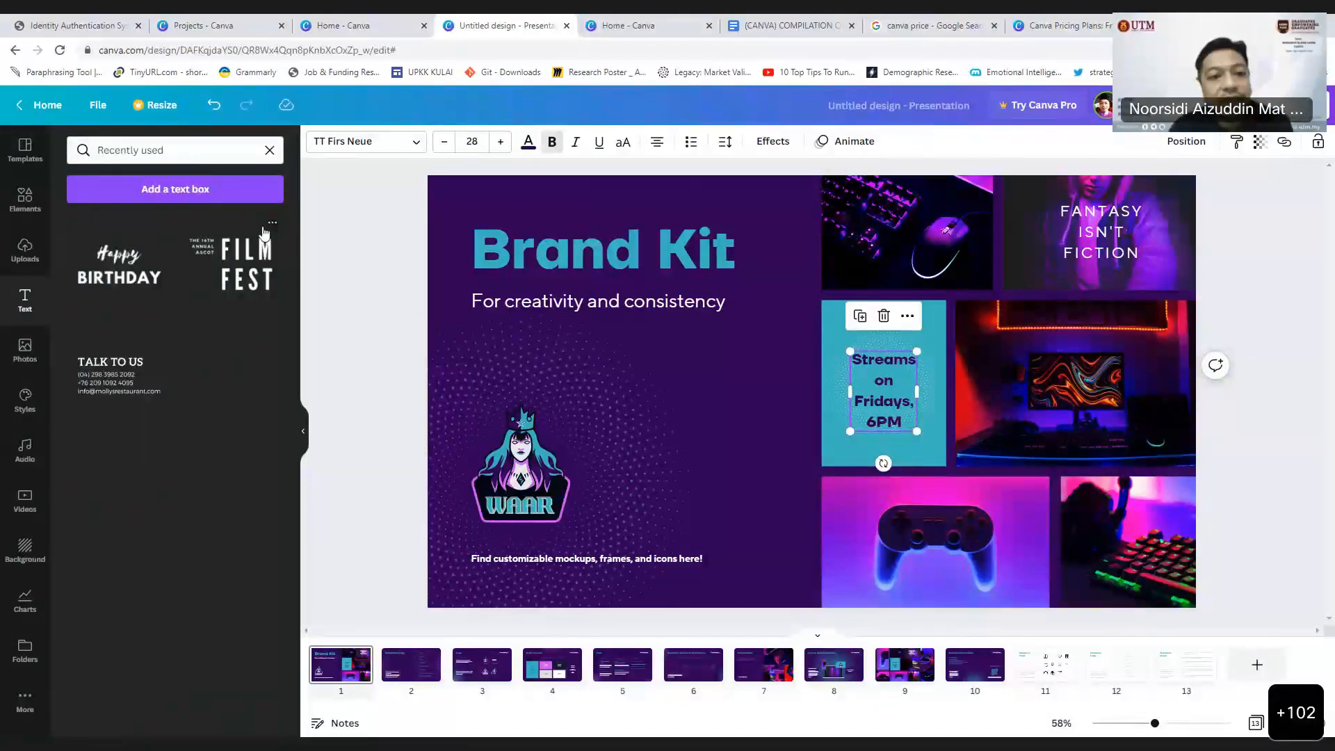
left_click(28, 302)
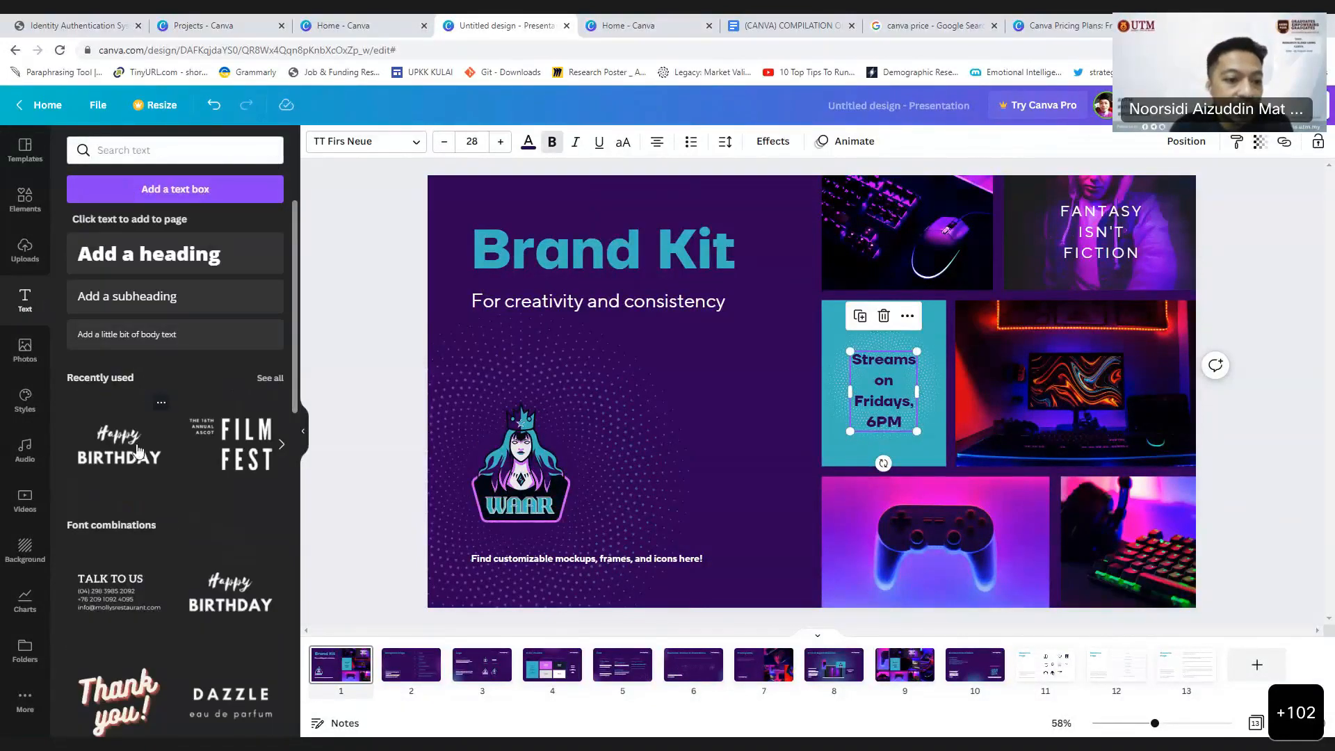
Step: Add the FILM FEST font combination to the cover page and place it between the logo and the photo grid
left_click(245, 455)
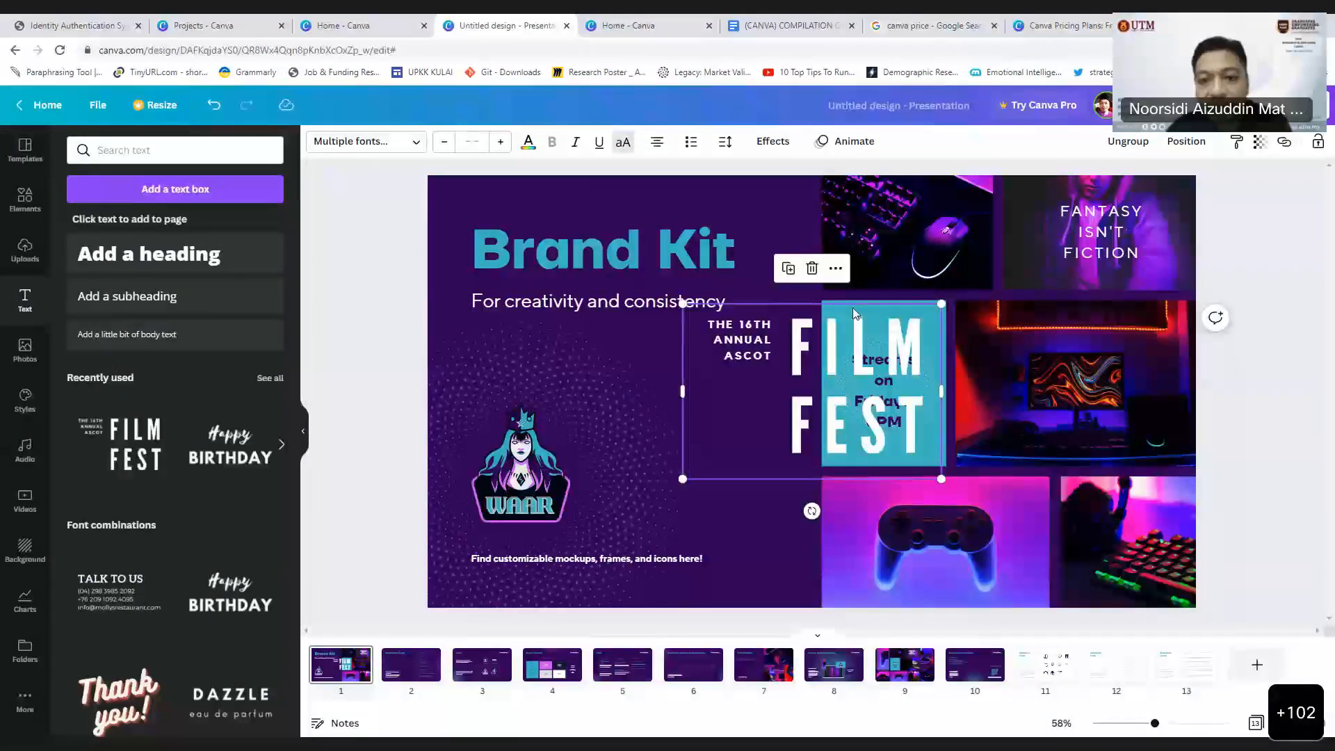
left_click(853, 310)
left_click_drag(853, 310, 718, 377)
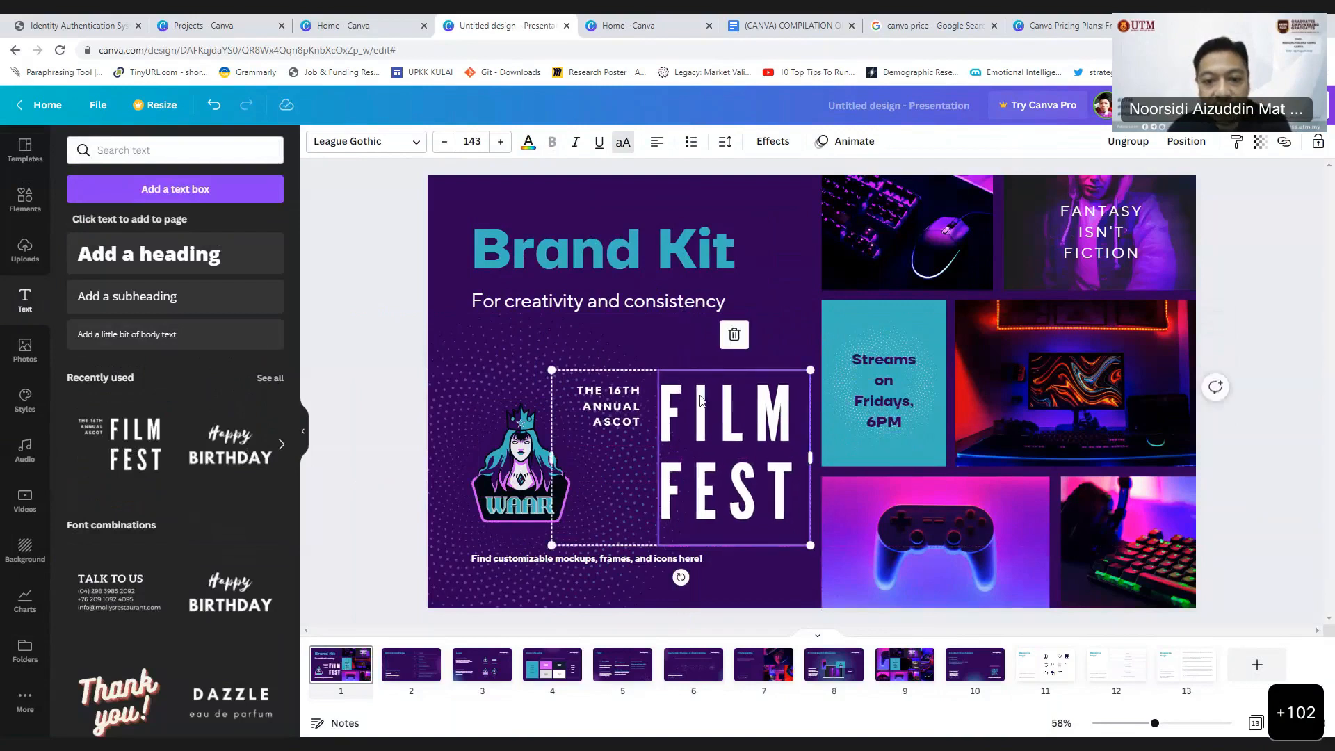
Step: Replace the font combination's small text with the presenter's first name and its large text with AHIBS
double_click(624, 403)
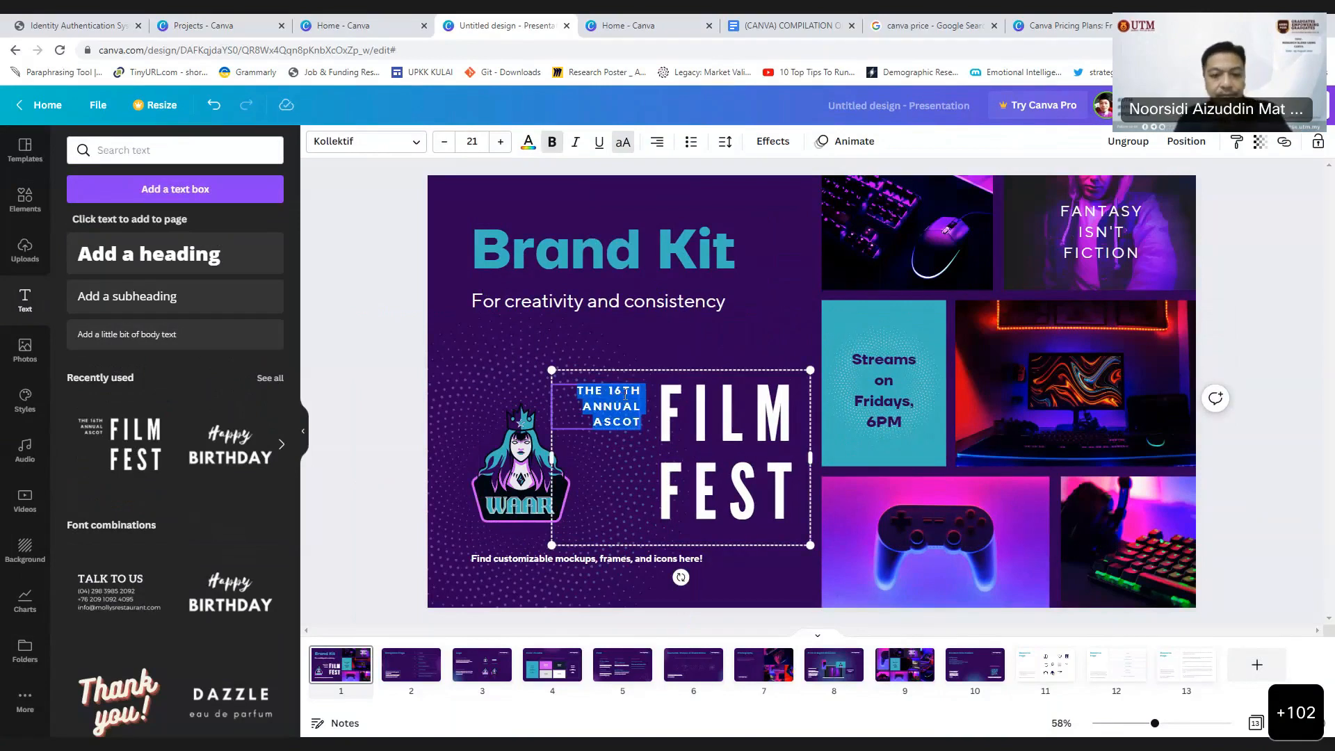
type("NOORIDI")
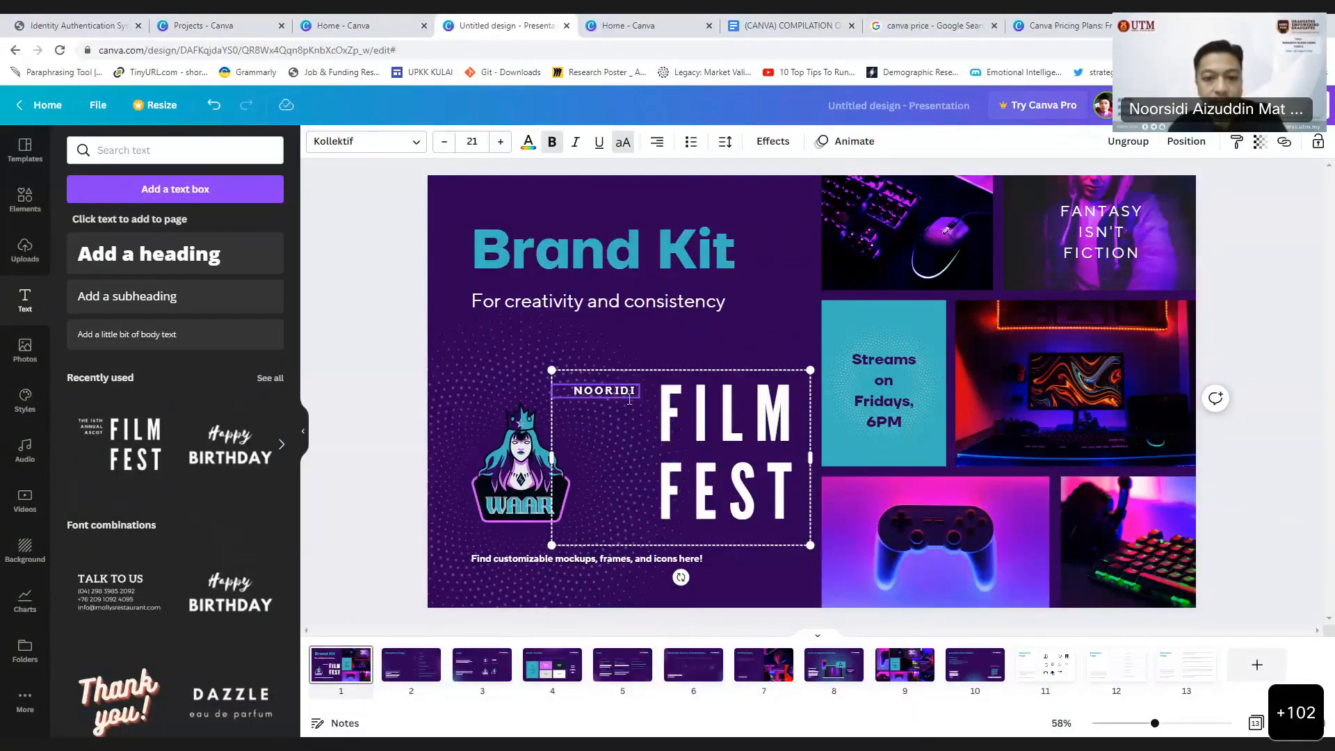
type("S")
double_click(685, 424)
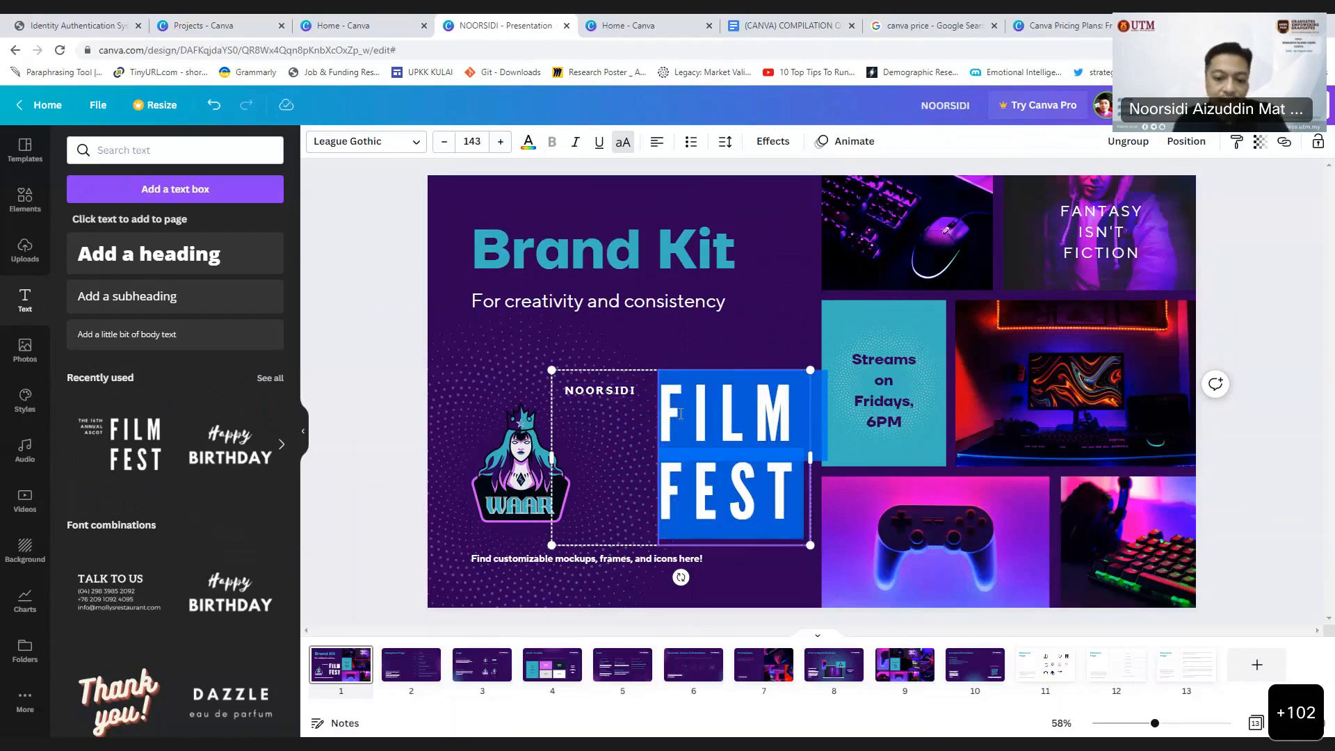
type("AHIBX")
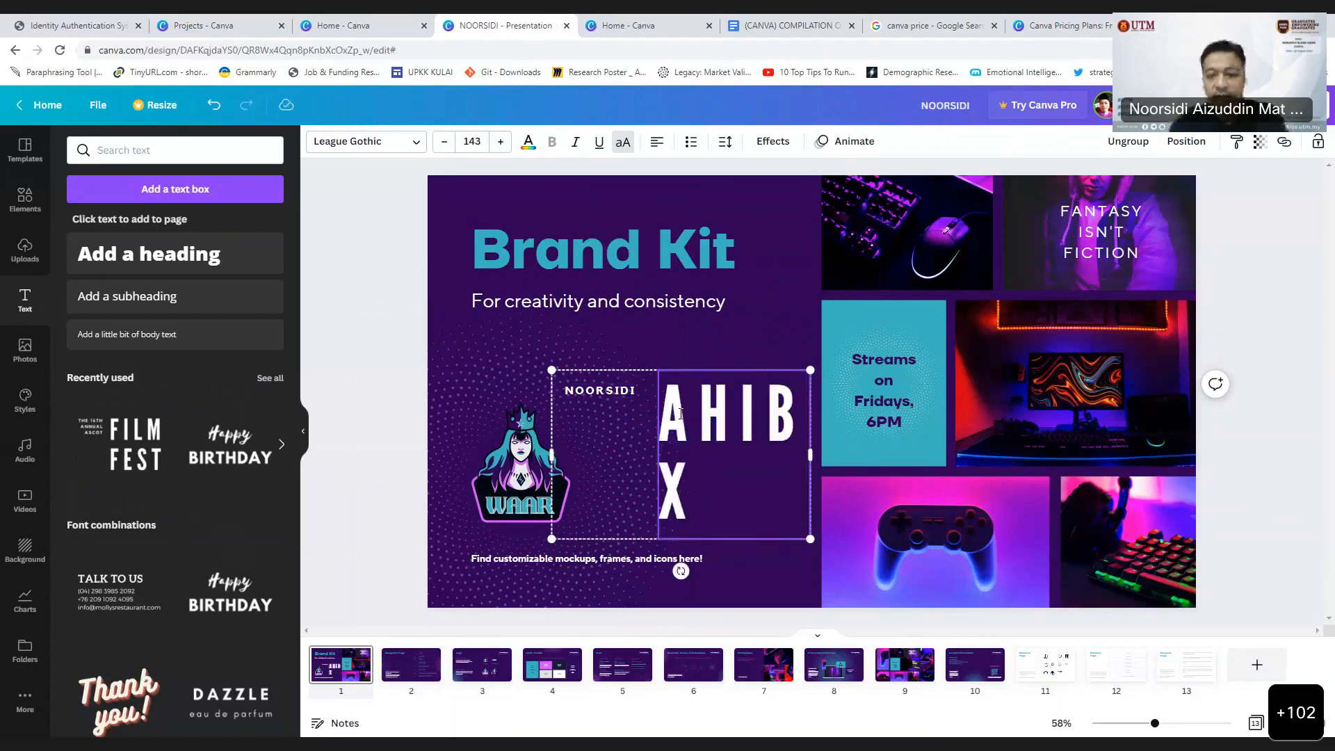
key("BackSpace")
type("S")
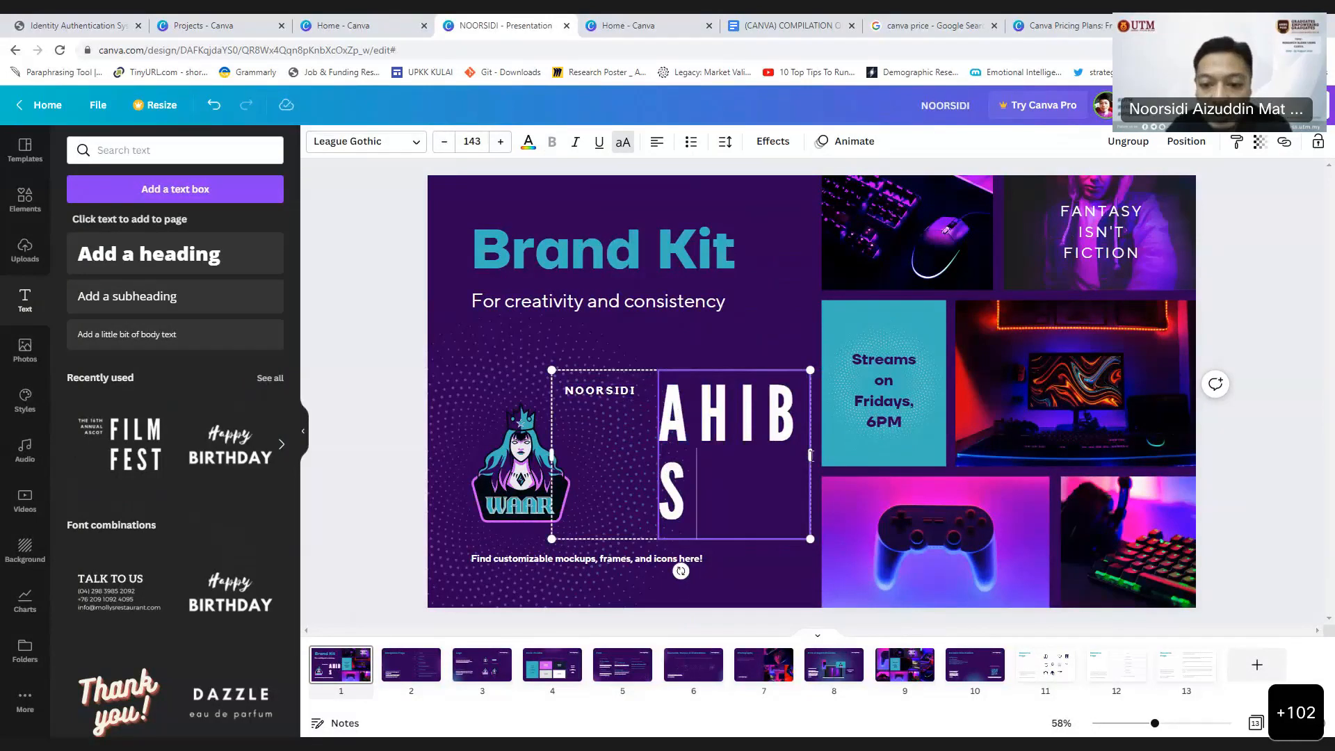
Step: Widen the text group and reduce the AHIBS text to font size 134 so it fits on one line
left_click_drag(810, 456, 850, 455)
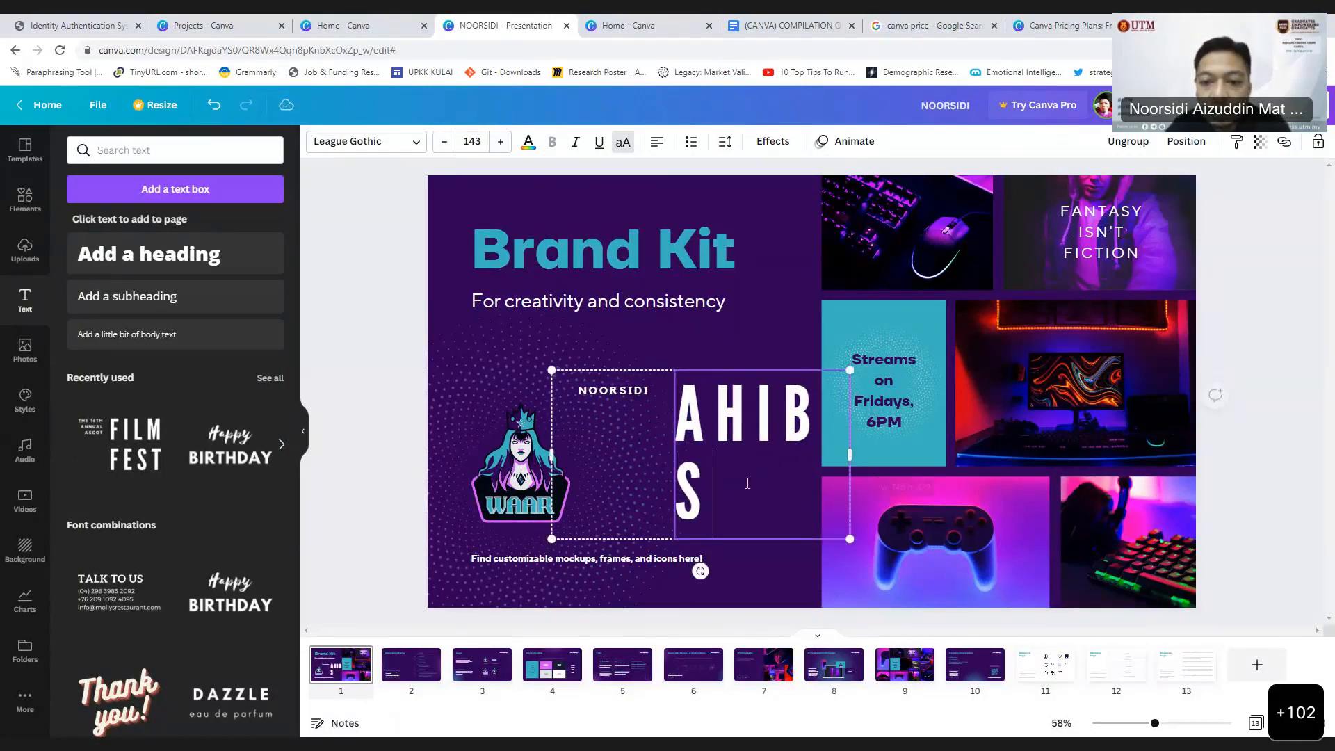
double_click(695, 408)
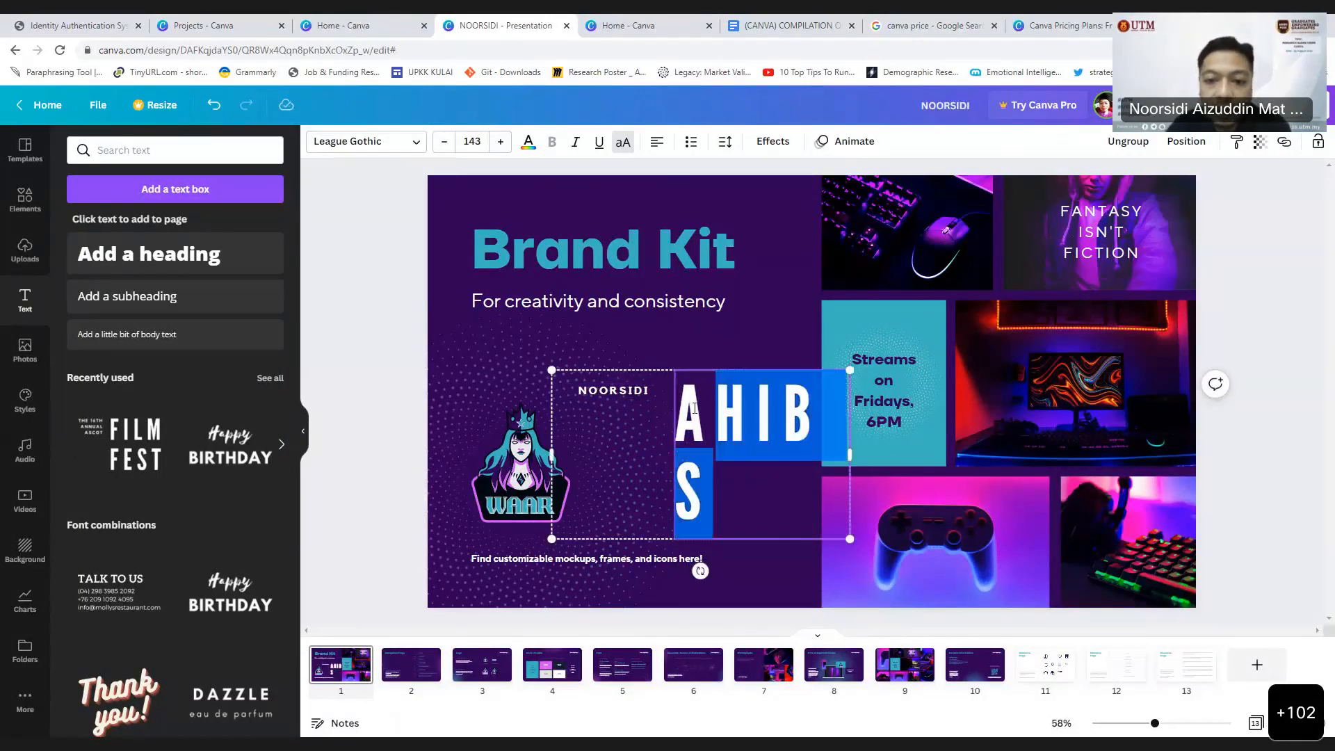
left_click(444, 142)
left_click(445, 142)
left_click(444, 142)
left_click(444, 142)
left_click(444, 142)
left_click(444, 142)
left_click(444, 142)
left_click(444, 142)
left_click(445, 142)
left_click(479, 147)
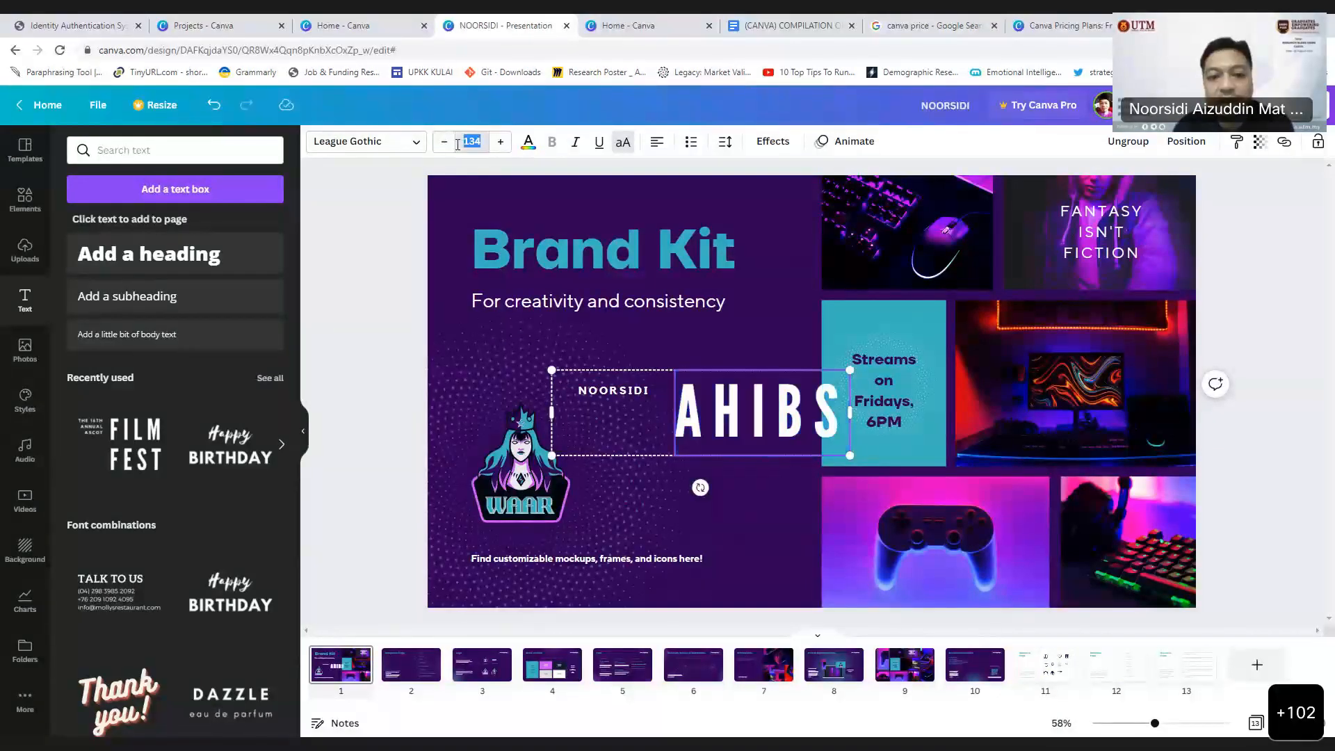
Step: Move the text group with AHIBS down and to the left, clear of the teal text tile
left_click(692, 368)
left_click(701, 373)
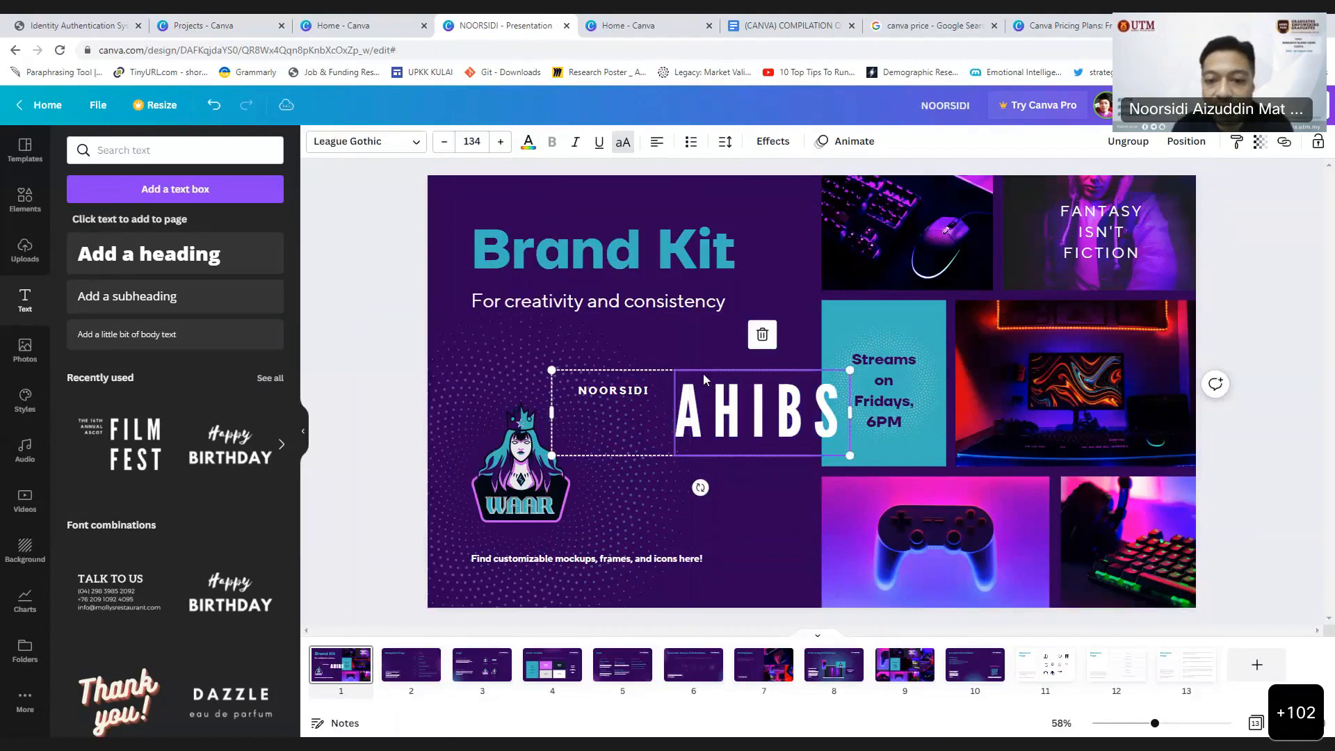
left_click(607, 369)
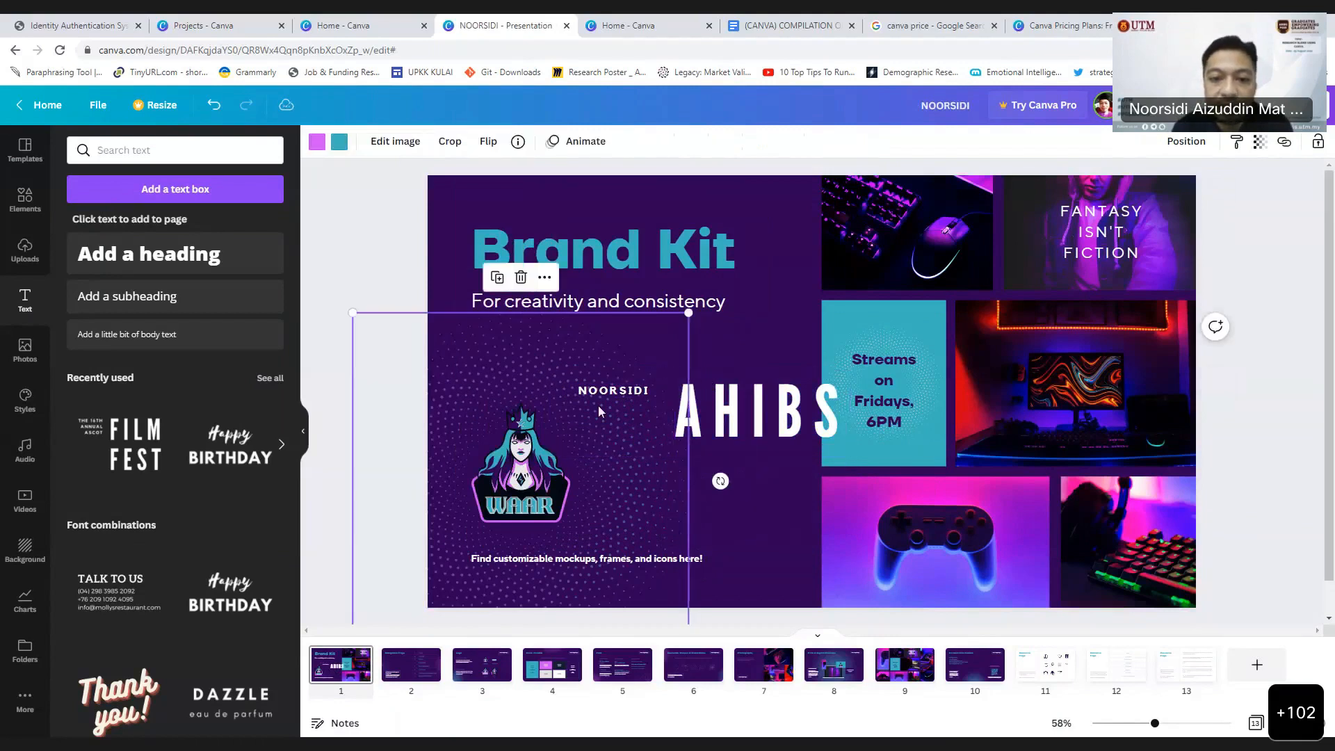
left_click_drag(785, 453, 745, 484)
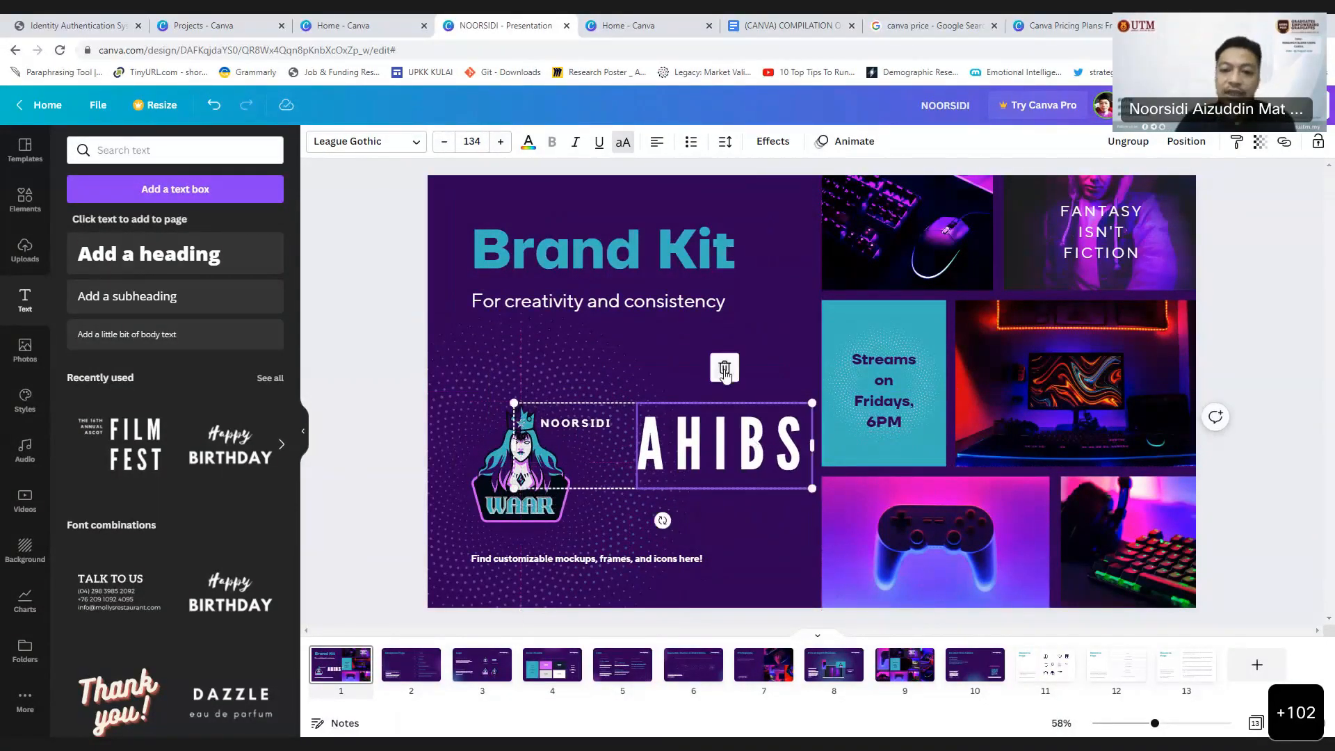
Step: Delete the AHIBS text and the small name text from the cover, and return to the applied template's page designs
left_click(724, 371)
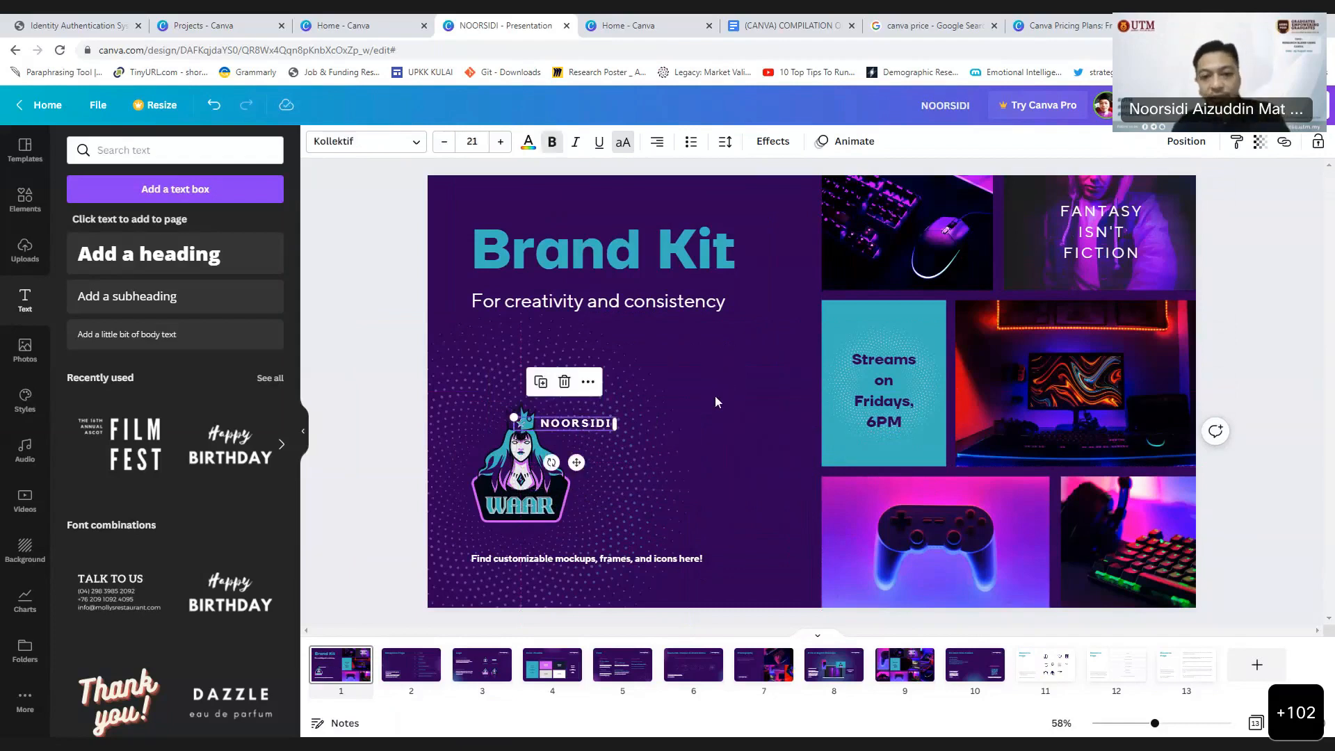
left_click(564, 382)
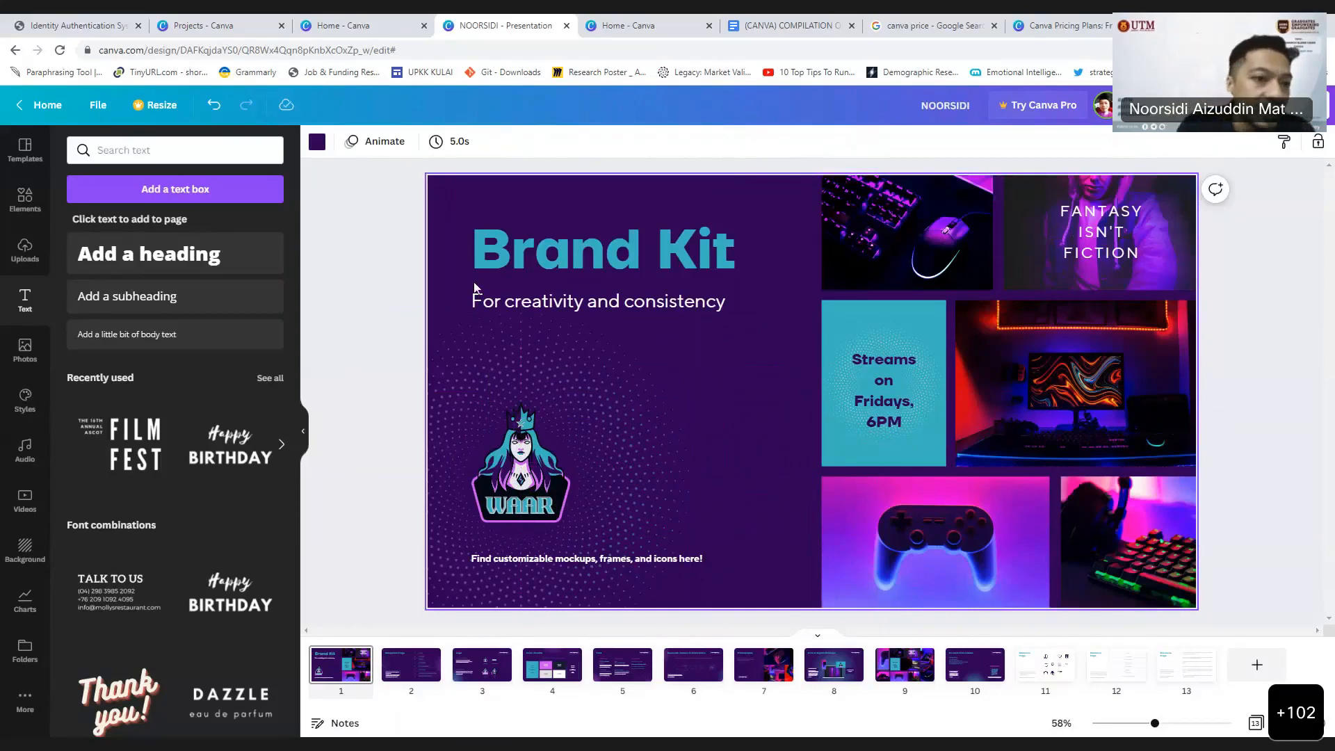
left_click(25, 149)
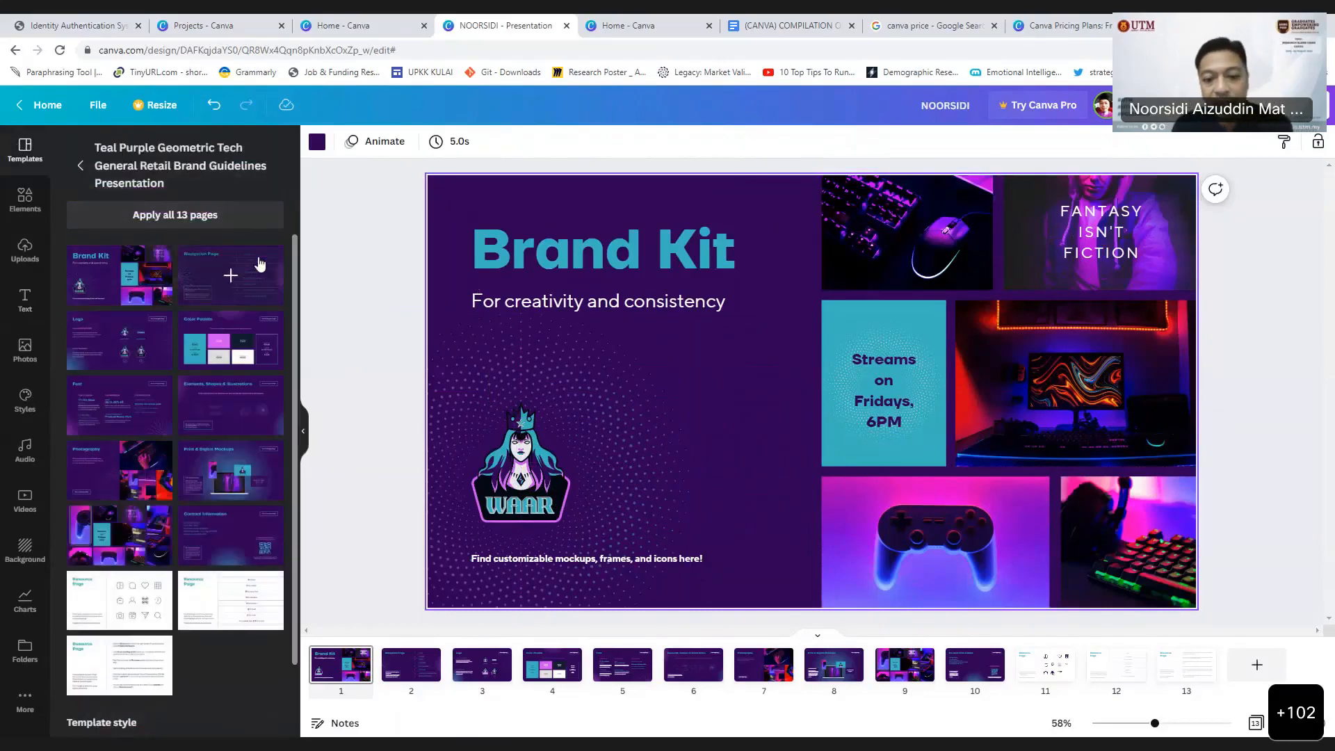
Step: Add the twelve-portrait team page from the Yellow Professional Gradient App Development Project Kickoff template as page 2
left_click(79, 167)
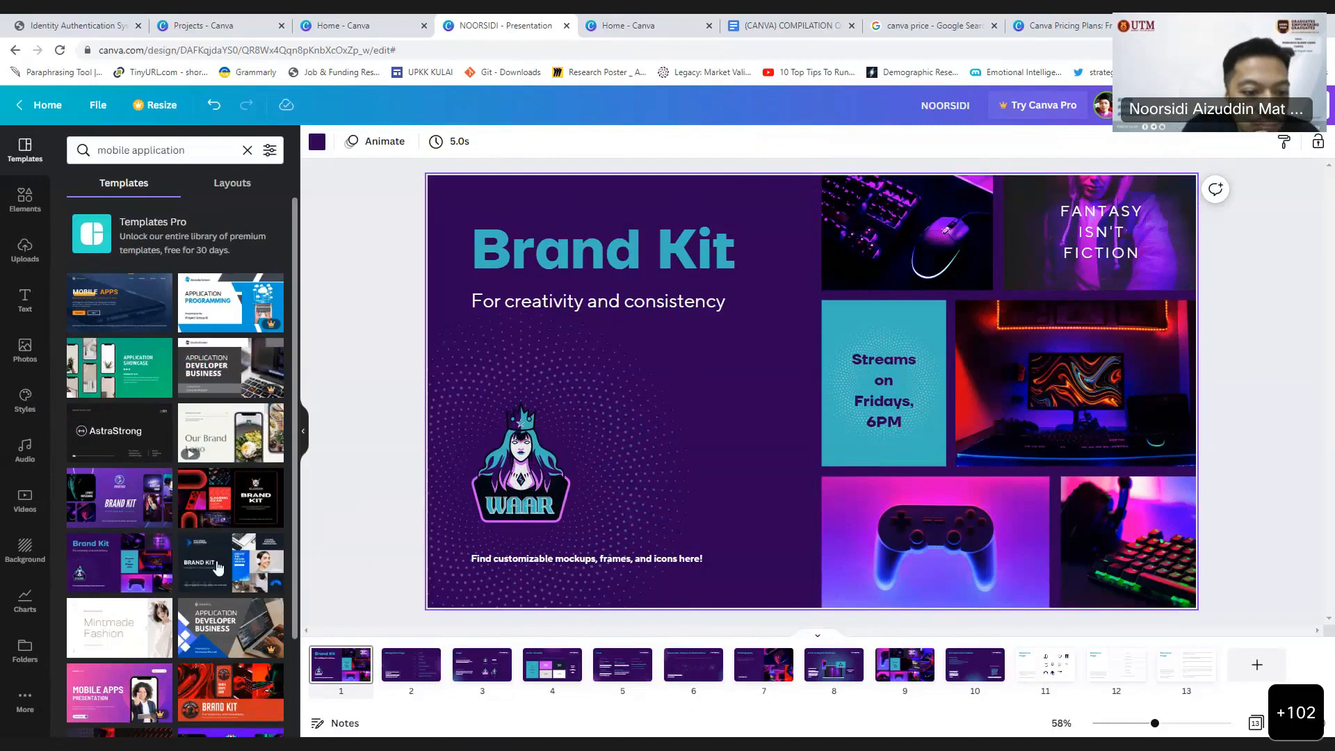
scroll(218, 566, "down", 4)
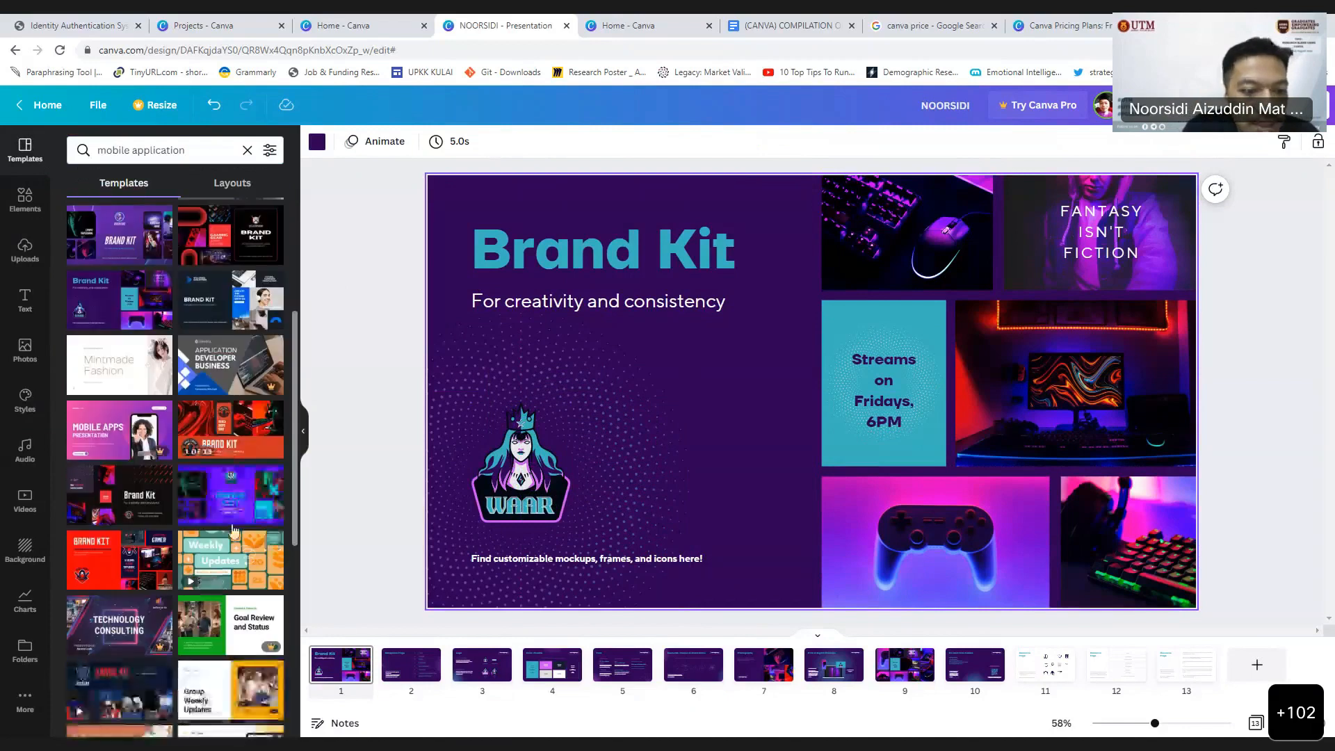
scroll(233, 532, "down", 5)
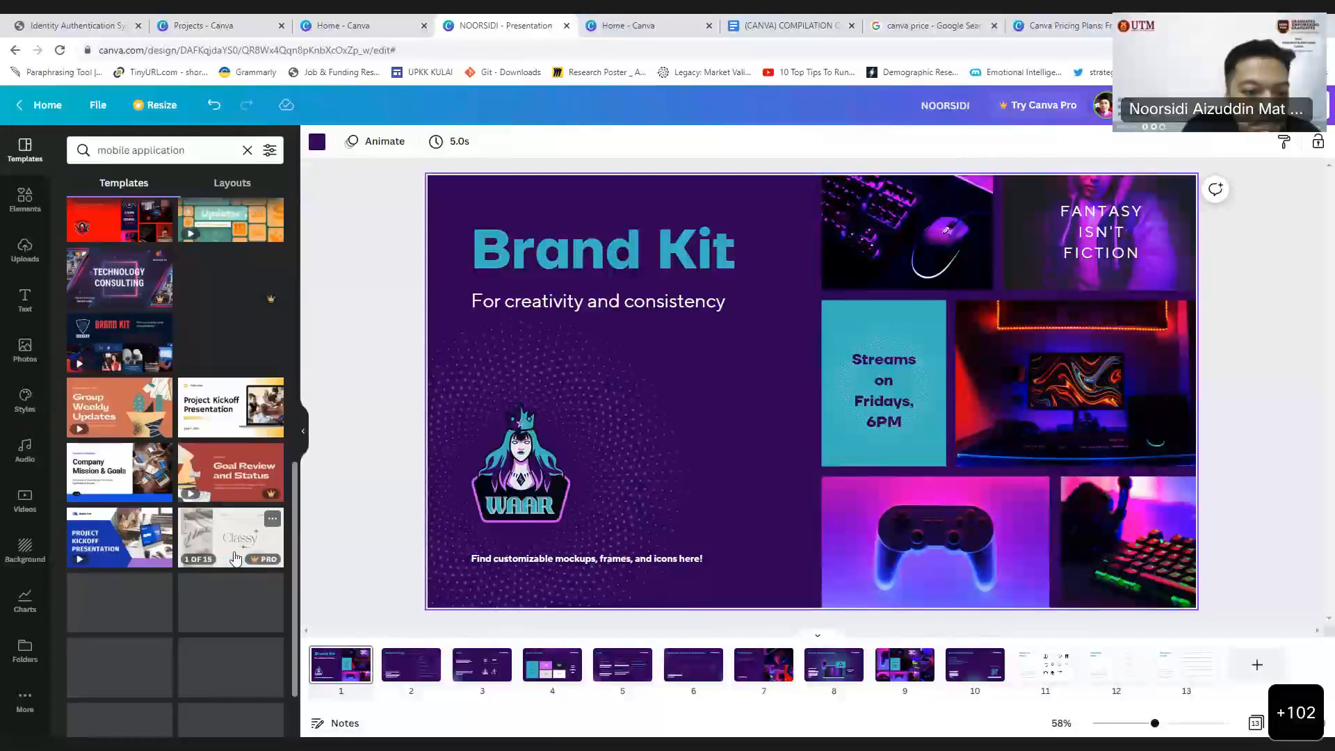
left_click(224, 421)
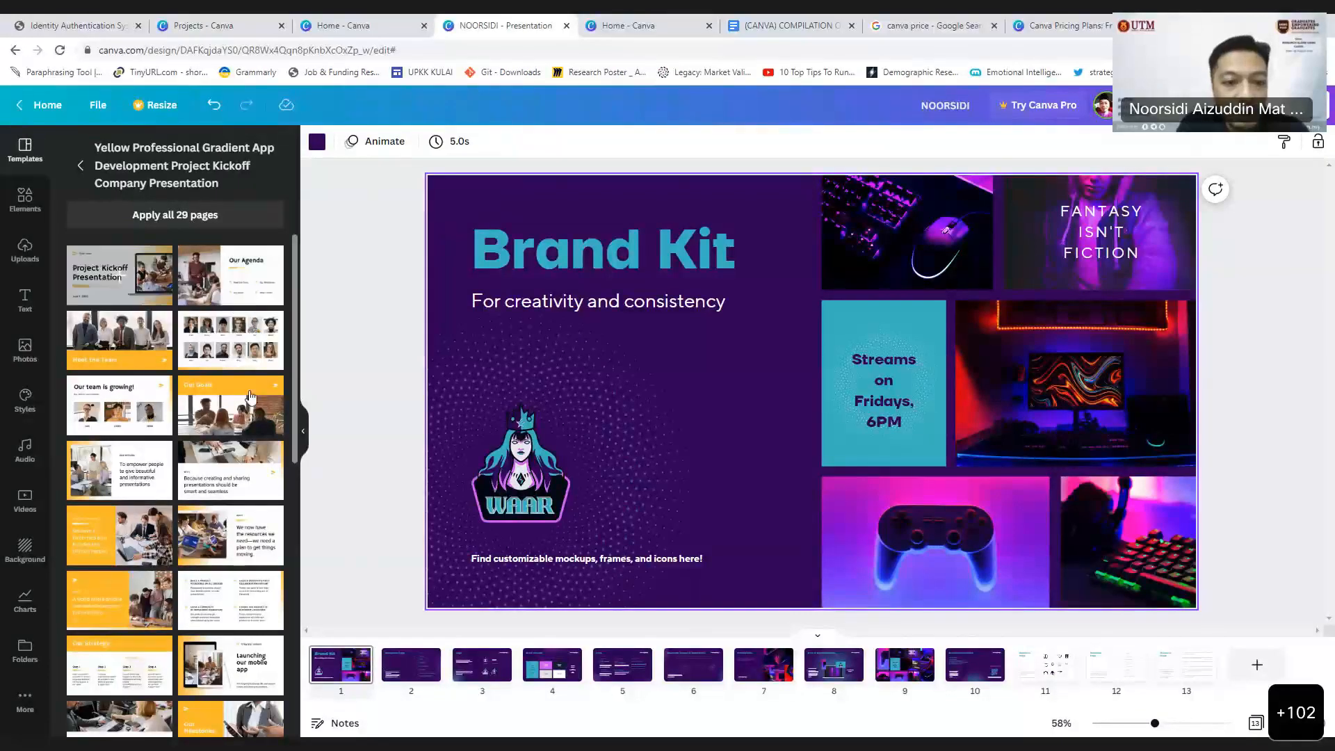
left_click(229, 348)
left_click(749, 454)
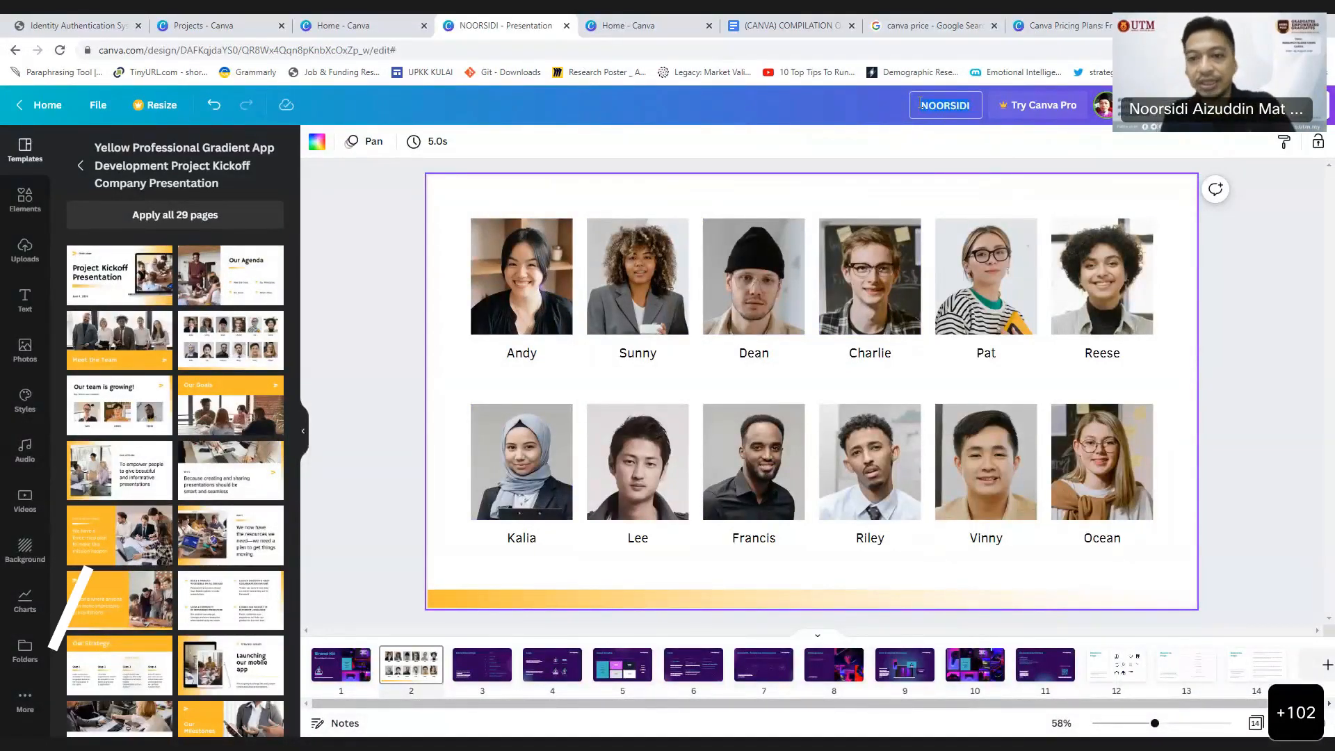
Step: Rename the presentation as PROJET 01
type("pr")
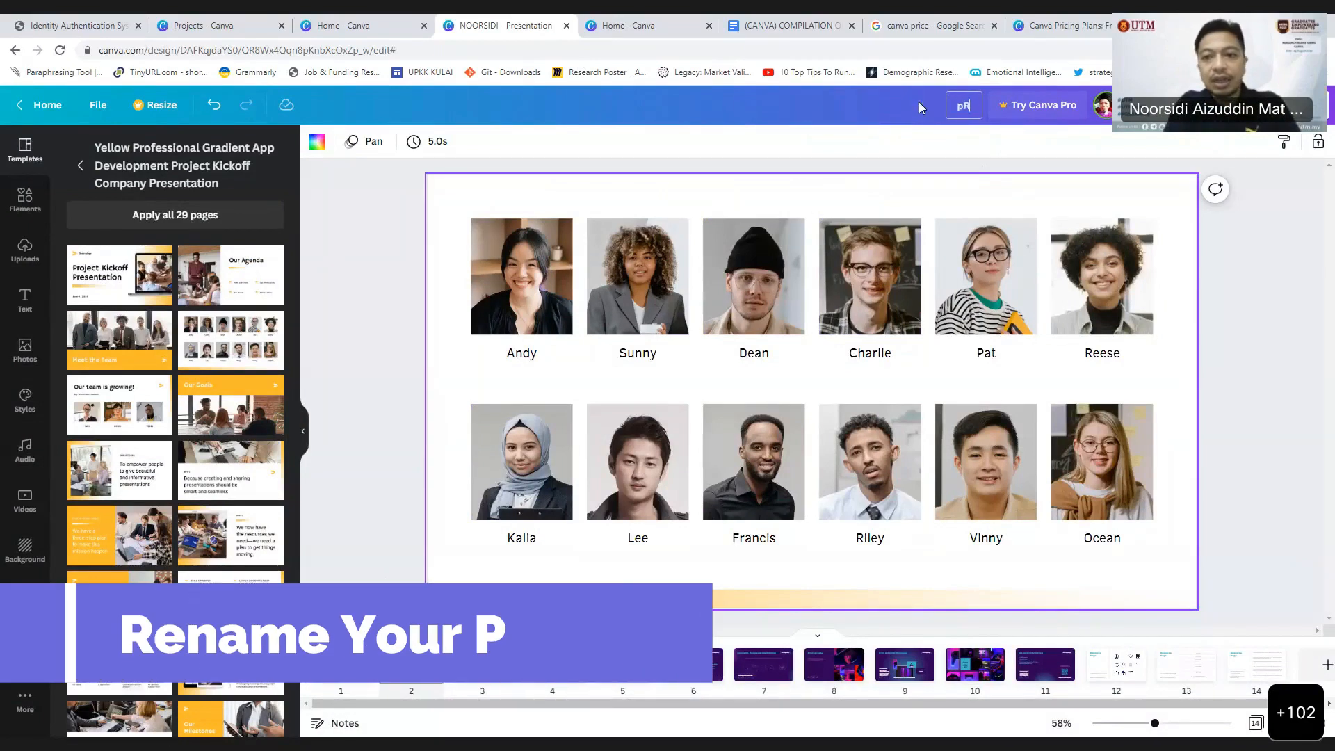
key("BackSpace")
key("BackSpace")
type("PRD")
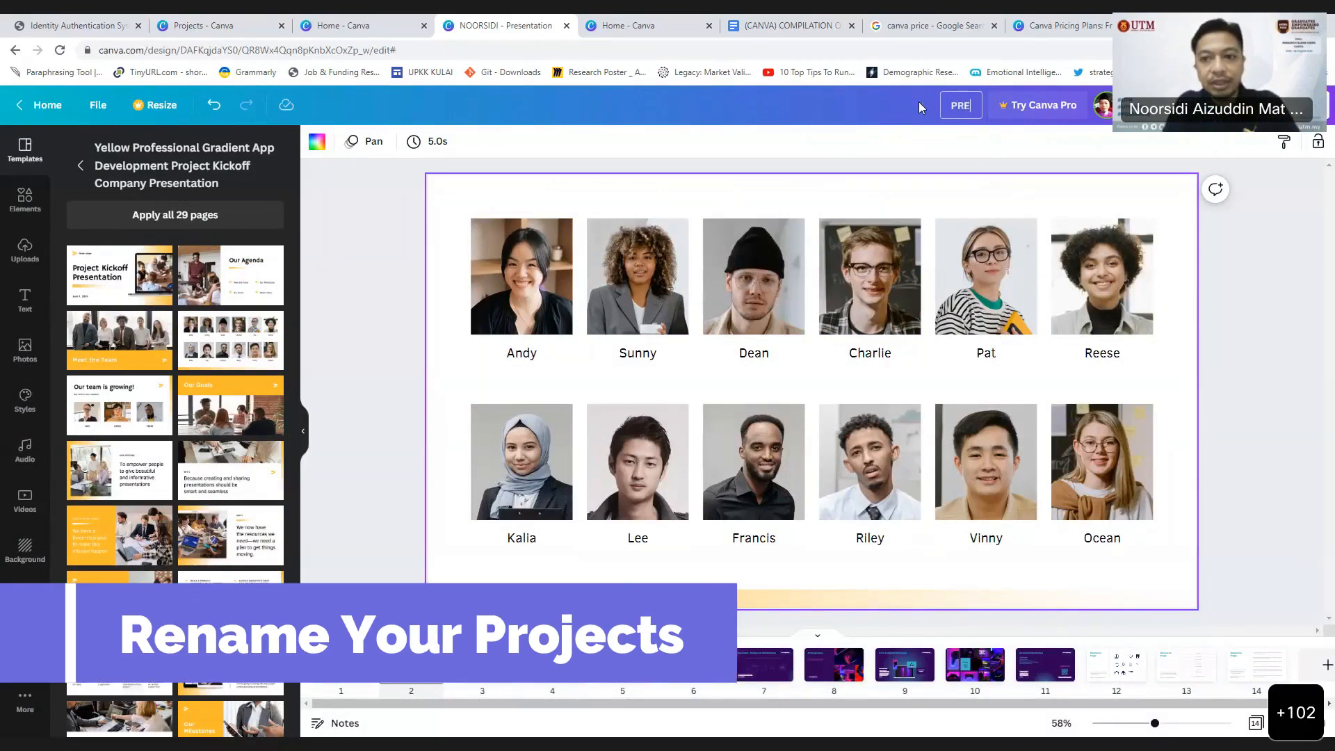
type("JET ")
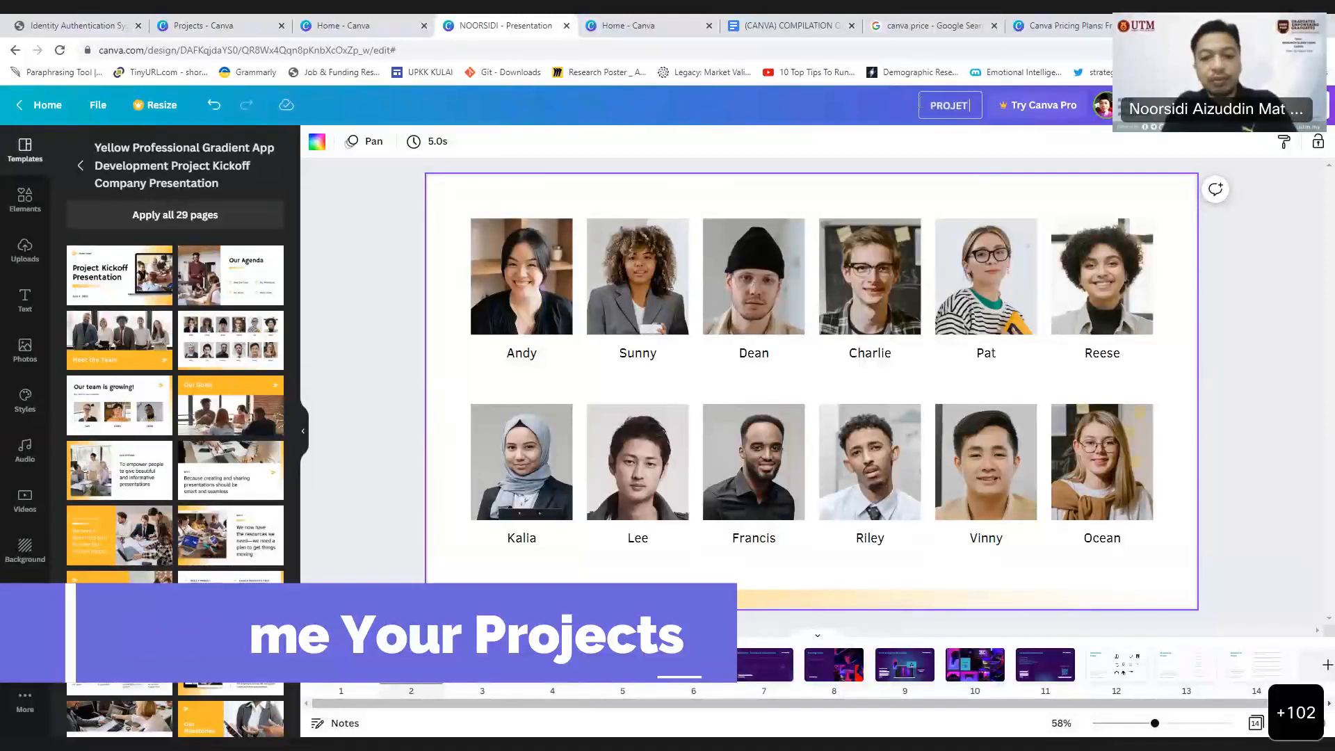
type("1")
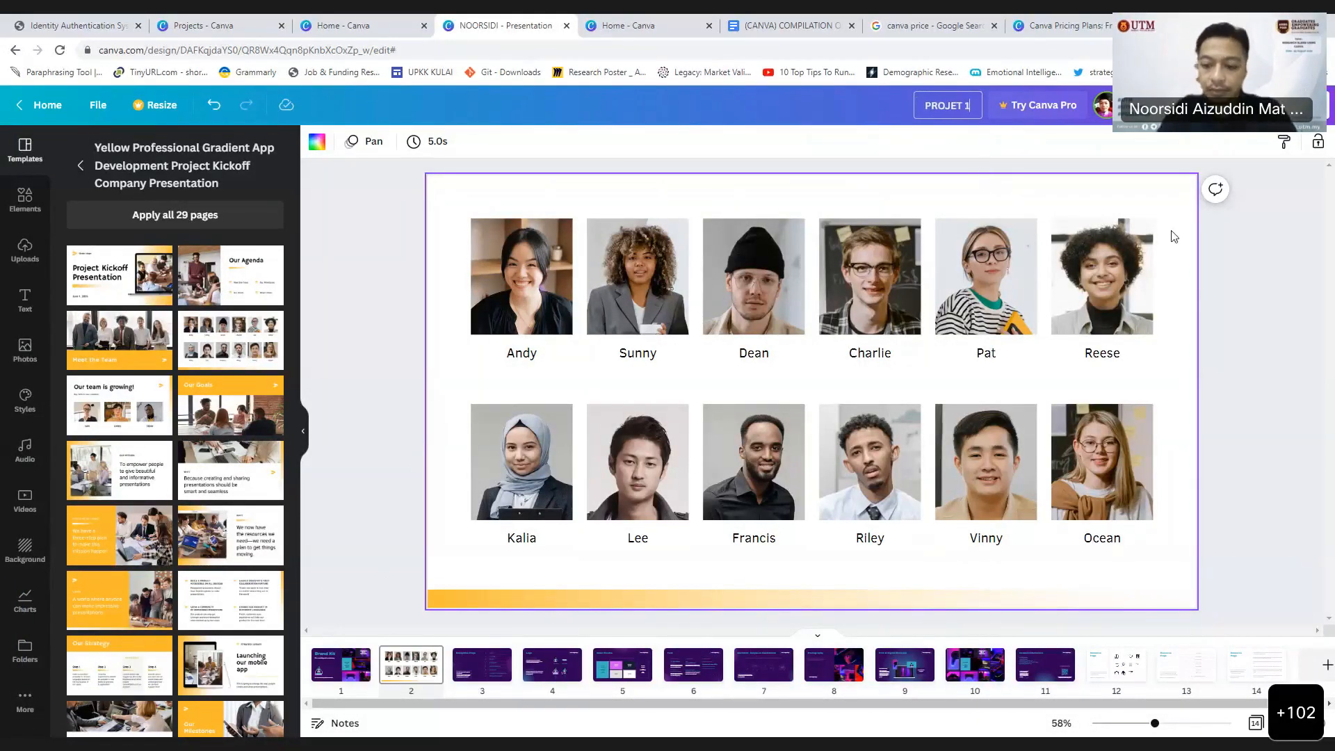
key("BackSpace")
type("01")
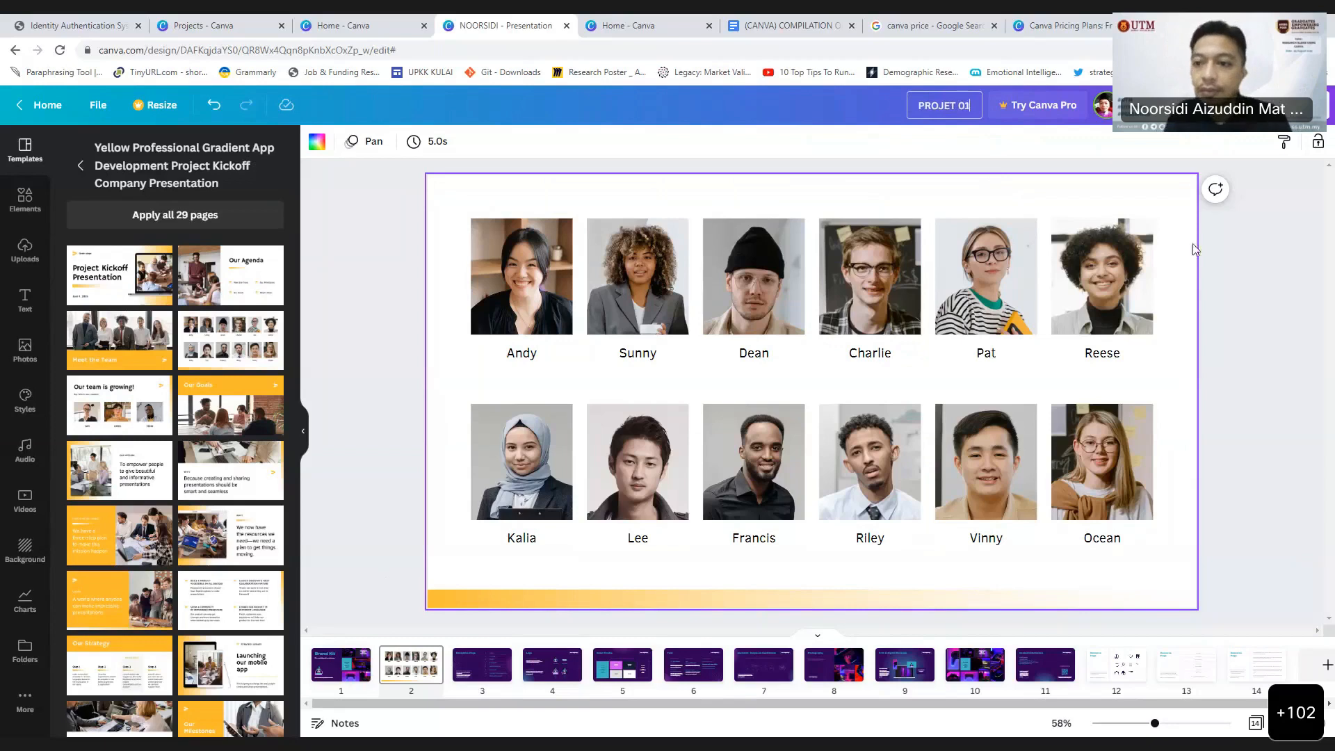
key("Return")
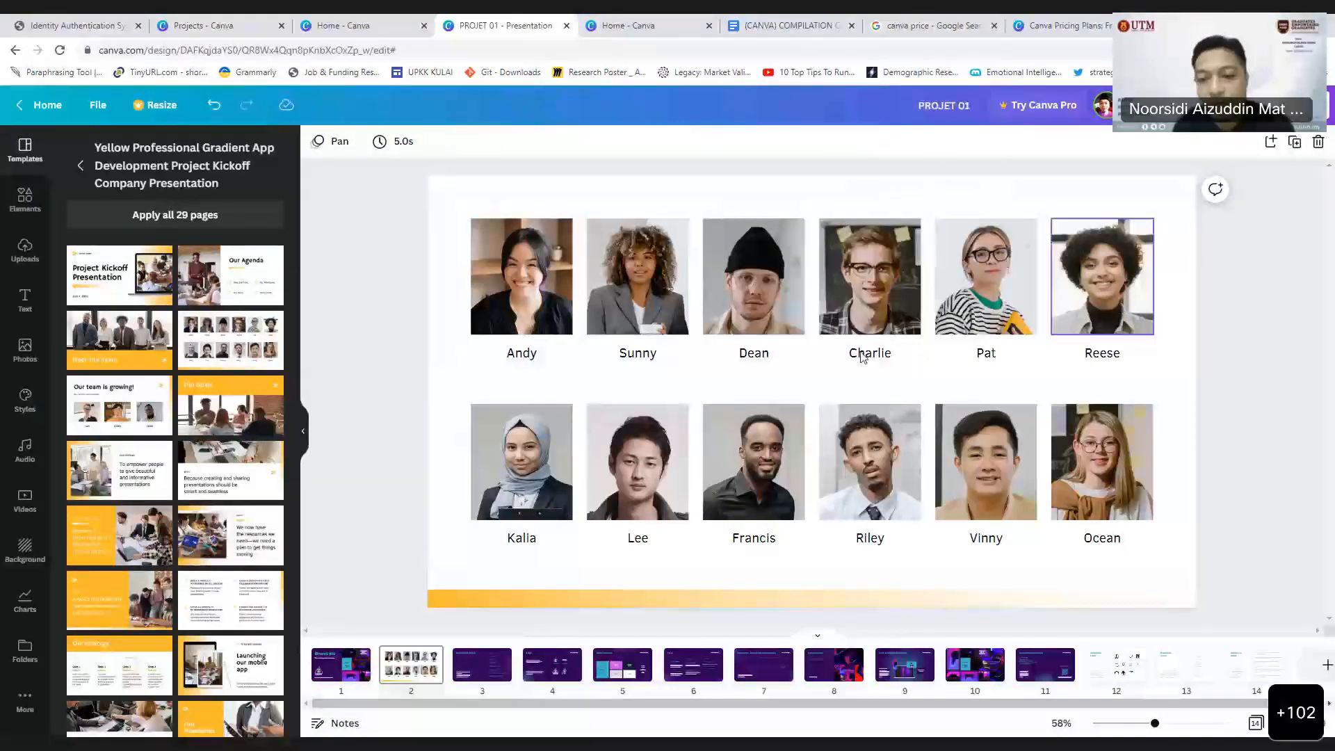
Step: Try applying the template's "Growing number of users" design to the team portrait page, and undo it
left_click(519, 312)
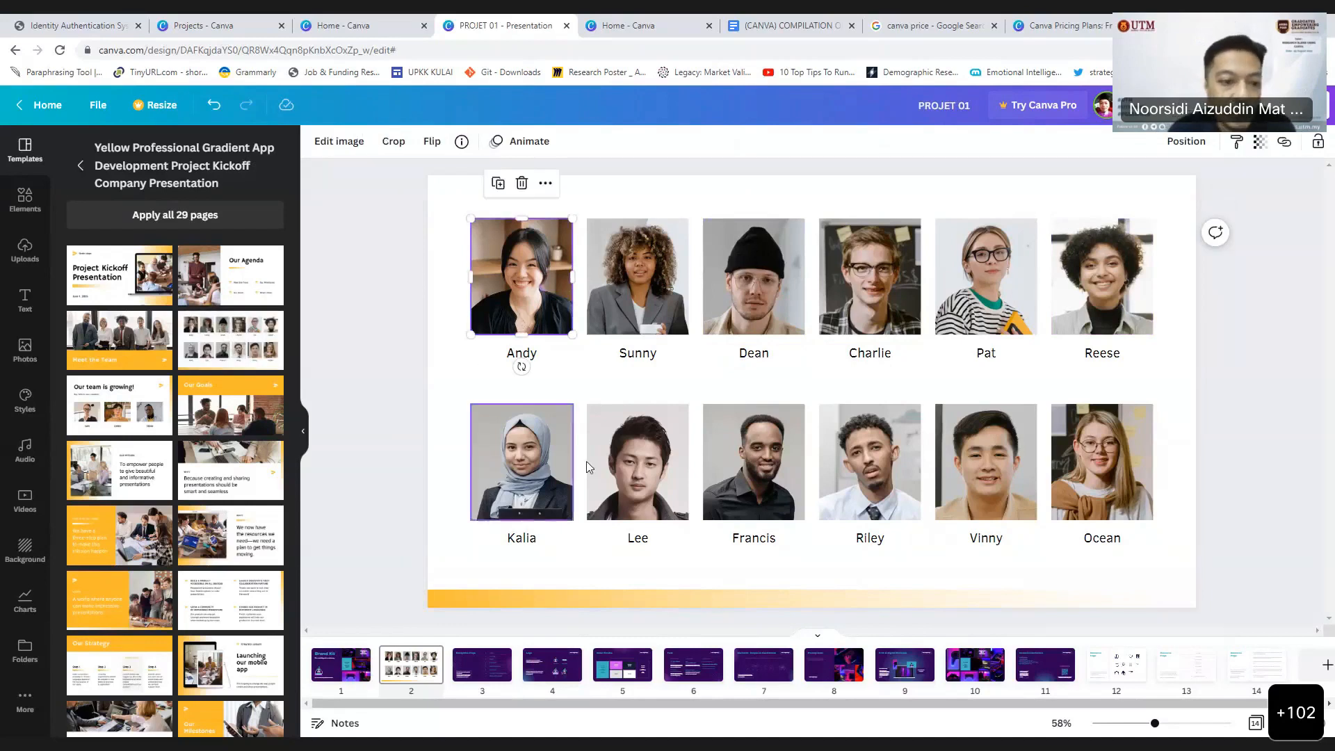
scroll(266, 558, "down", 4)
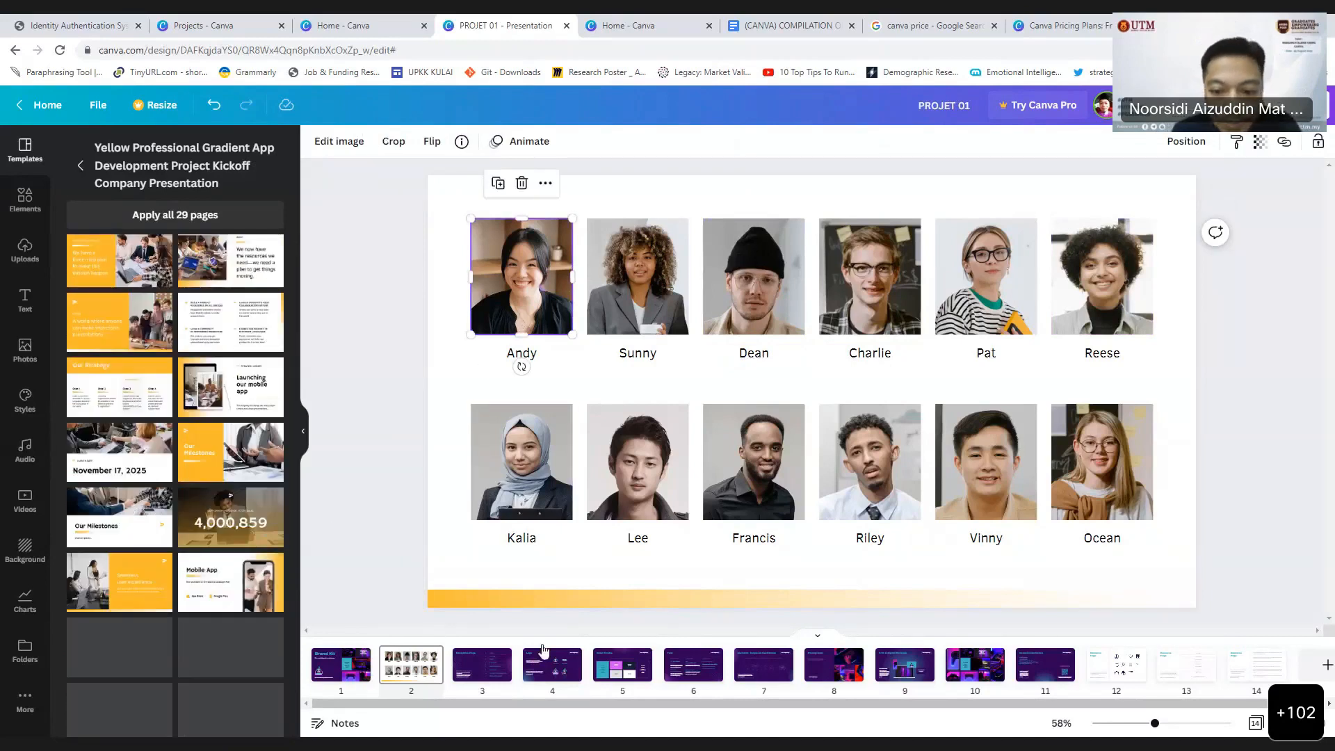
scroll(222, 369, "down", 4)
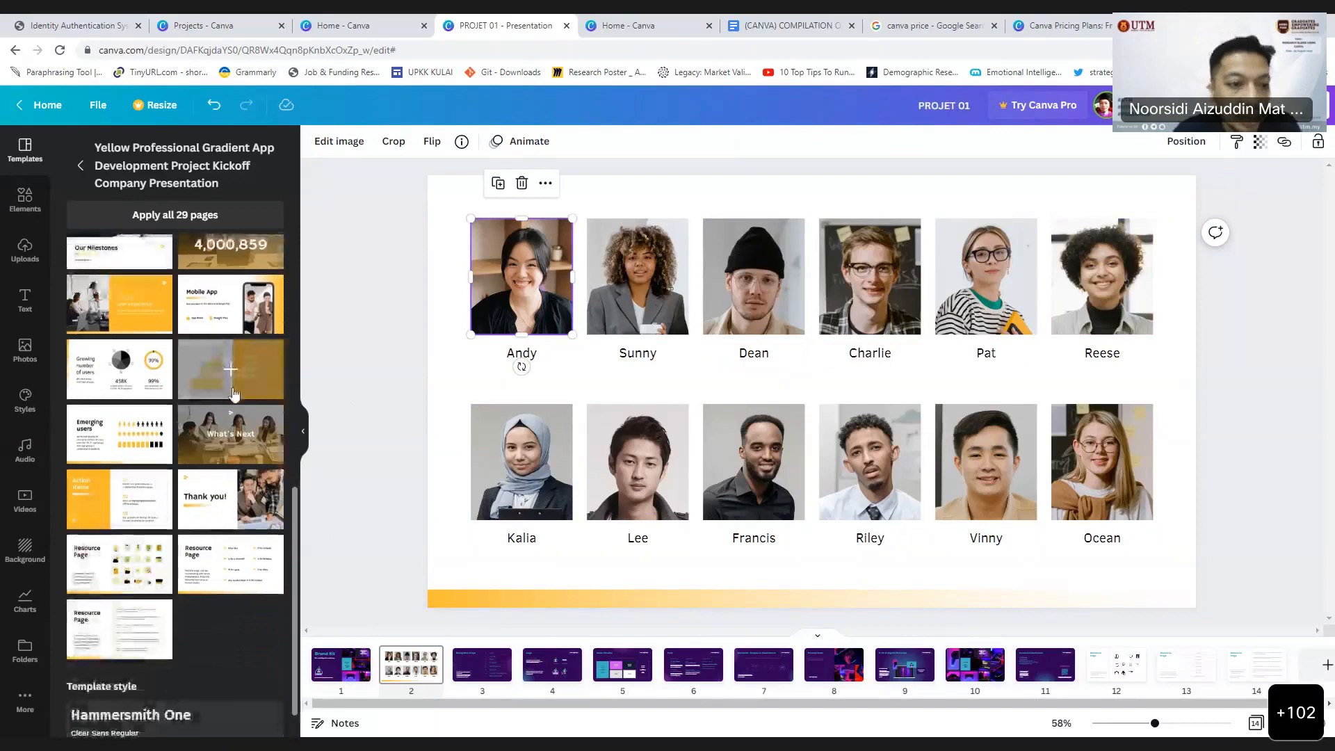
left_click(121, 383)
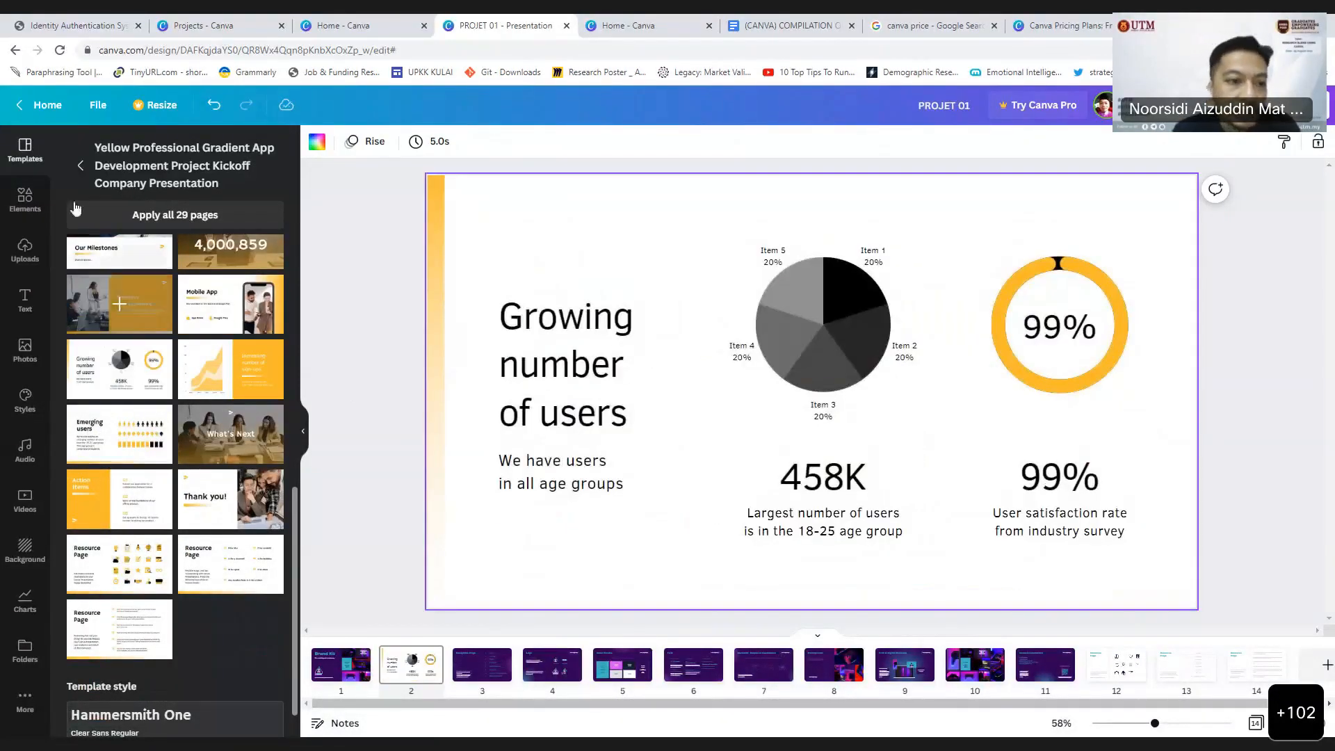
left_click(214, 105)
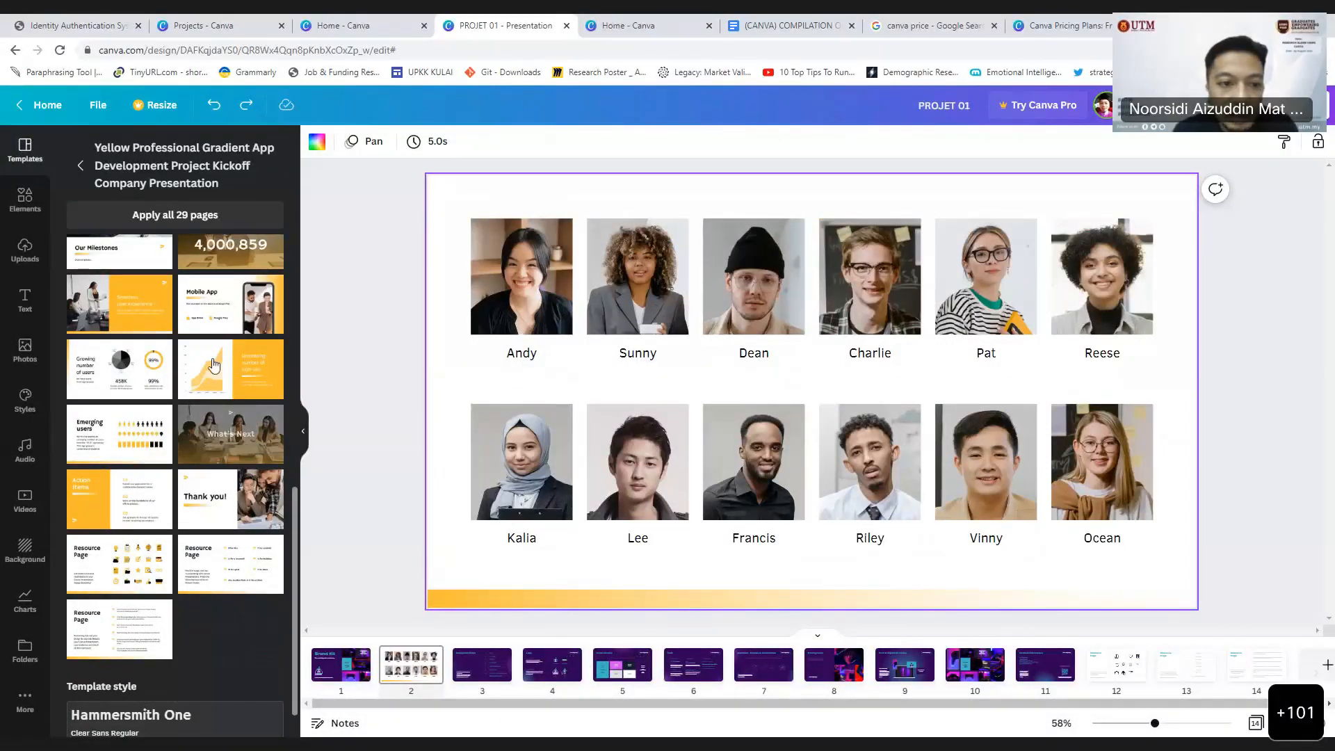
Step: Insert the "Growing number of users" design as page 5 and the "Thank you!" design as the last page
left_click_drag(128, 372, 592, 662)
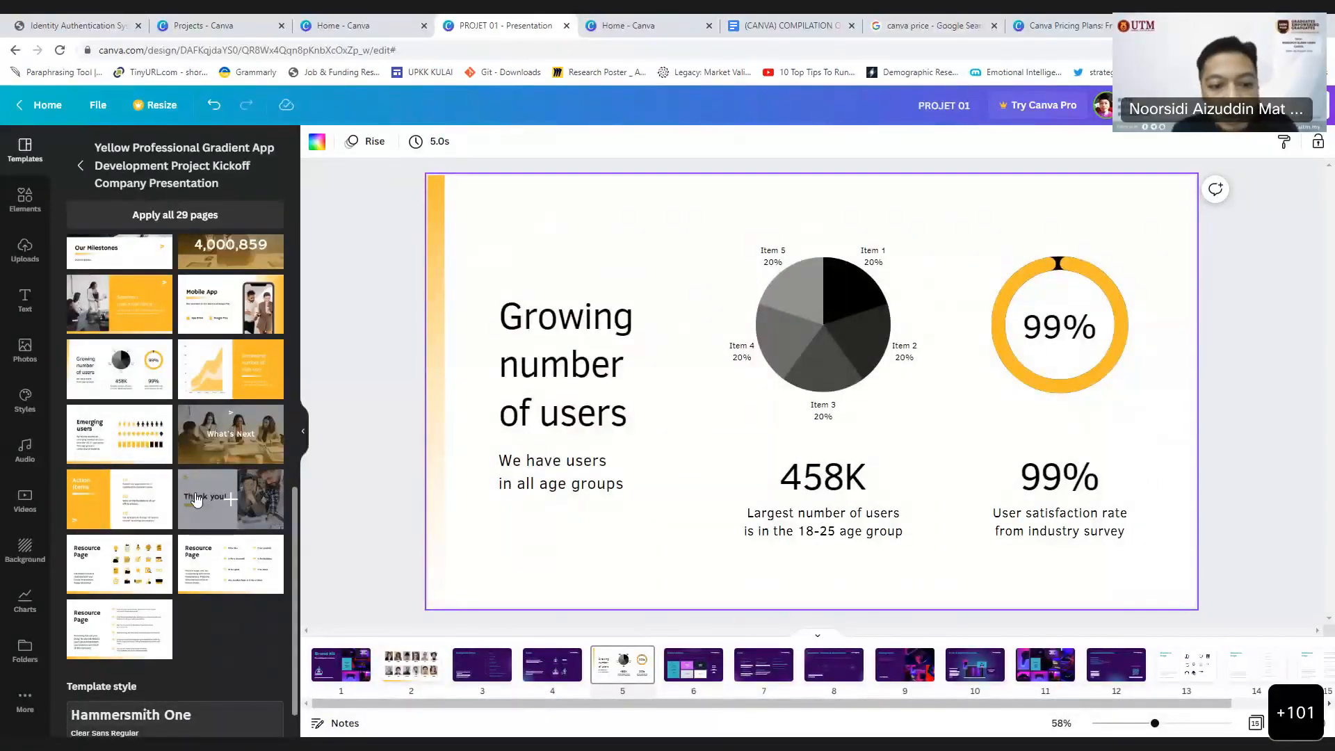
left_click_drag(196, 498, 1247, 671)
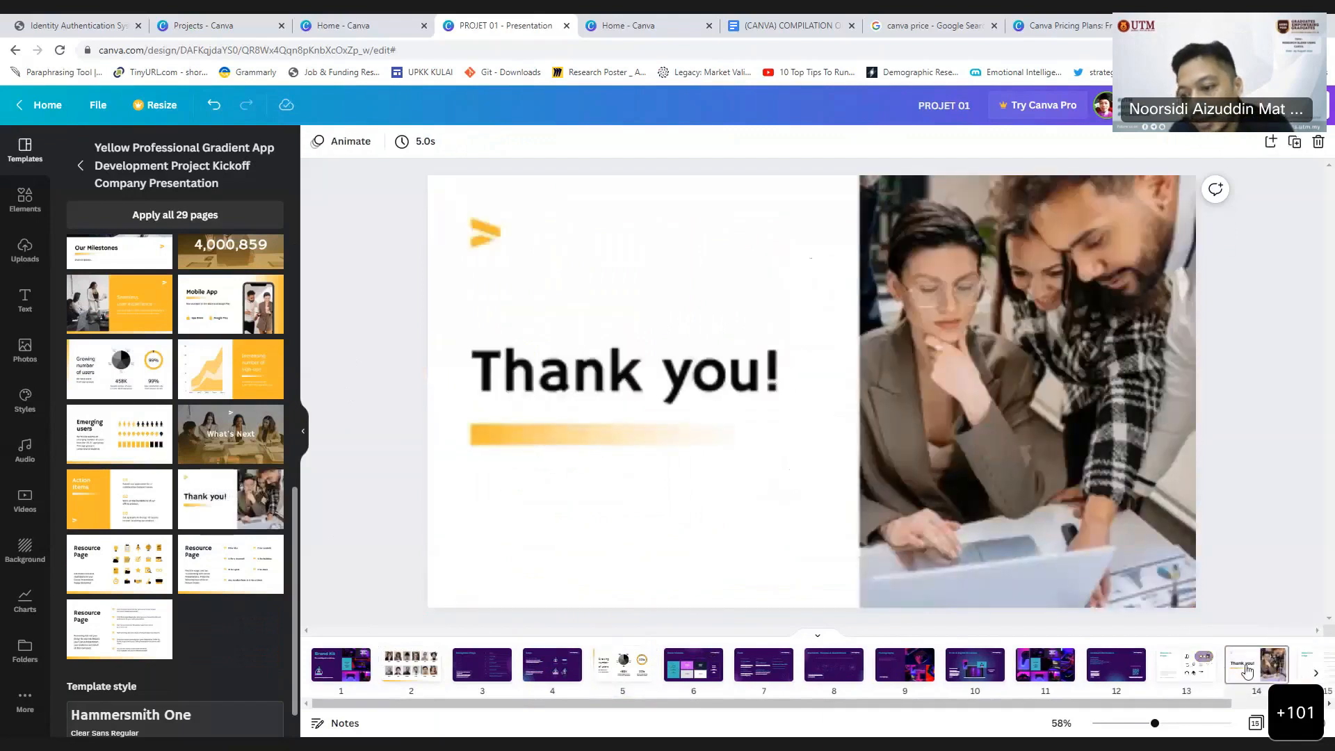
left_click_drag(1191, 690, 1206, 684)
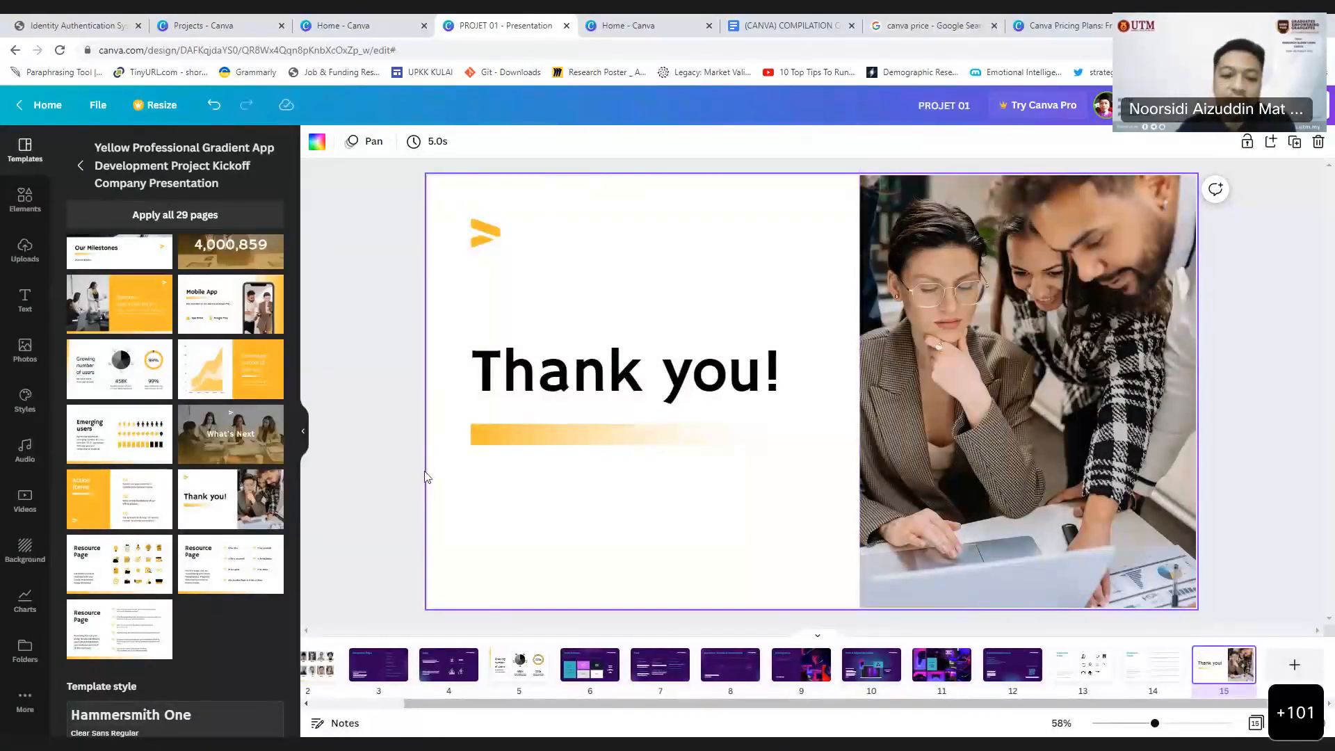
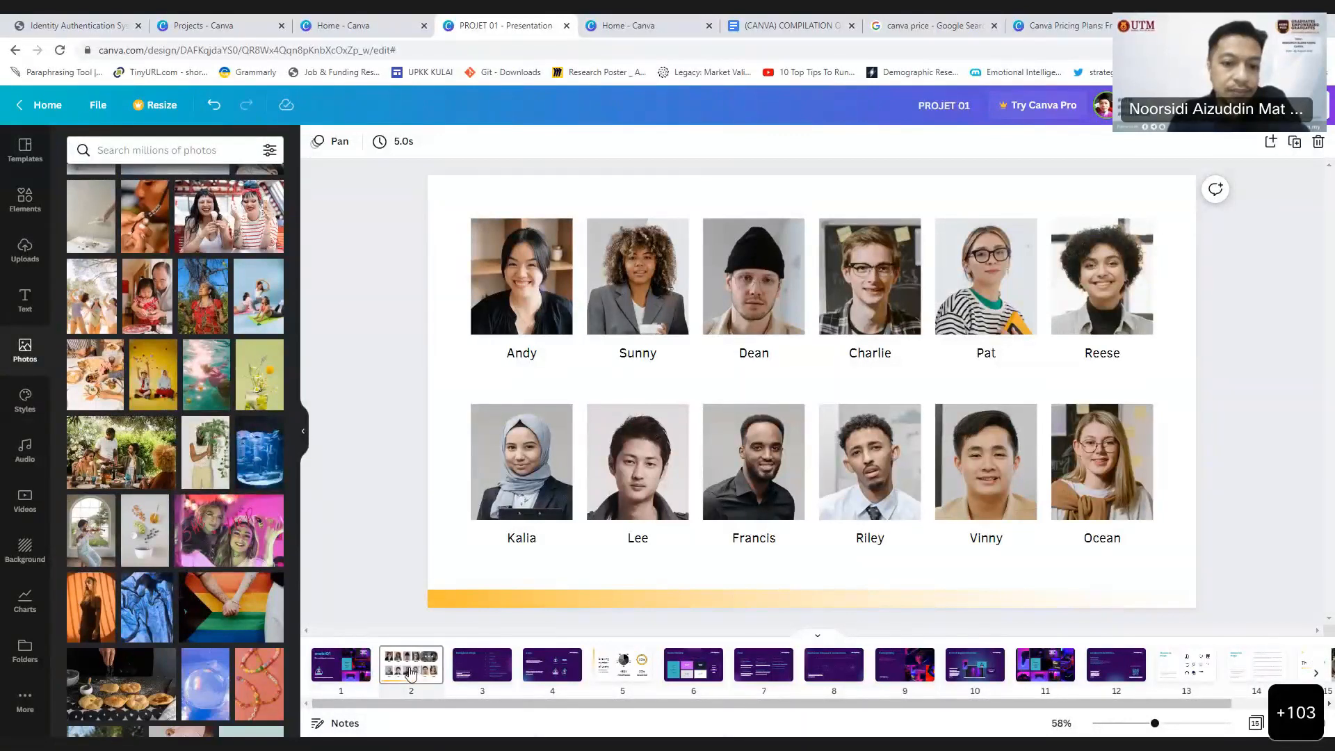
Step: Select the WAAR logo on the cover page and upload the blue tiger image to the design's uploads
left_click(316, 679)
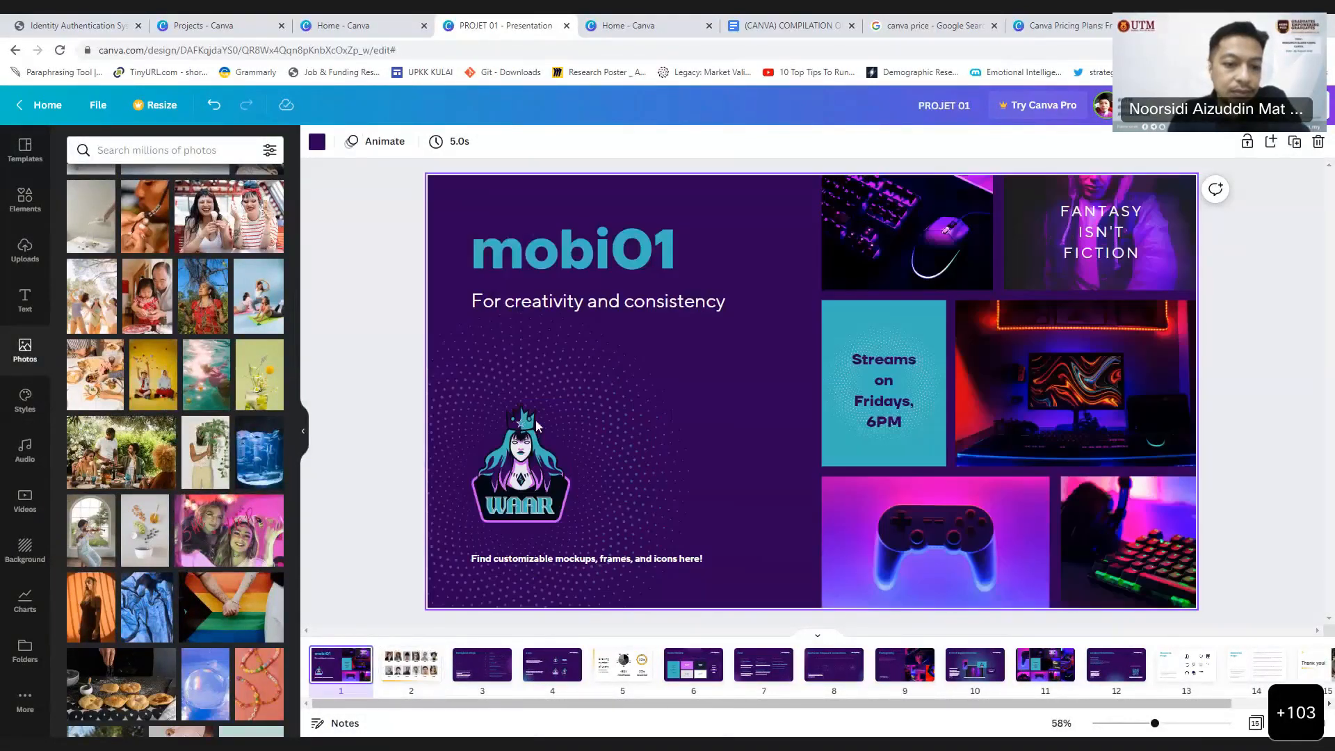
left_click(523, 480)
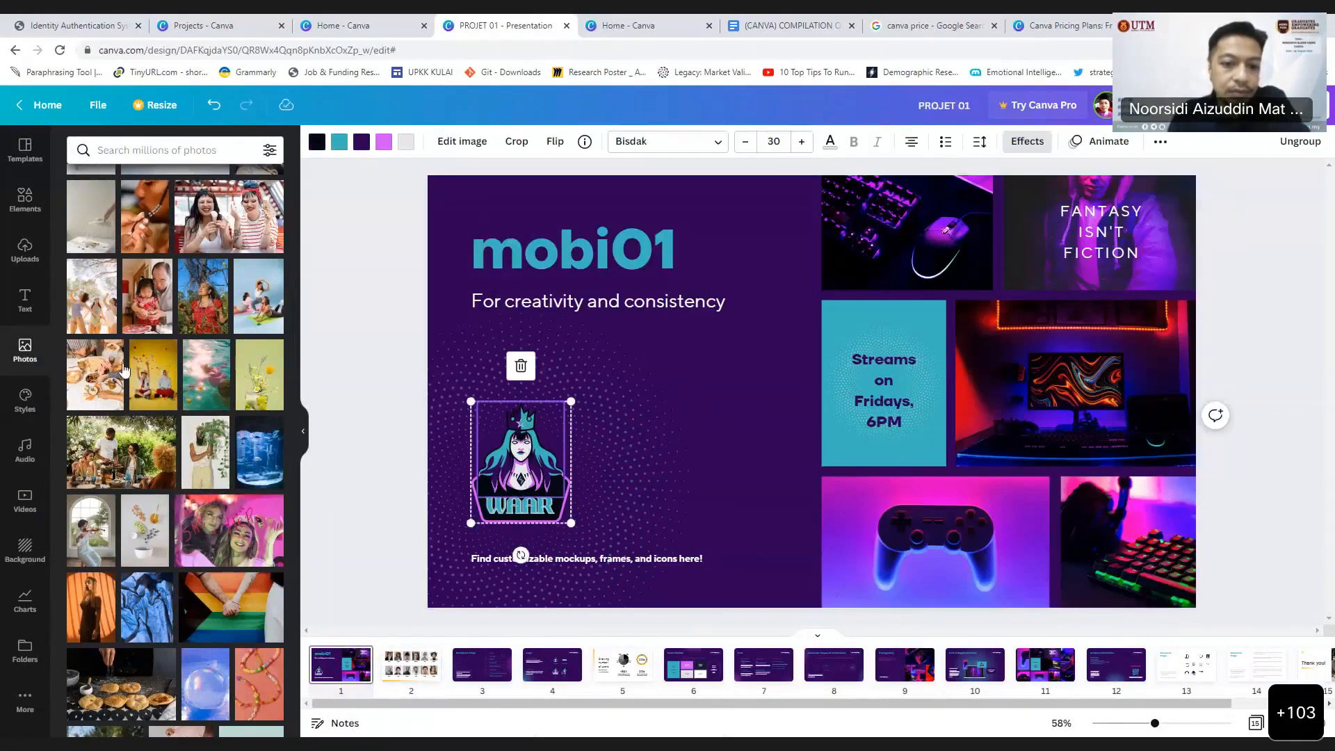
left_click(31, 266)
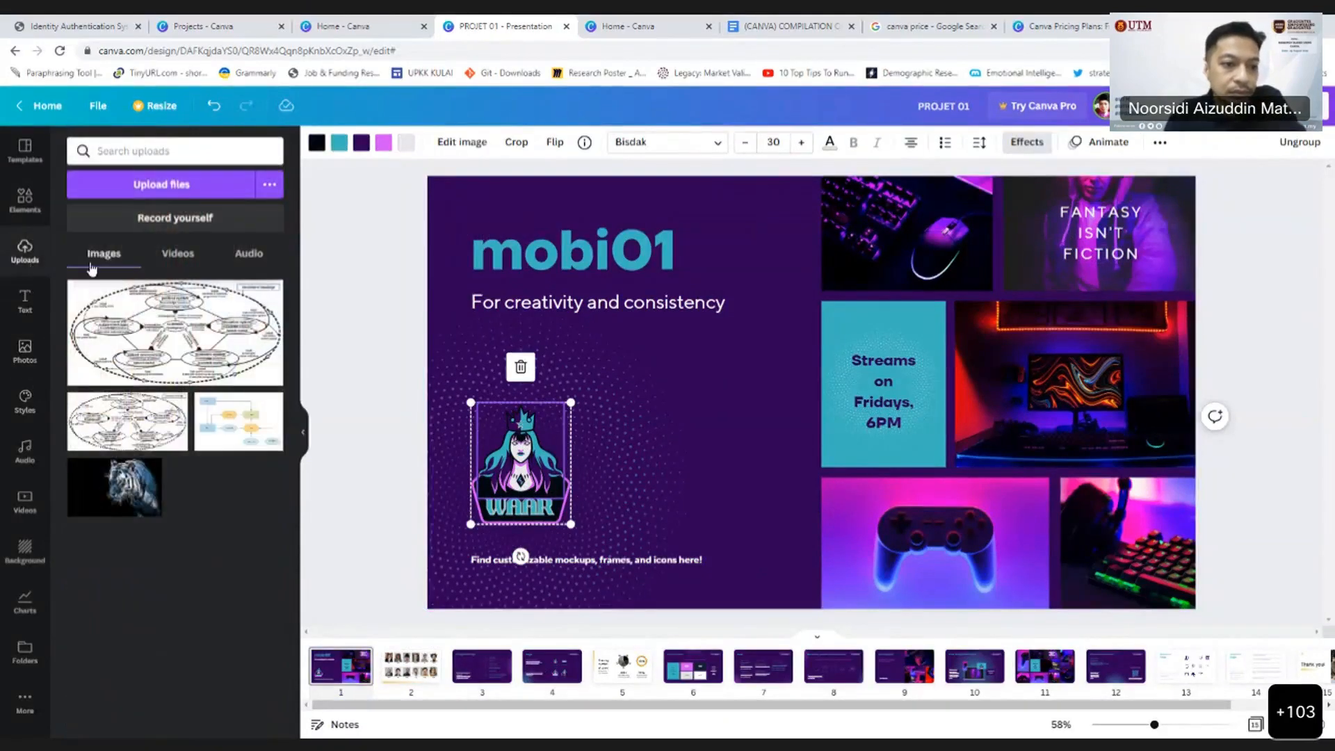
left_click(174, 195)
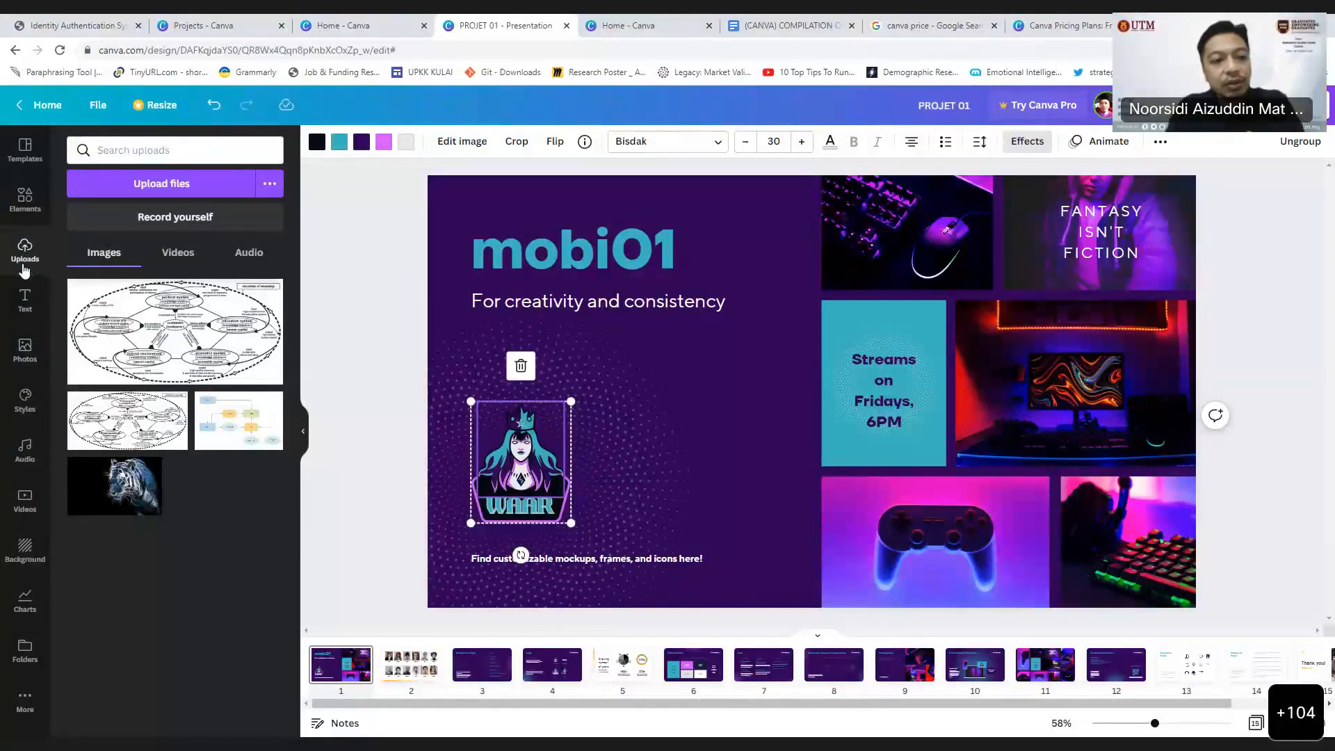
left_click(183, 190)
key("Escape")
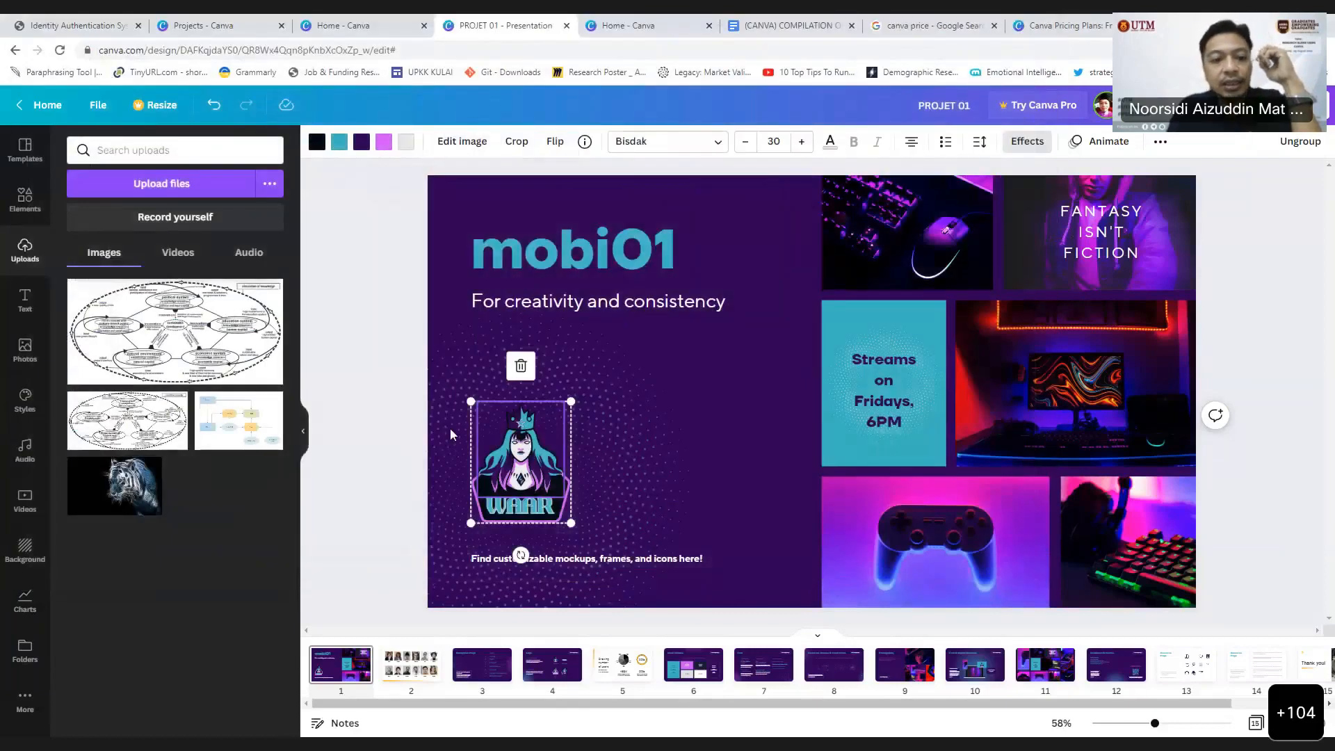
left_click_drag(450, 428, 120, 308)
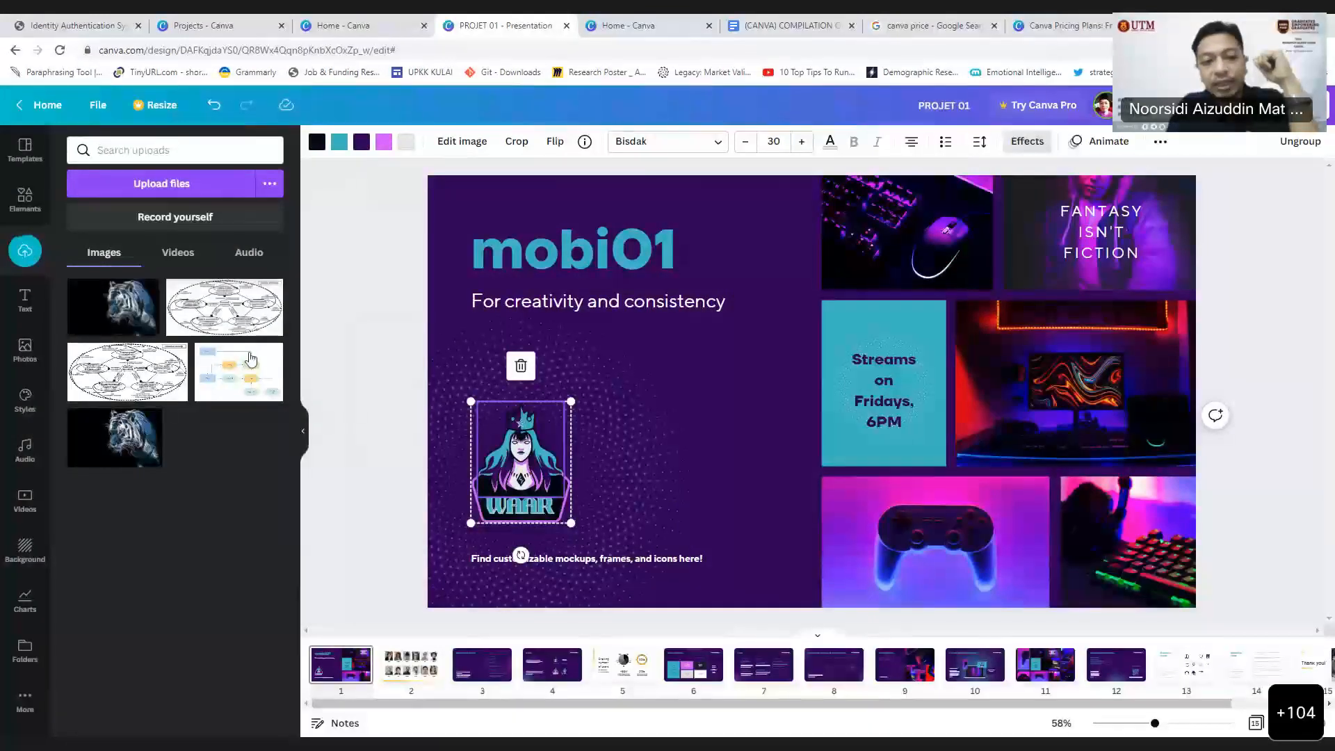
Step: Place the uploaded tiger image on the cover, shrink it to about logo width and position it beside the WAAR logo
left_click_drag(119, 308, 541, 457)
left_click_drag(832, 562, 753, 349)
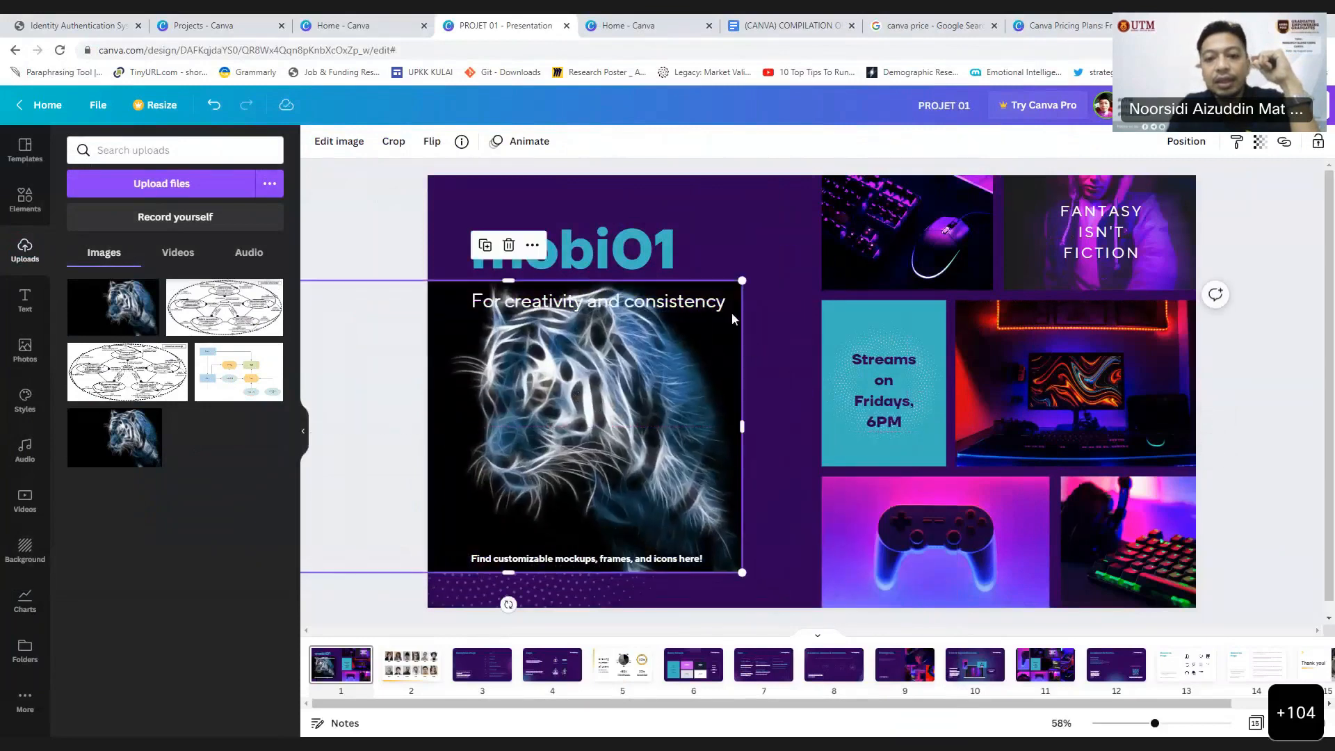
left_click_drag(740, 283, 426, 446)
left_click_drag(534, 454, 551, 429)
left_click_drag(384, 392, 647, 420)
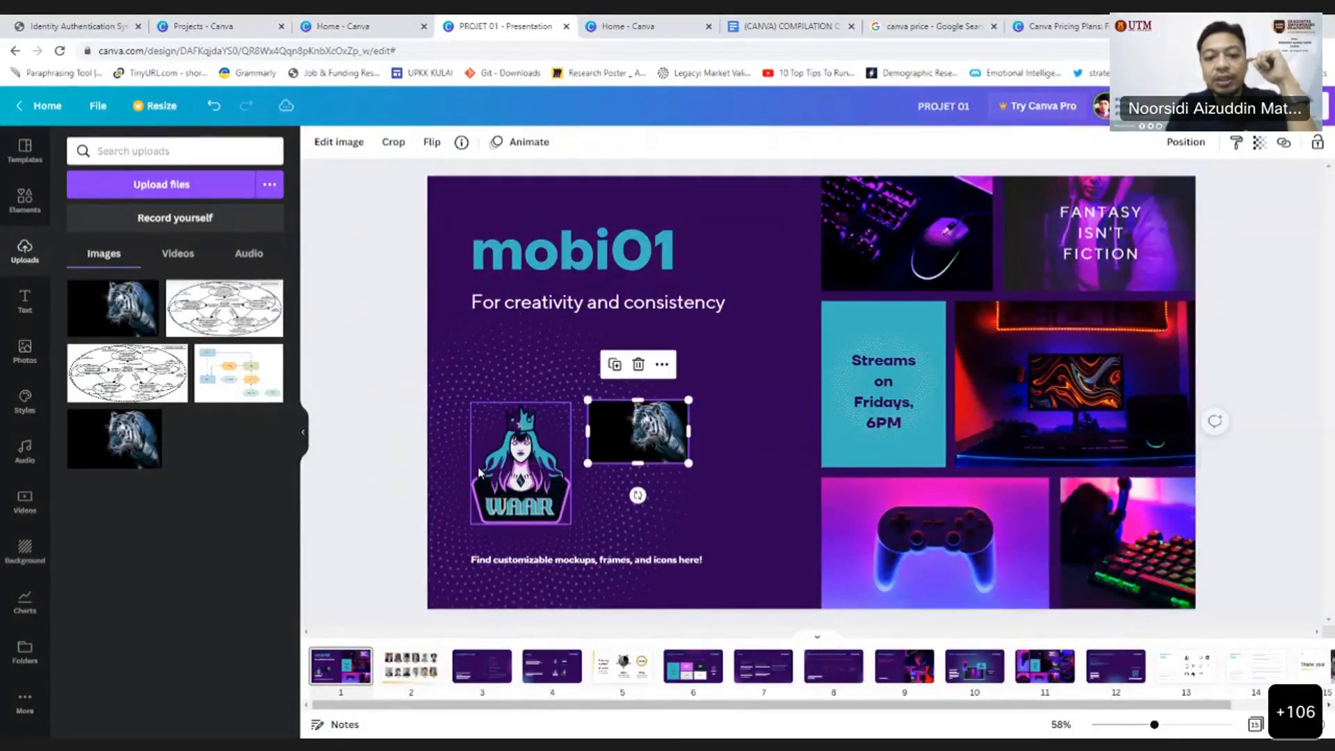
Step: Try replacing the crowned woman illustration of the WAAR logo with the small tiger image
left_click(527, 456)
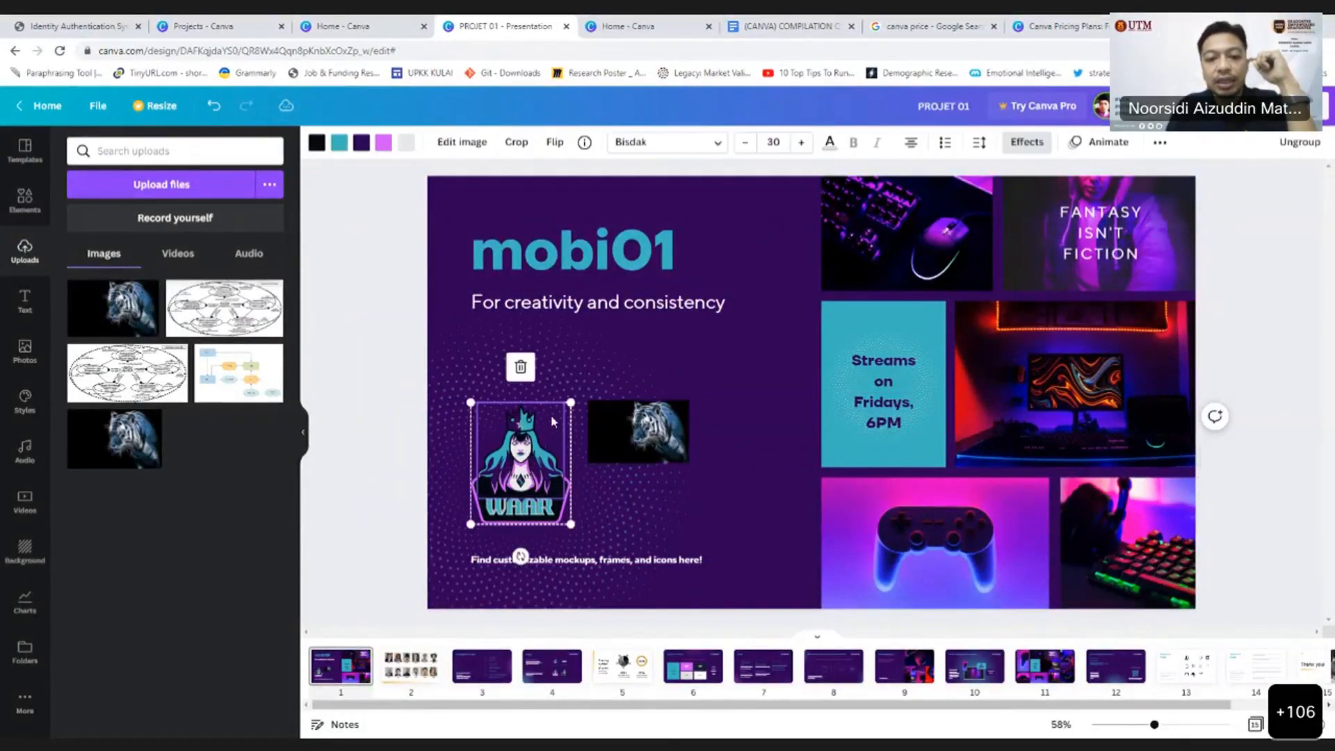
left_click(521, 367)
left_click_drag(612, 442, 486, 466)
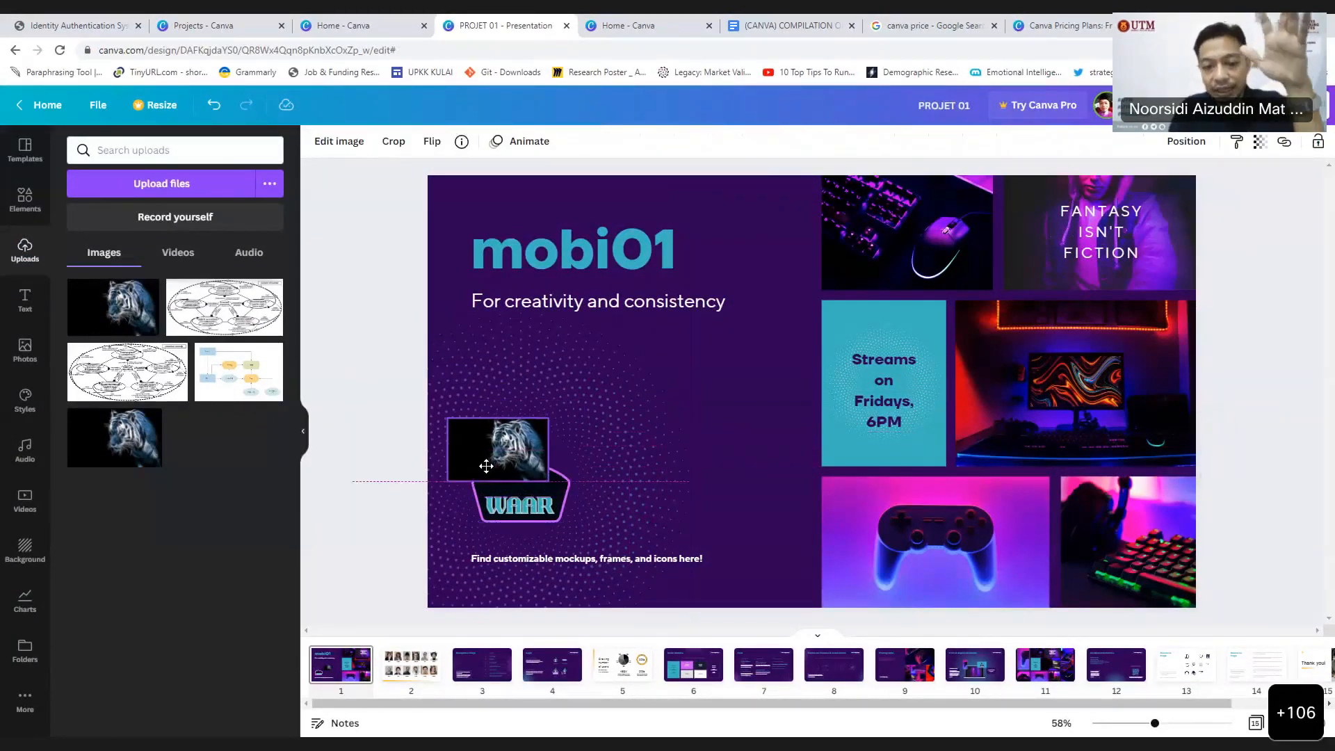
key("Delete")
Step: Undo the logo illustration's removal and the tiger image's latest edits, and delete the tiger image from the cover
key("ctrl+z")
key("ctrl+z")
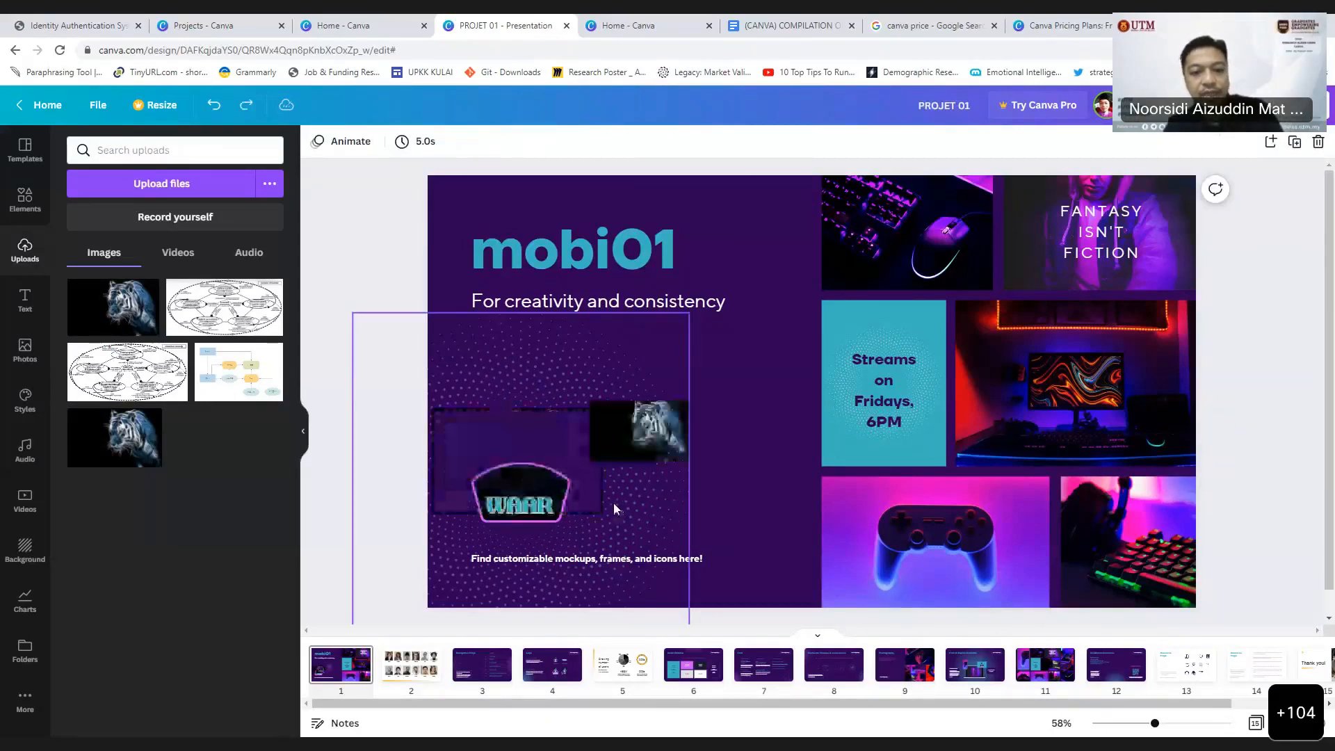
key("ctrl+z")
key("ctrl+z")
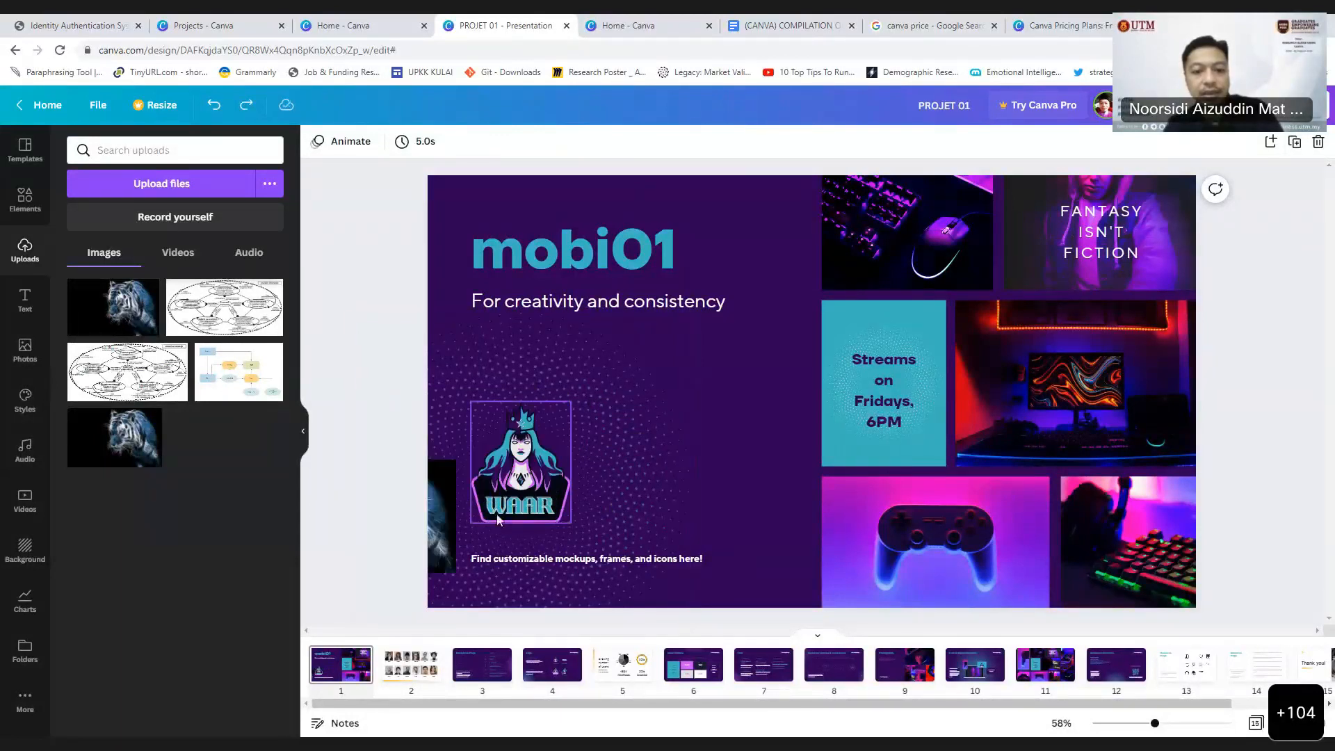
left_click(444, 514)
key("Delete")
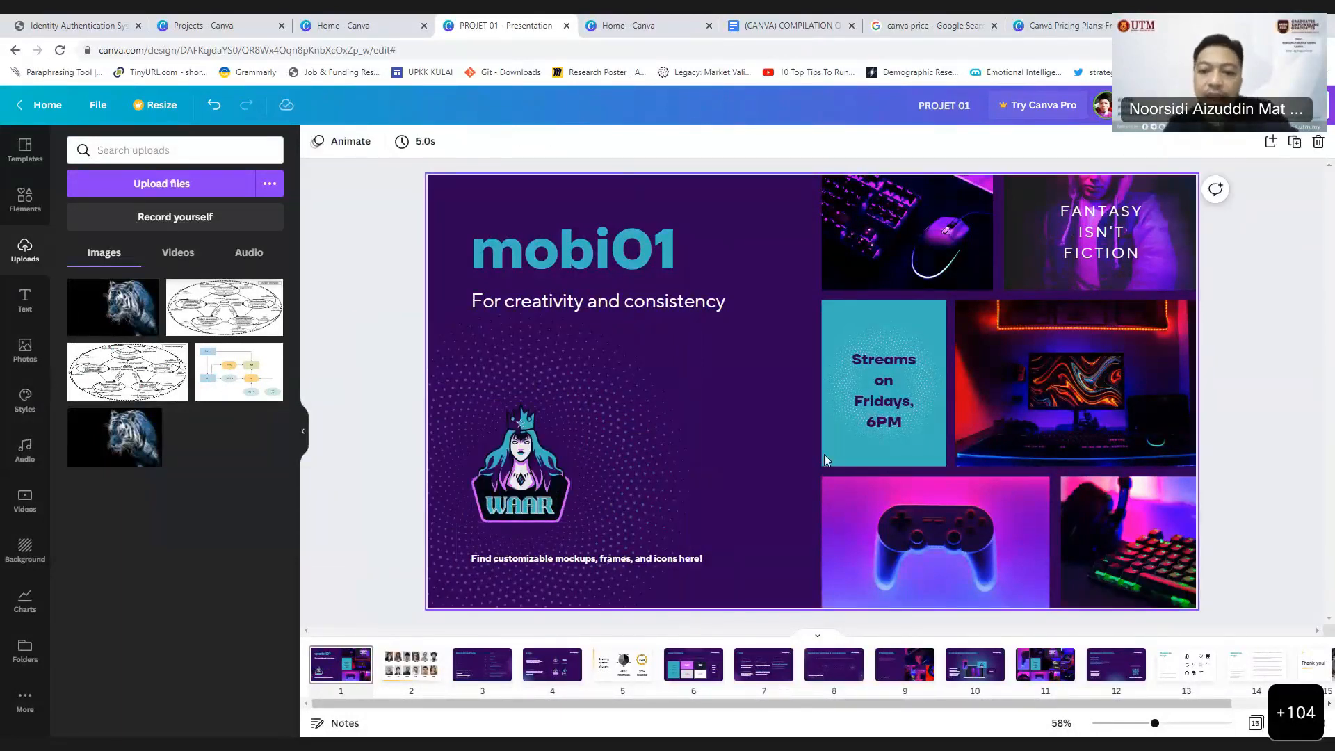
left_click(904, 311)
mouse_move(903, 311)
left_mouse_down()
mouse_move(805, 307)
mouse_move(901, 306)
left_mouse_up()
left_click(944, 542)
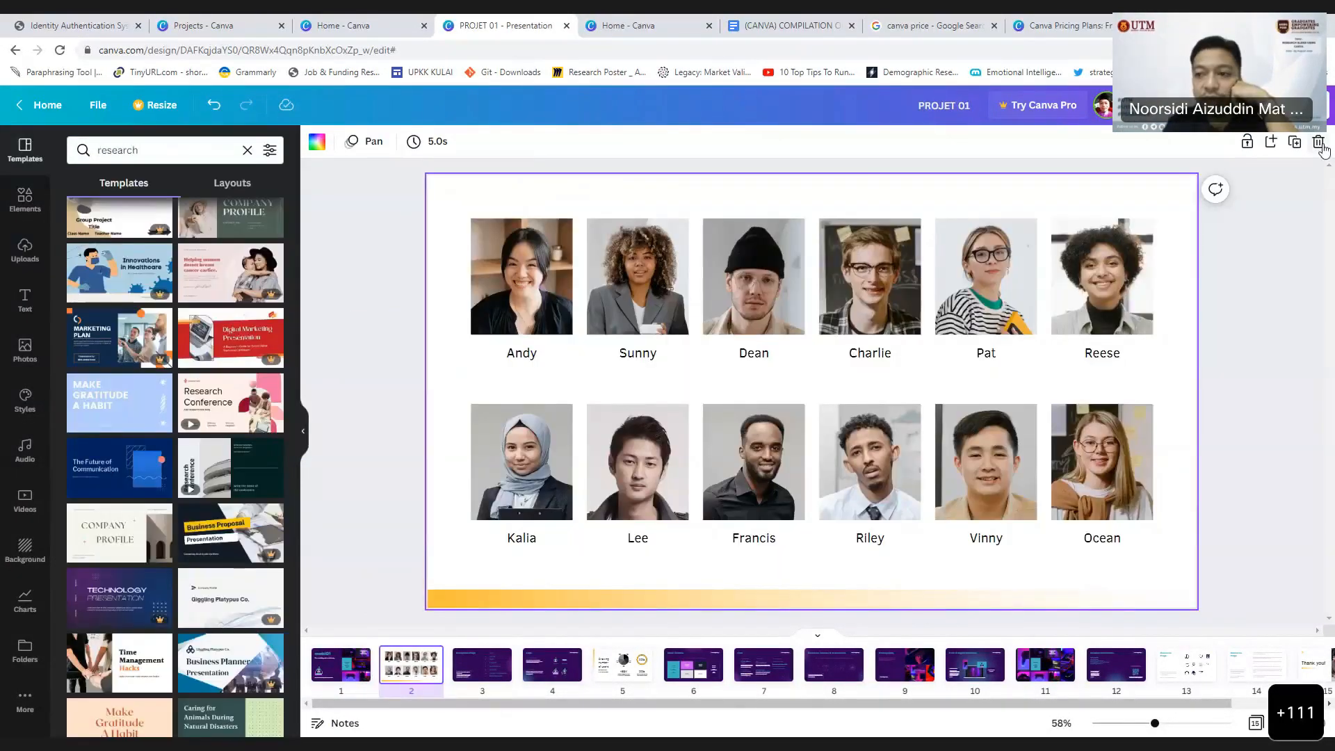
Step: Delete the twelve-portrait team page from the presentation
key("Delete")
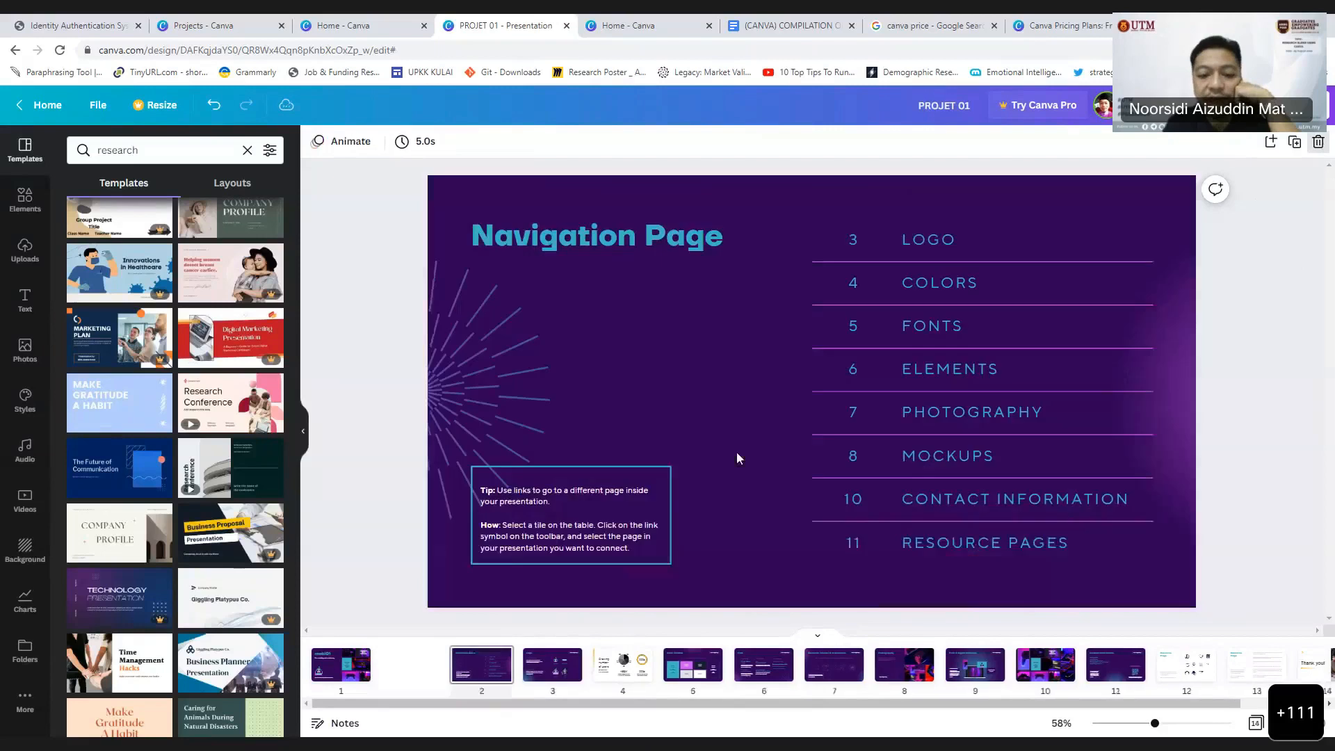
Step: Delete the "Growing number of users" chart page from the presentation
left_click(564, 661)
left_click(1309, 258)
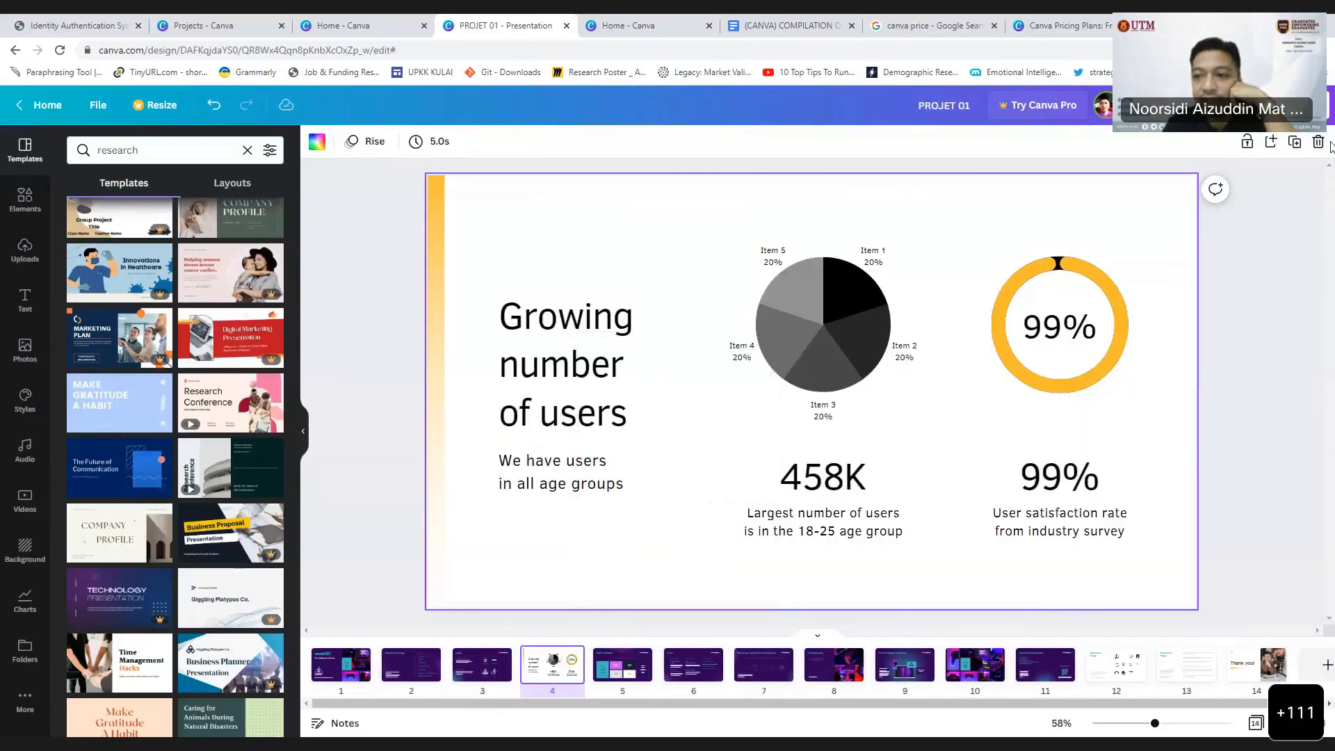
left_click(1318, 143)
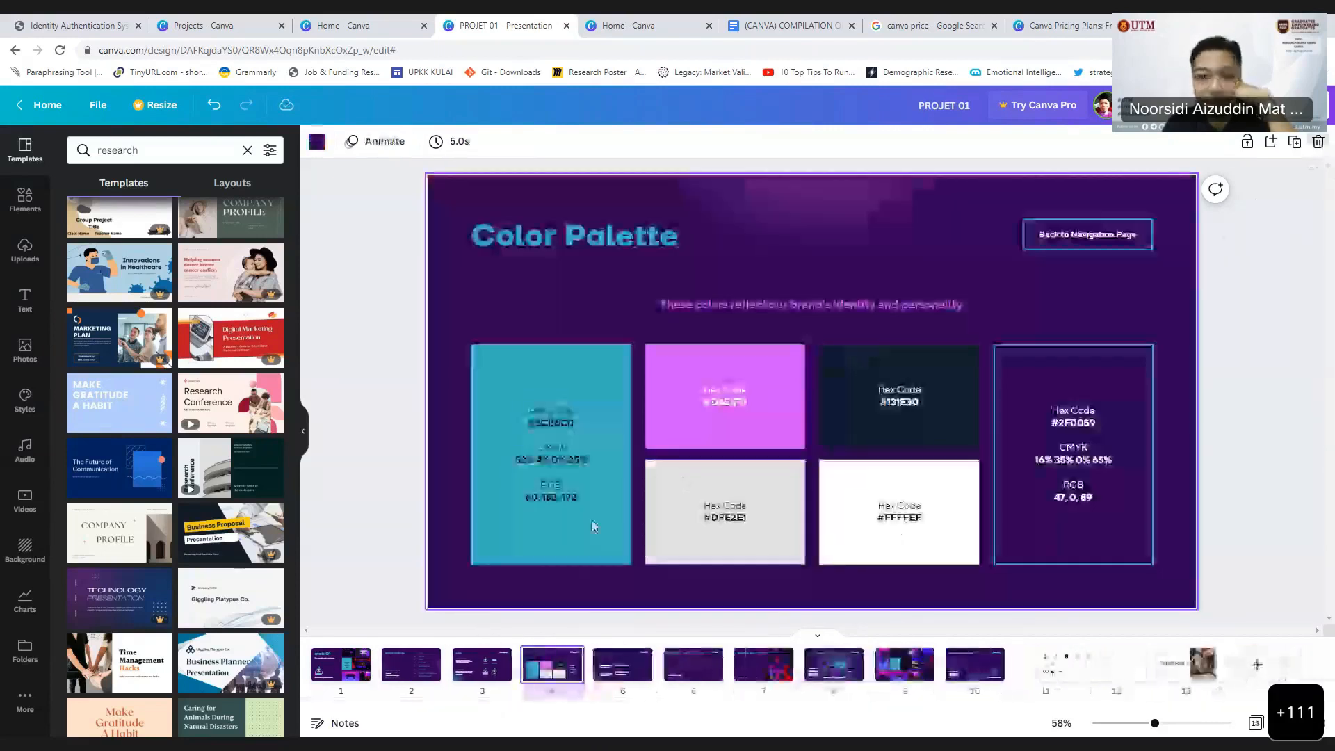
Step: Return to the cover page and select its title, the "Streams on Fridays, 6PM" text and the monitor photo in turn
left_click(354, 681)
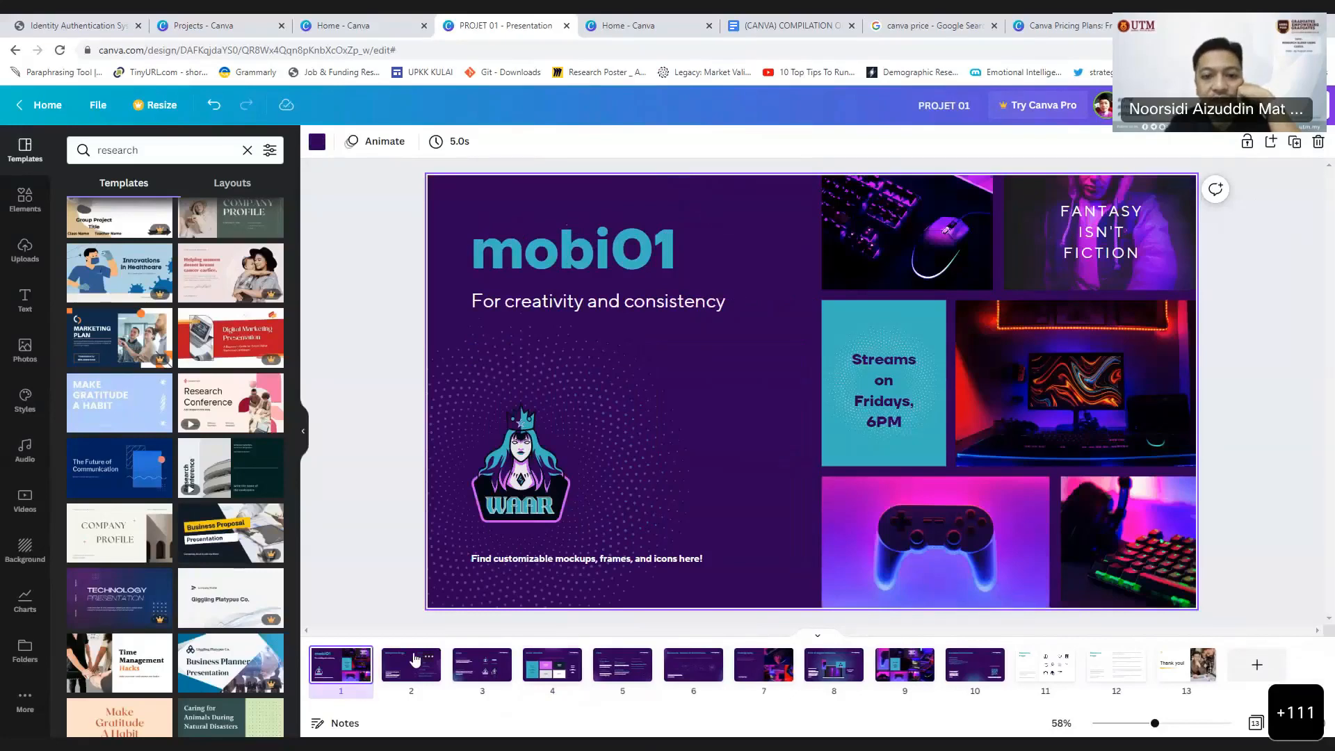
left_click(659, 248)
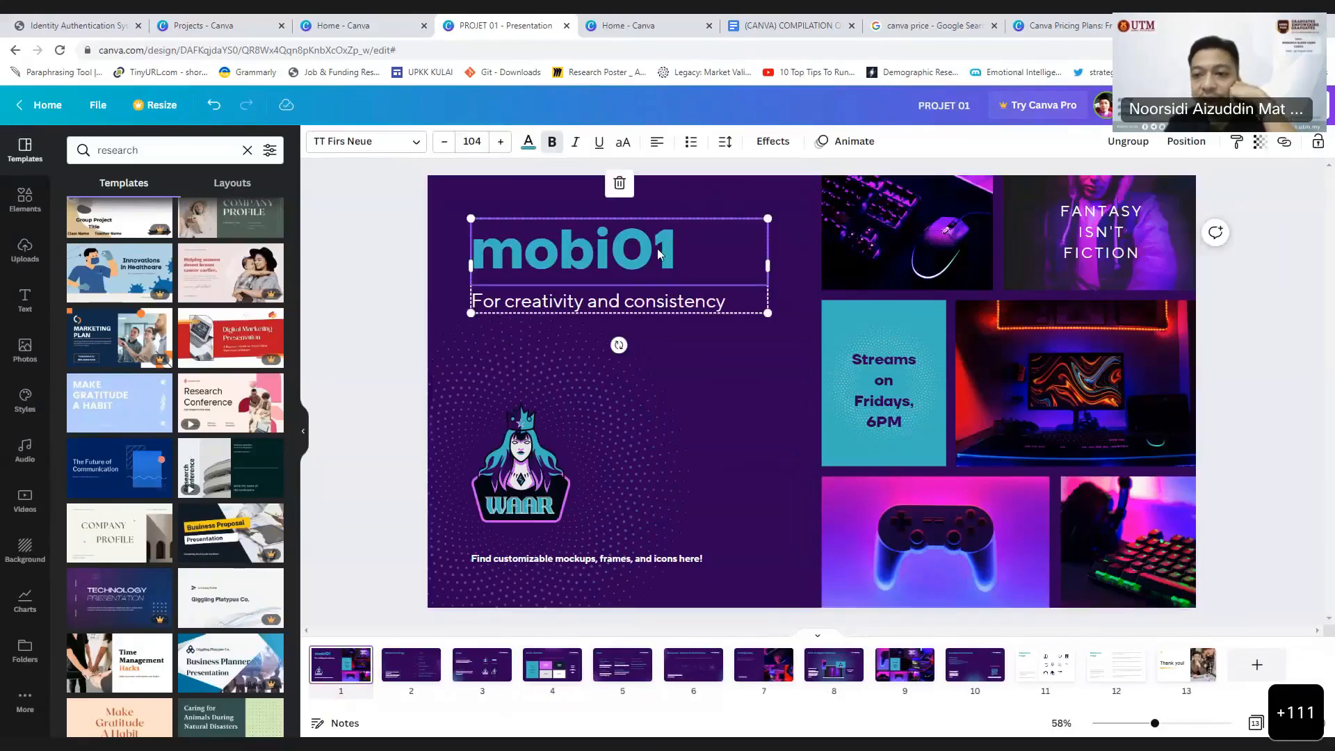
double_click(621, 262)
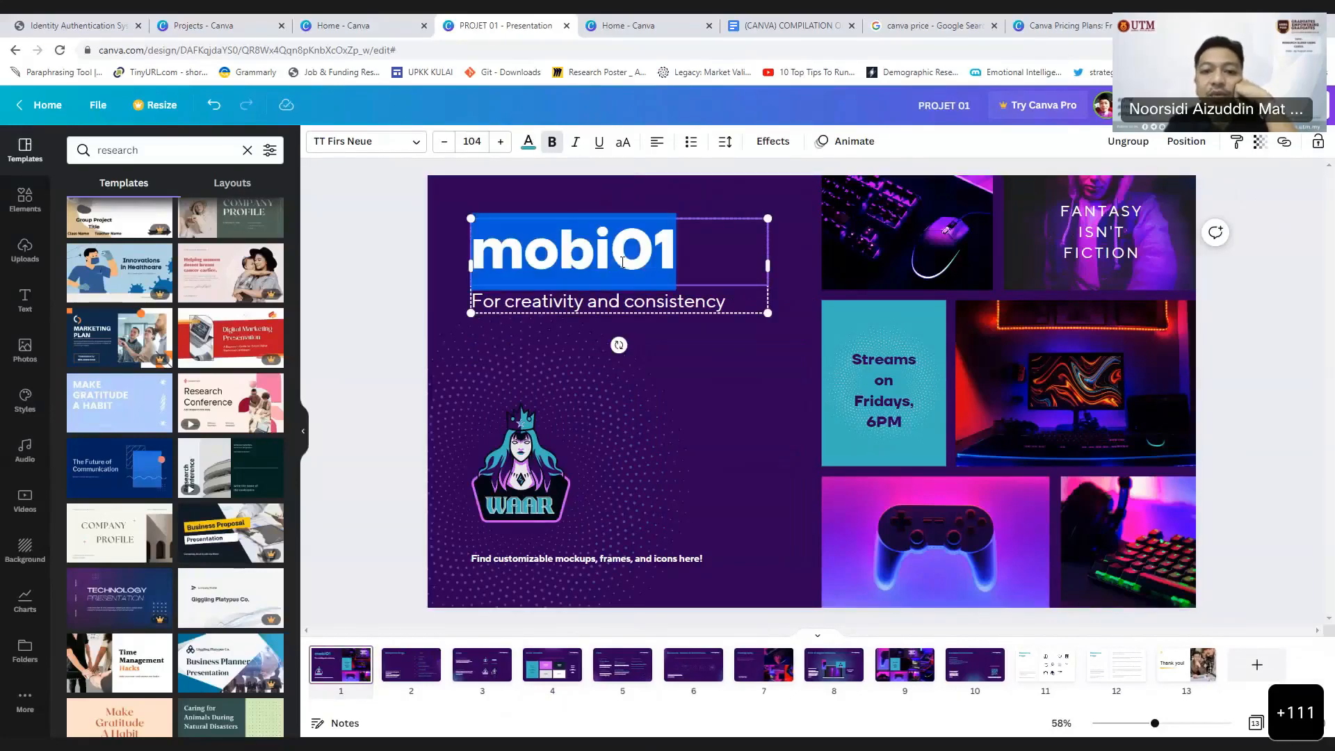
left_click(678, 256)
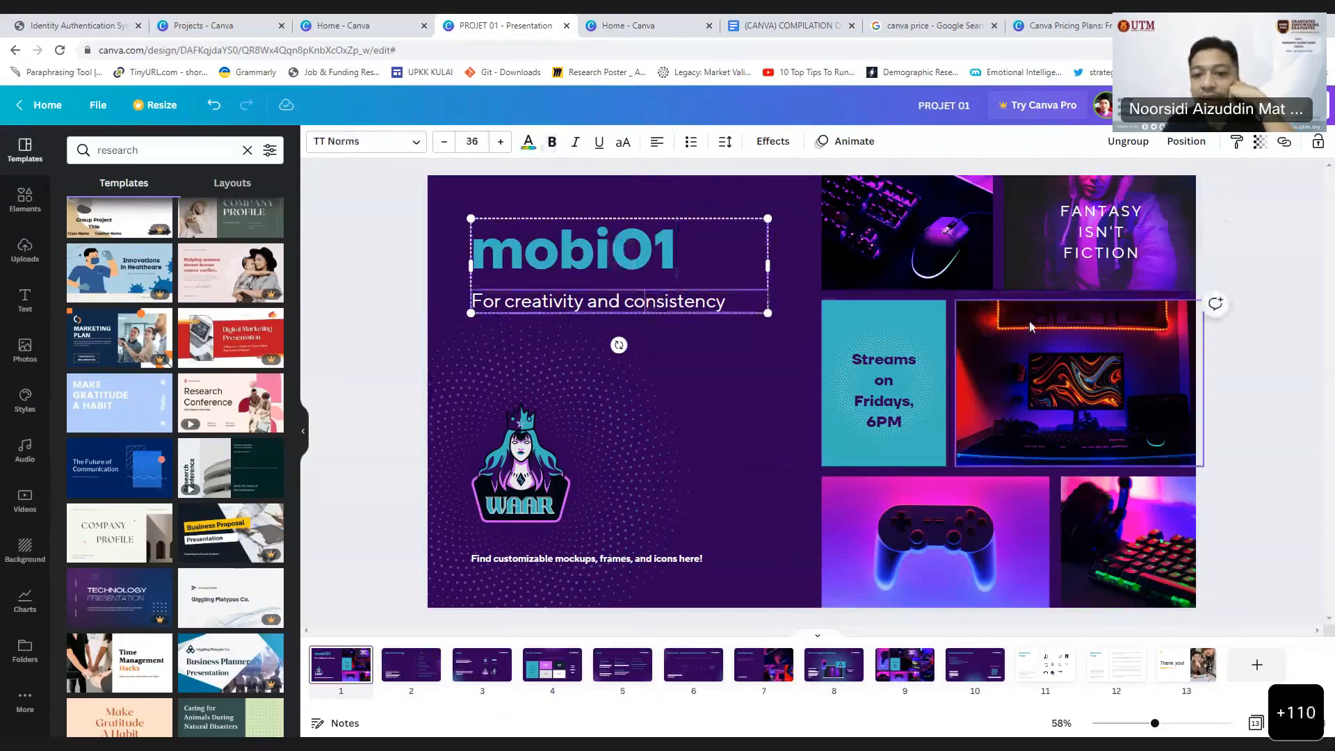
double_click(897, 389)
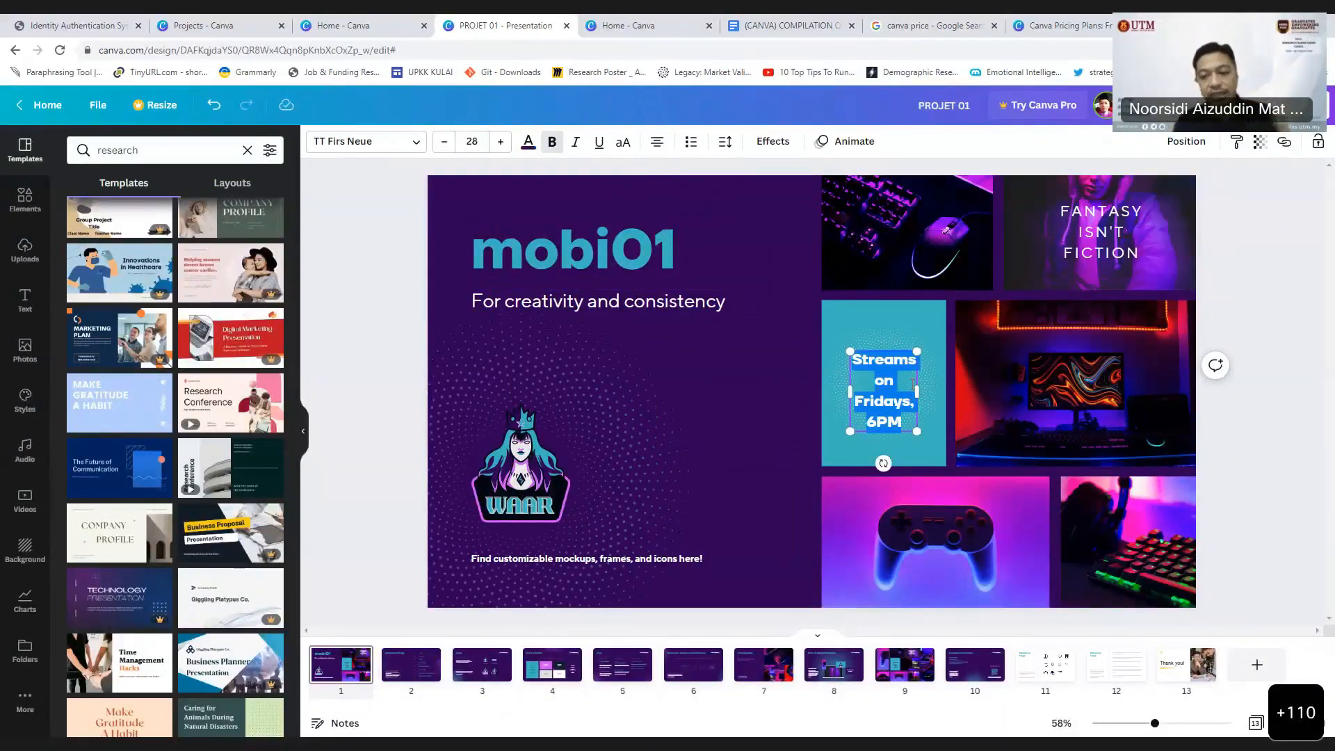
left_click(1071, 379)
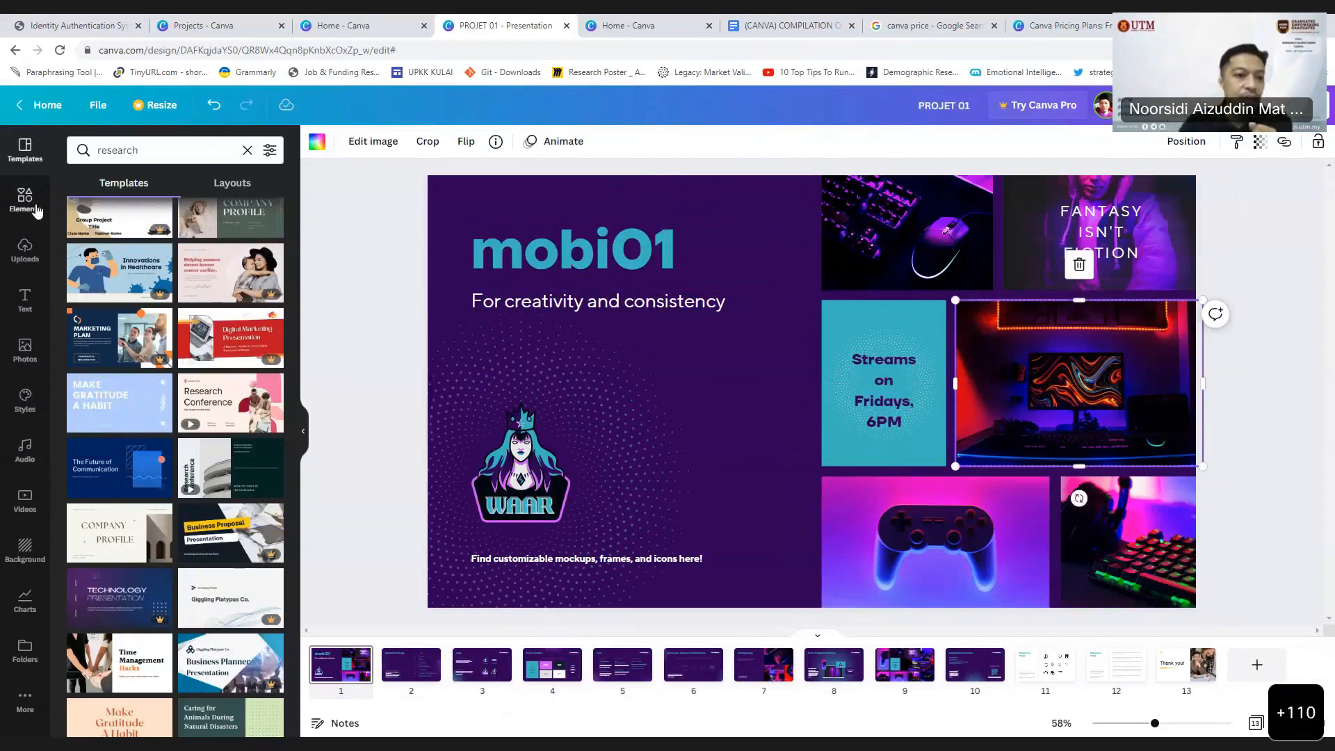
Step: Browse the available elements and search them for "mobile icon"
left_click(68, 151)
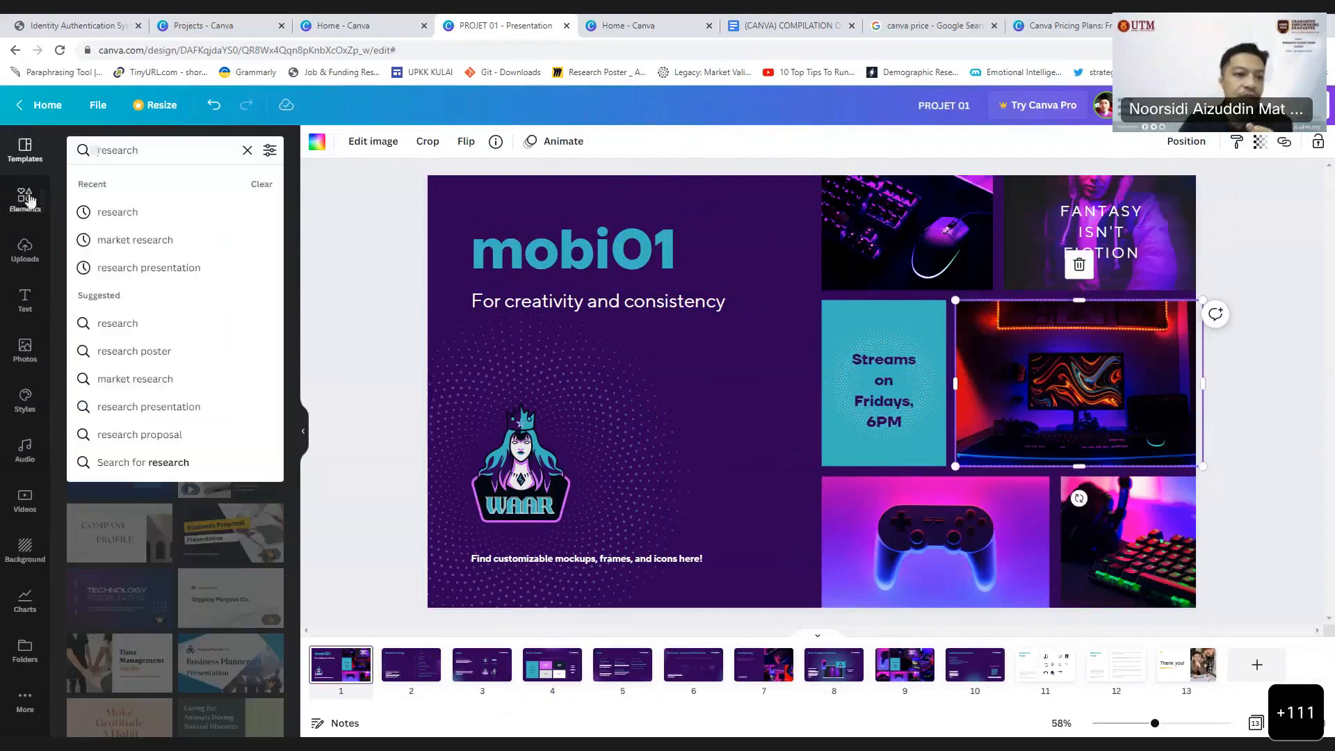
left_click(27, 345)
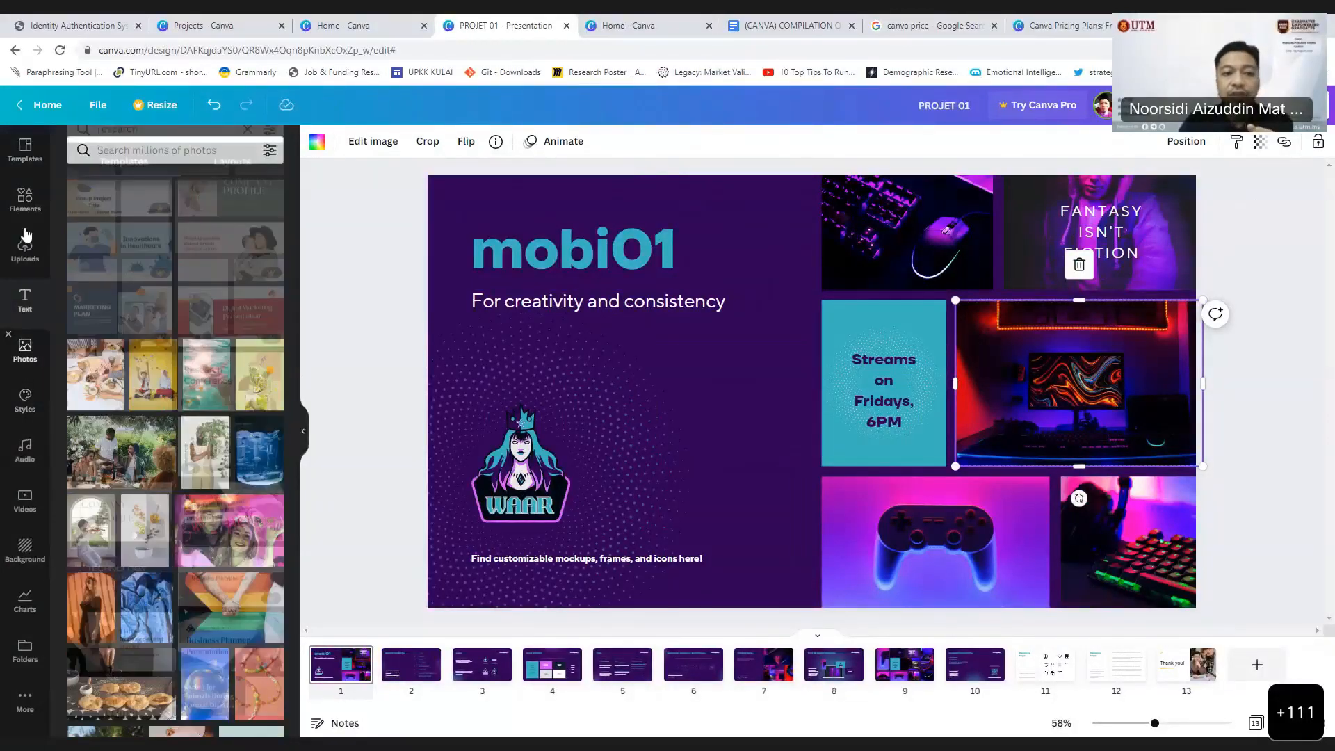
left_click(25, 201)
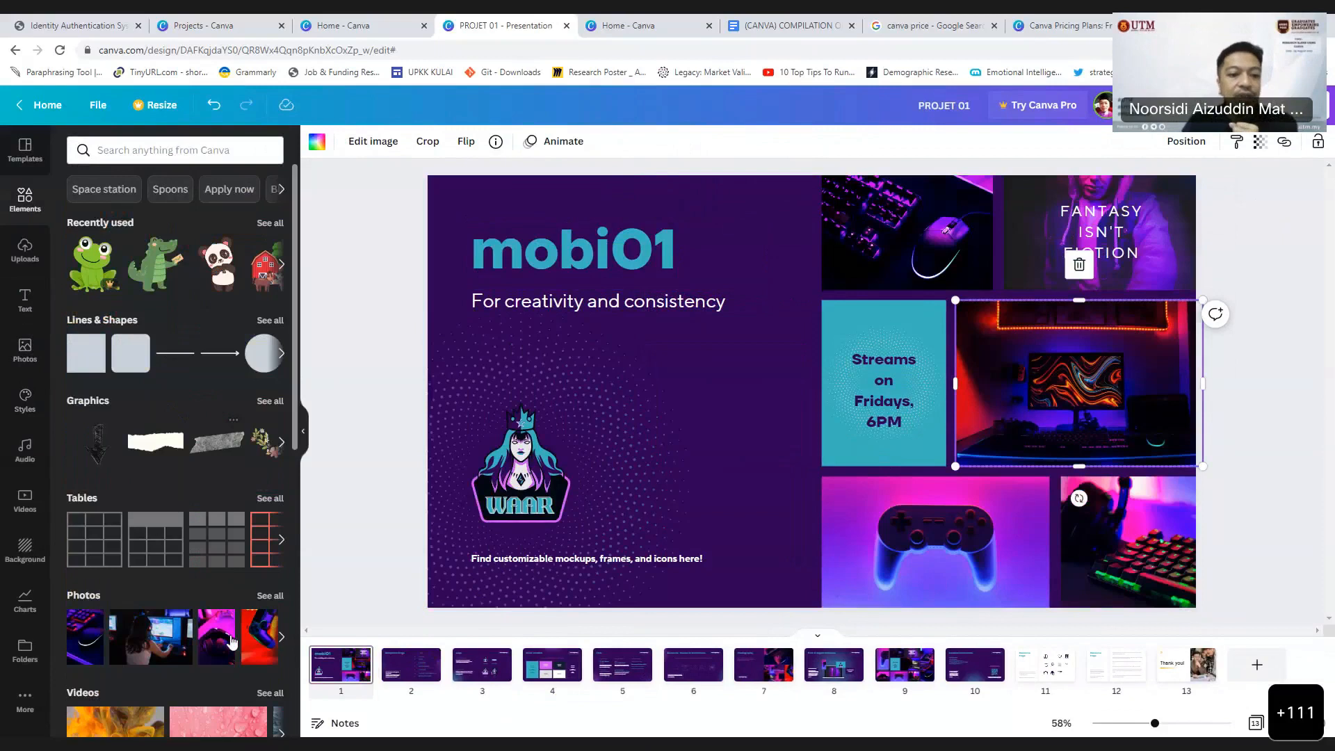
scroll(231, 641, "down", 3)
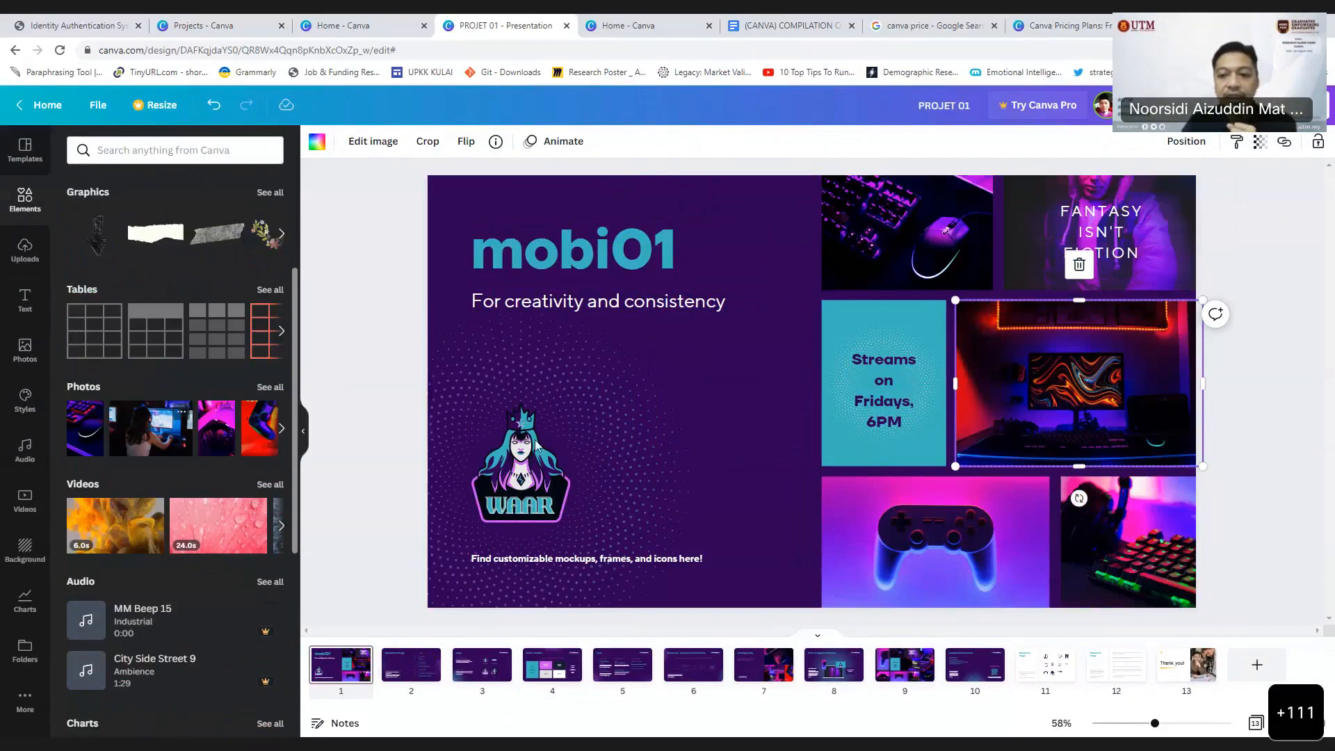
left_click(138, 162)
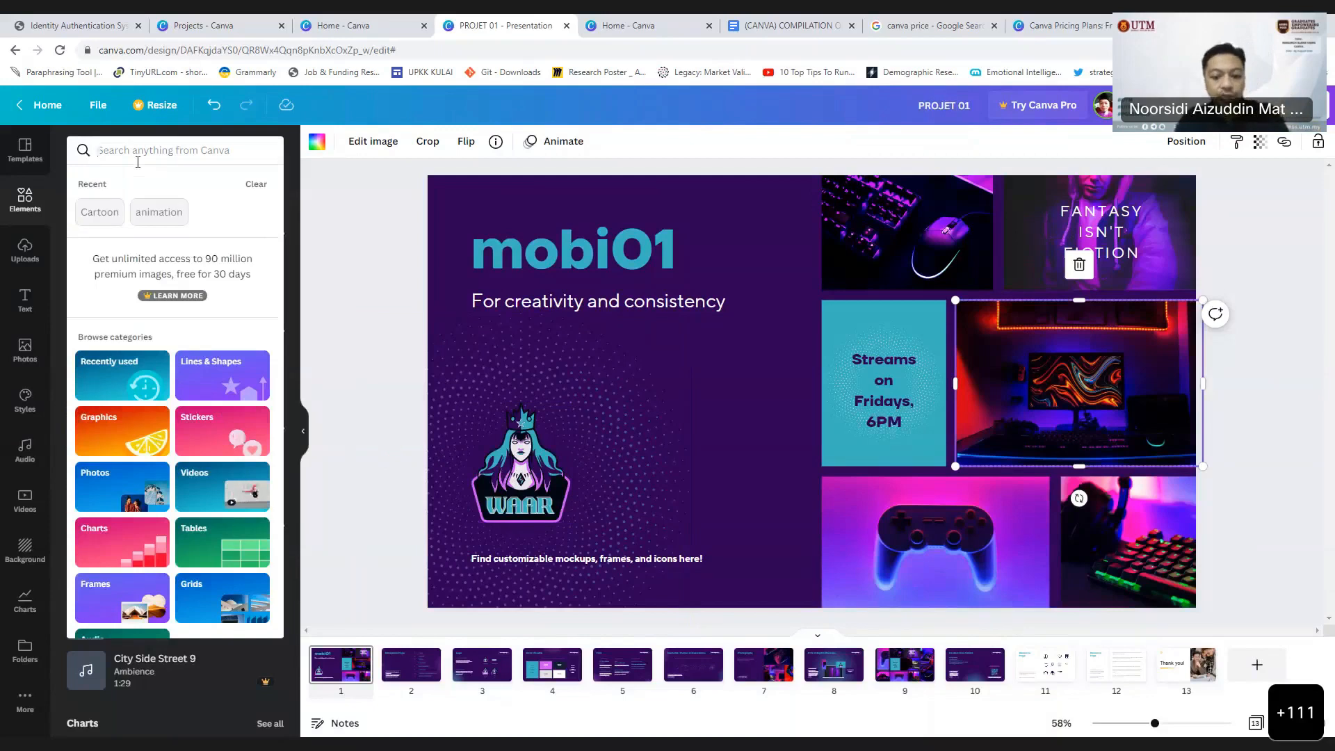
type("a")
key("BackSpace")
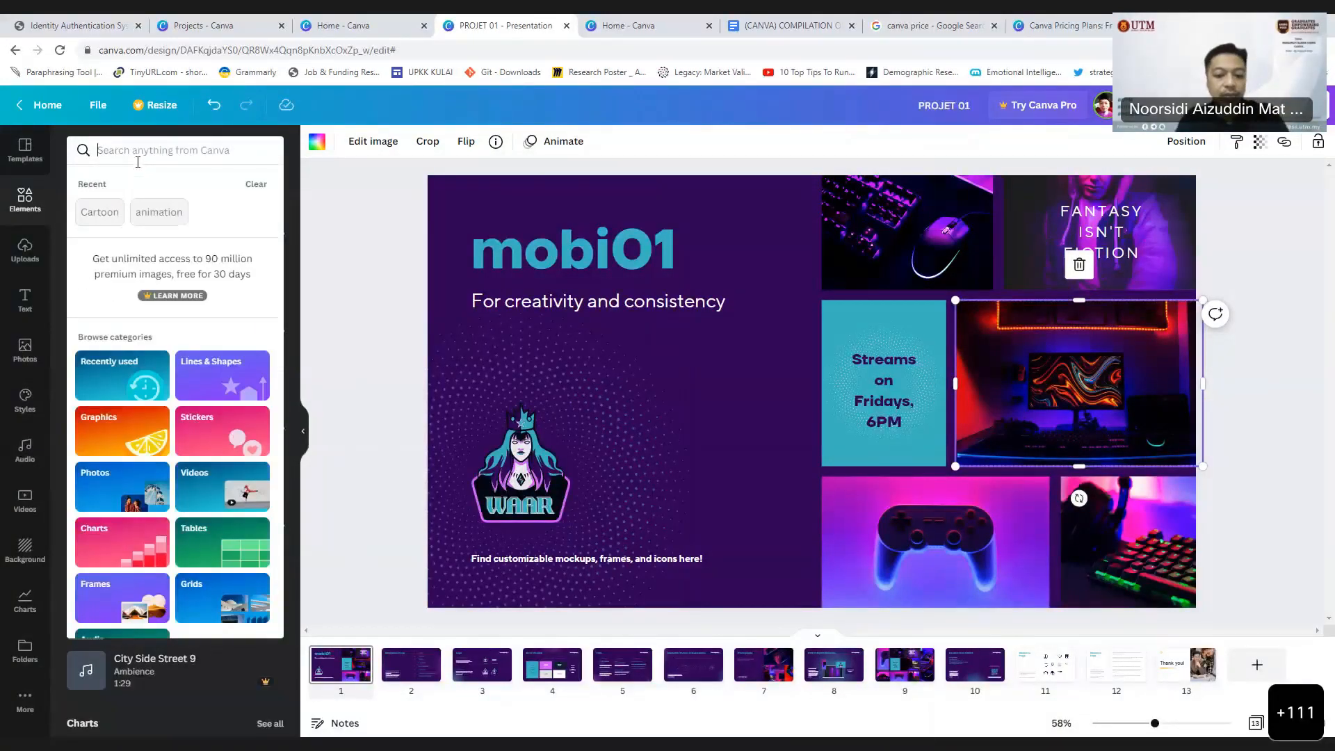
type("mobile icon")
key("Return")
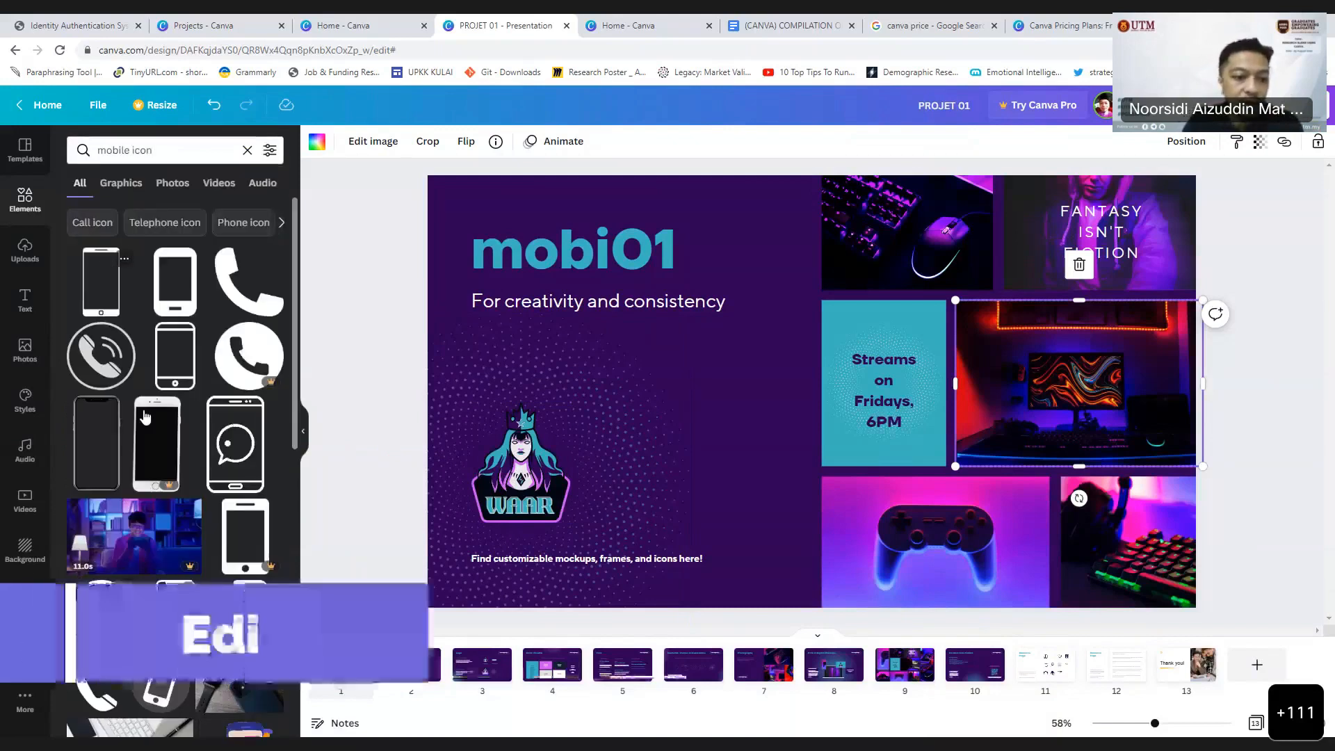
Step: Add the illustration of two people around a large phone, shrink it to about a third and place it beside the cover's footer text
scroll(201, 545, "down", 3)
left_click(242, 549)
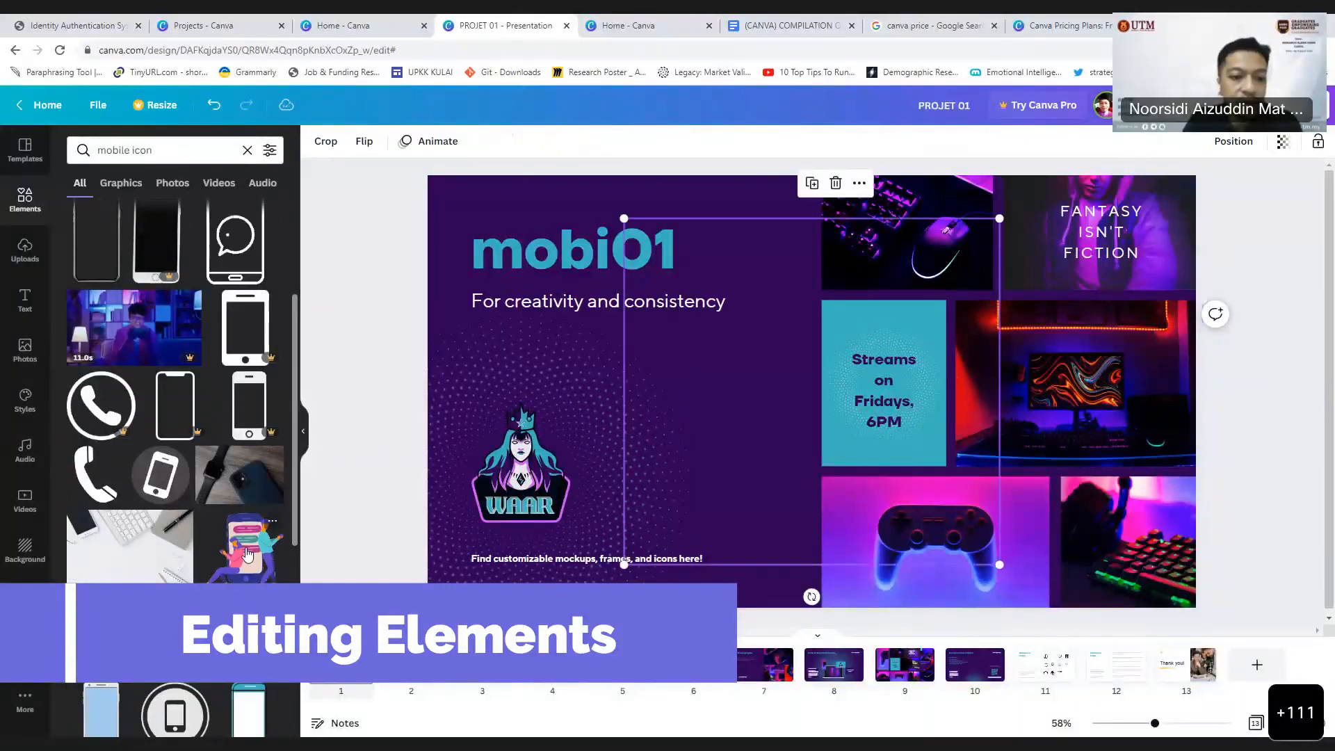
left_click_drag(890, 411, 1034, 405)
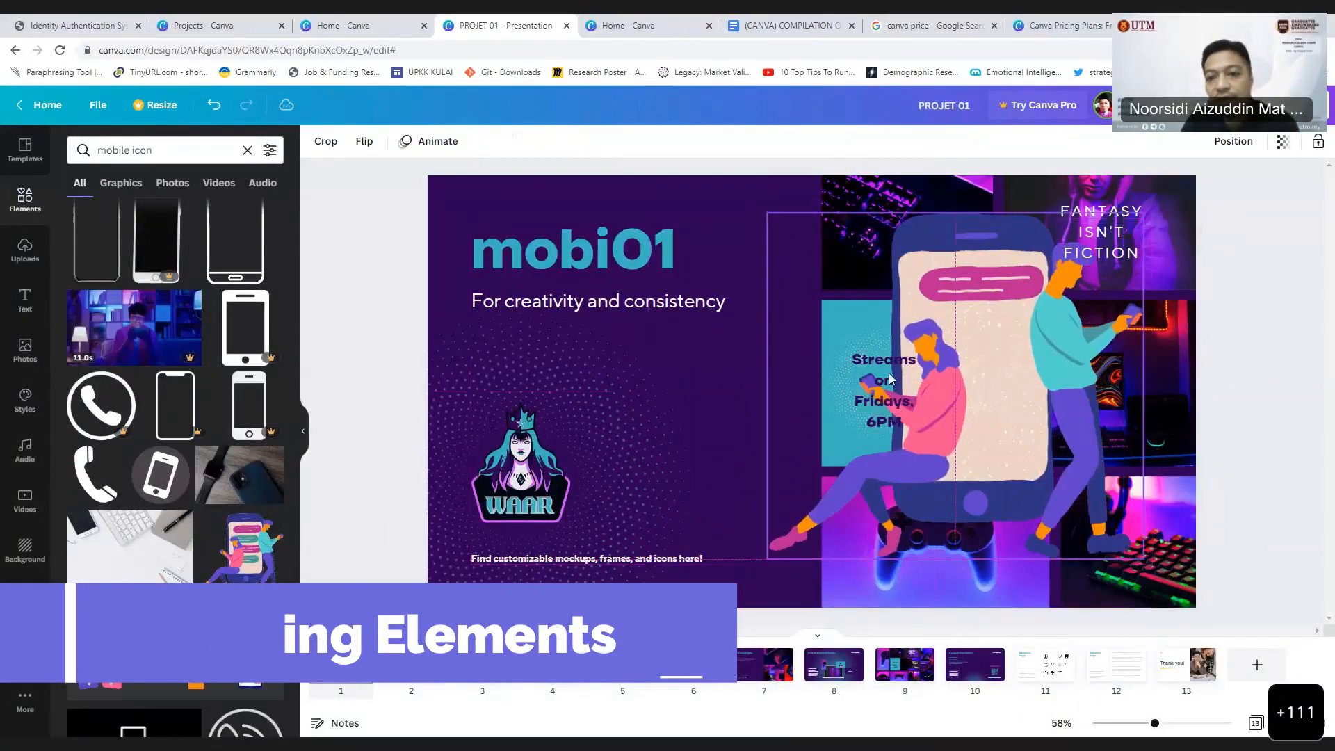
left_click_drag(768, 212, 1019, 445)
left_click_drag(1071, 496, 727, 547)
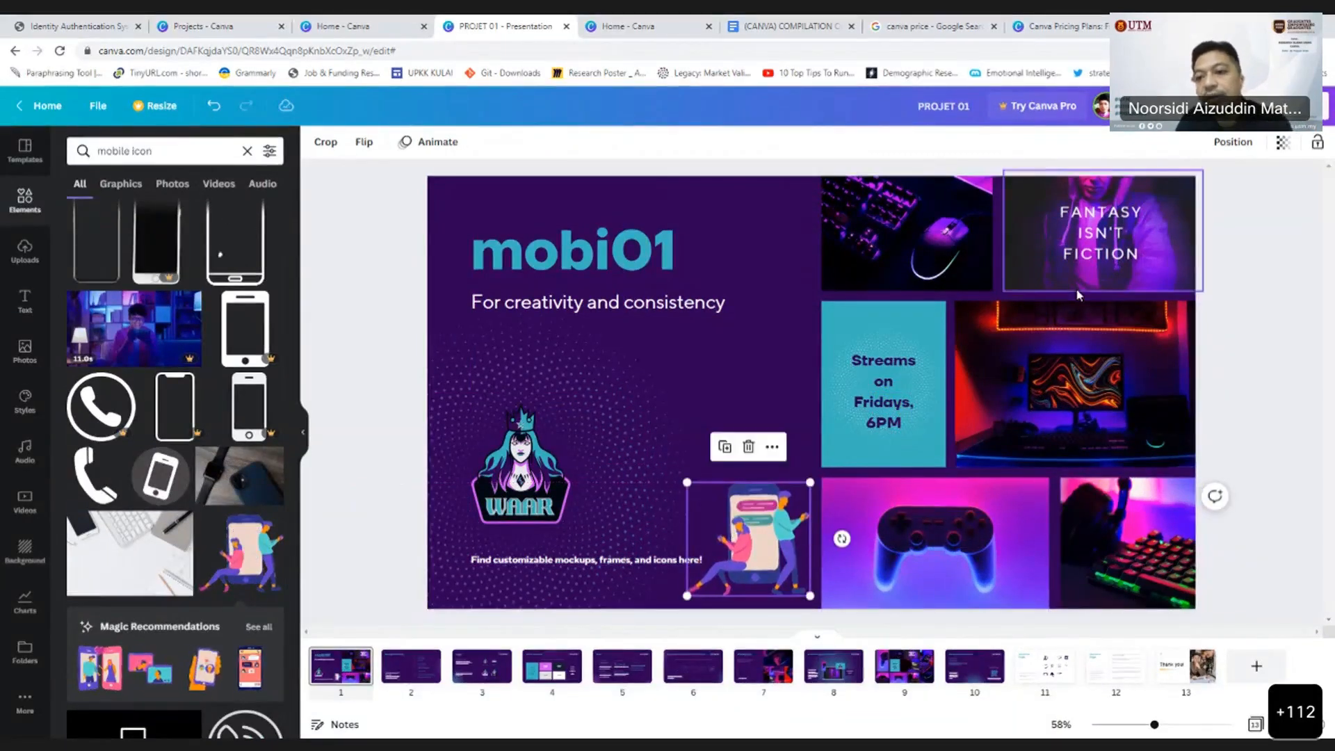
Step: Replace the keyboard photo in the cover's bottom-right corner with the phone illustration and delete the keyboard photo
left_click_drag(1089, 547, 731, 355)
left_click_drag(748, 539, 1127, 546)
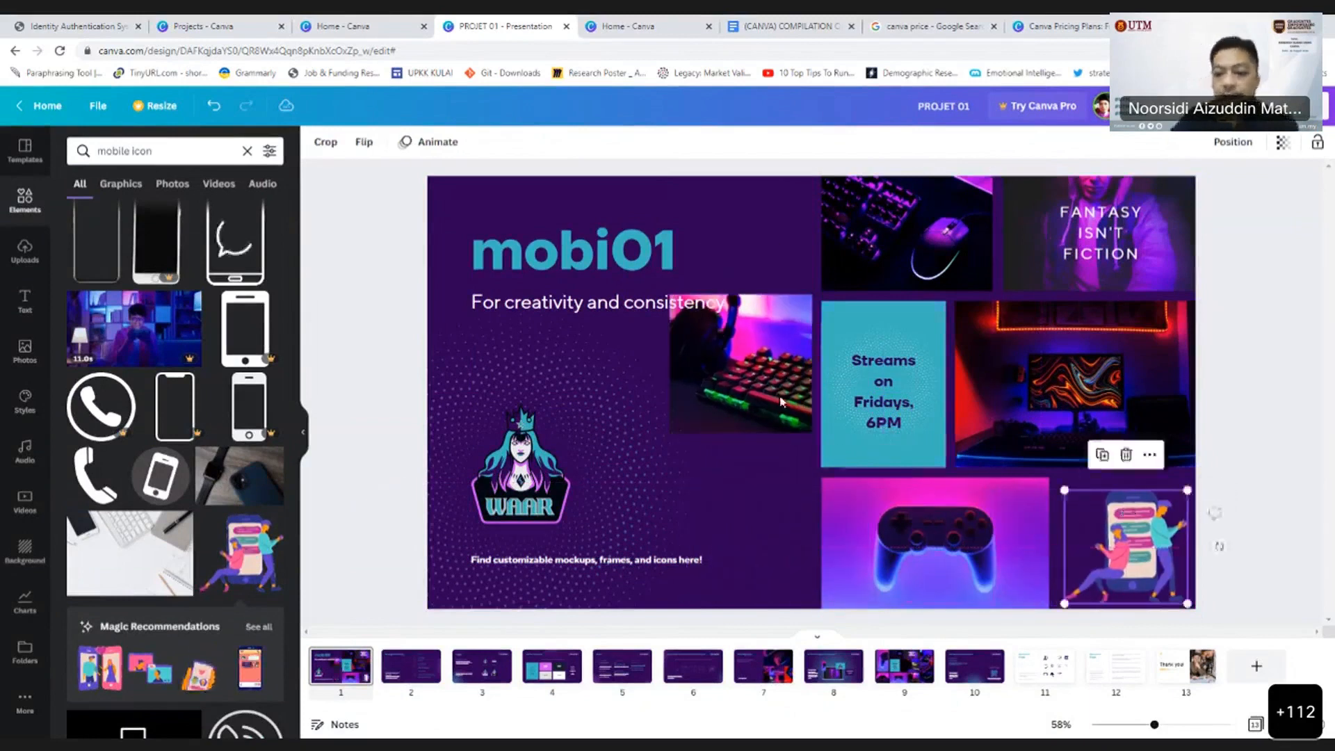
left_click(778, 393)
key("Delete")
key("Delete")
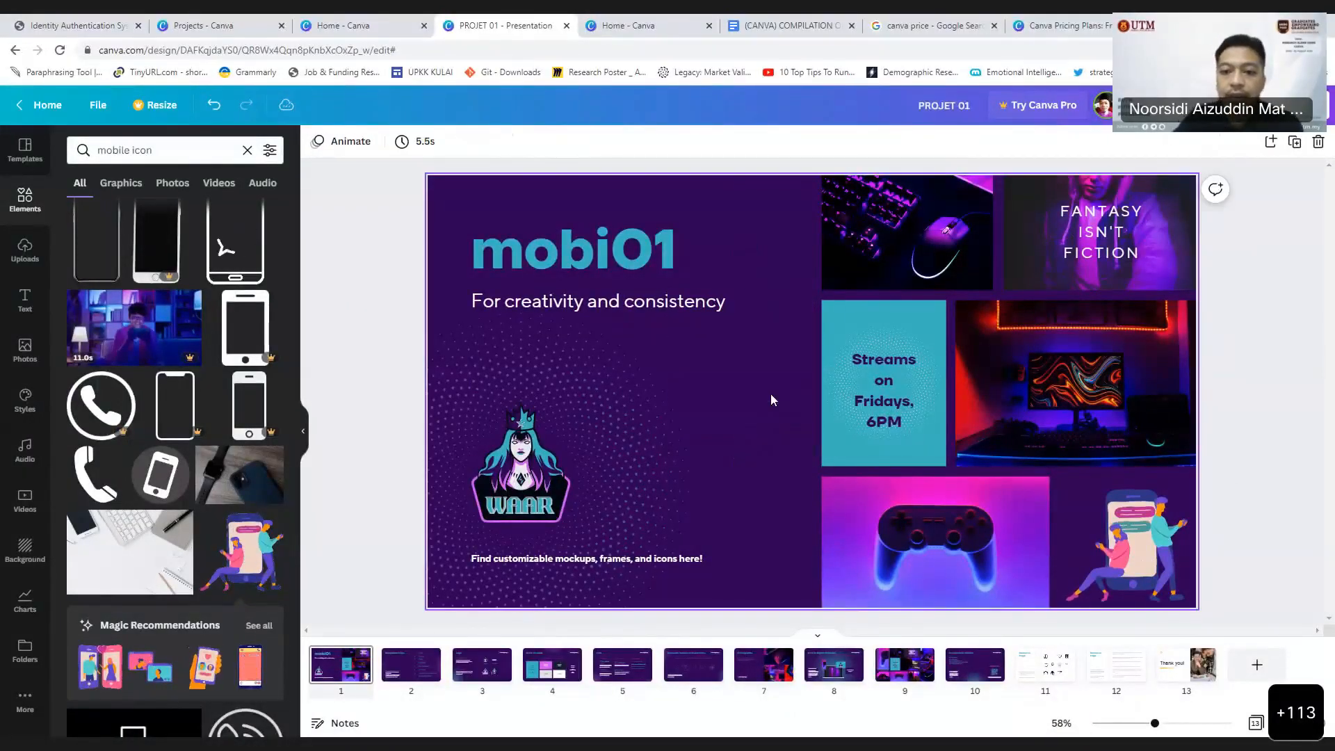
left_click_drag(1145, 537, 1144, 538)
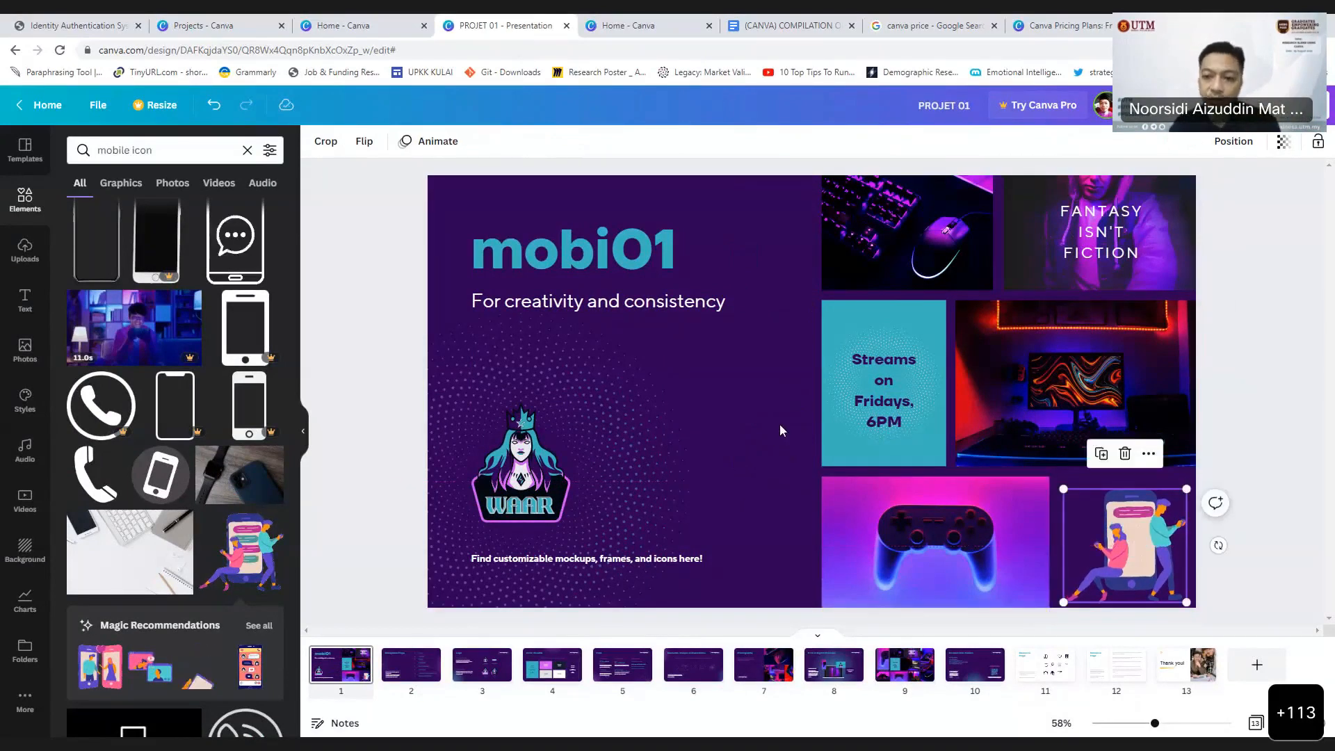
key("ctrl+z")
Step: Select the game controller photo and search the elements for "smart mockup"
left_click(738, 445)
left_click(892, 527)
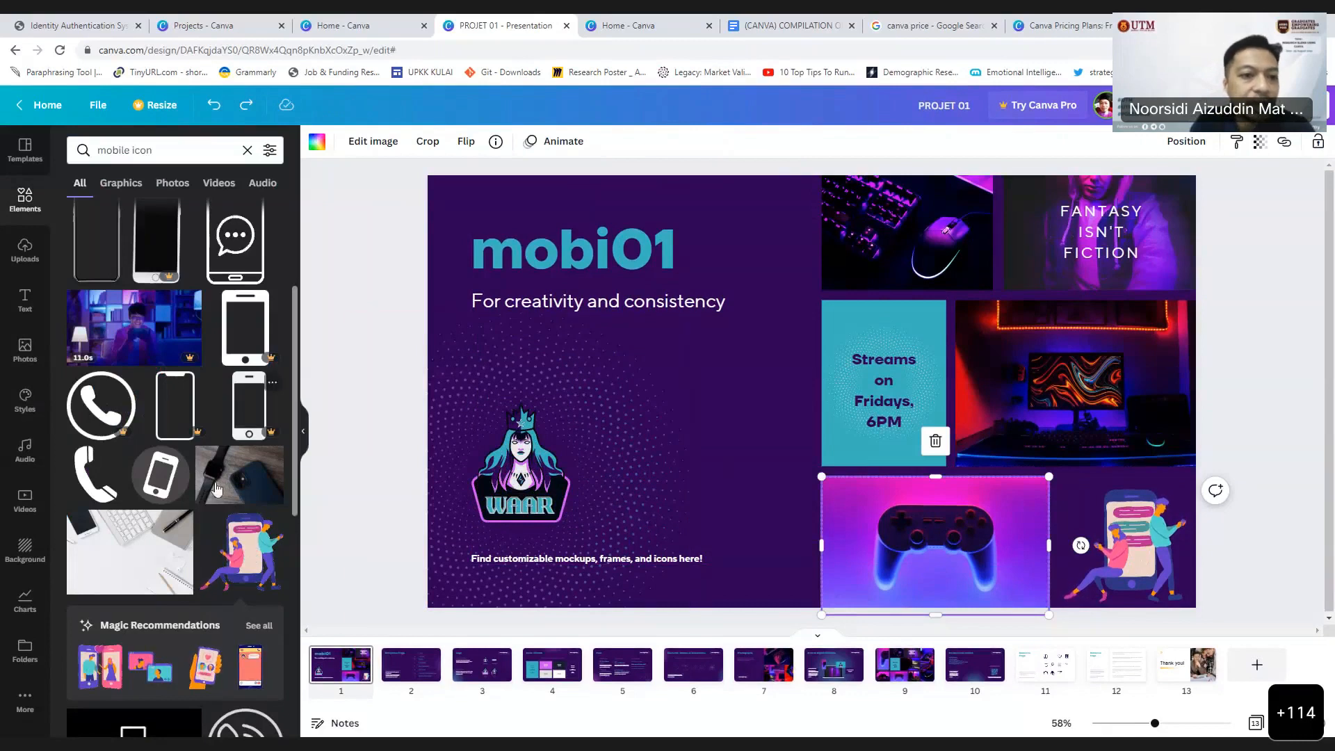
scroll(216, 489, "up", 3)
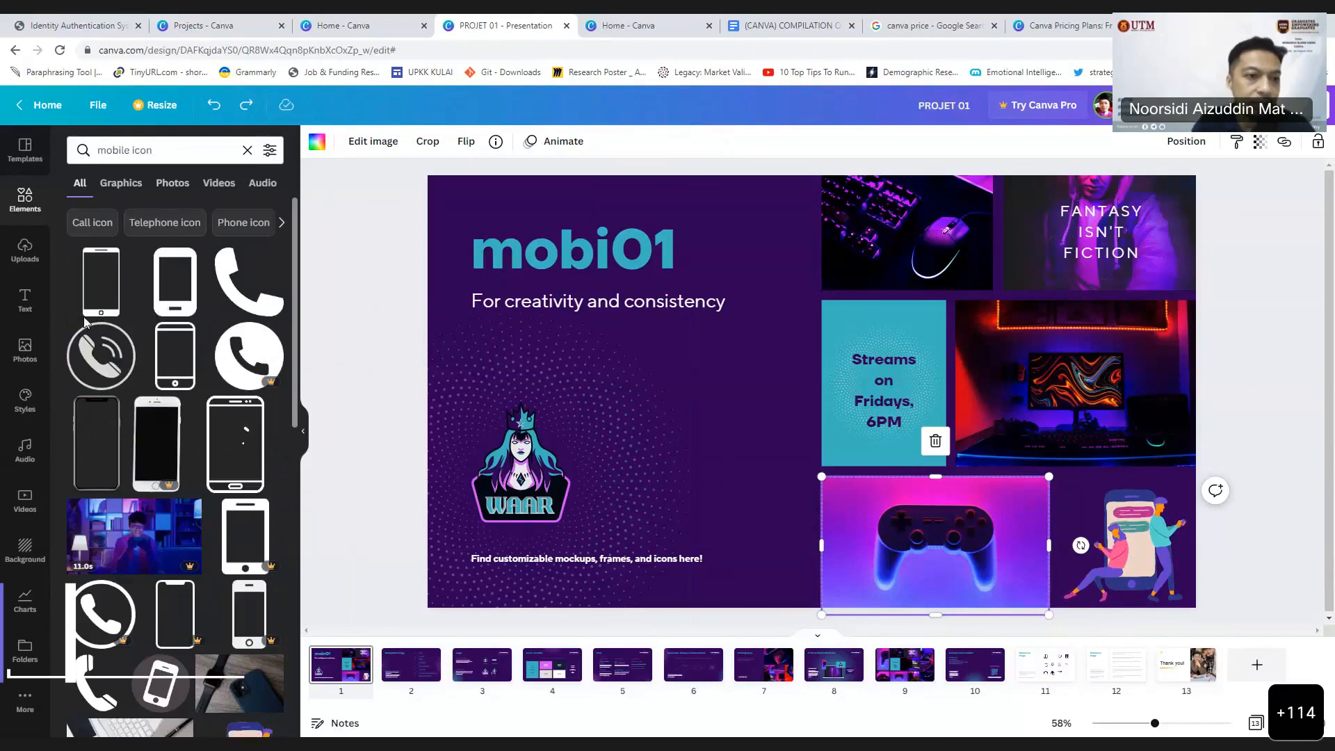
left_click(99, 150)
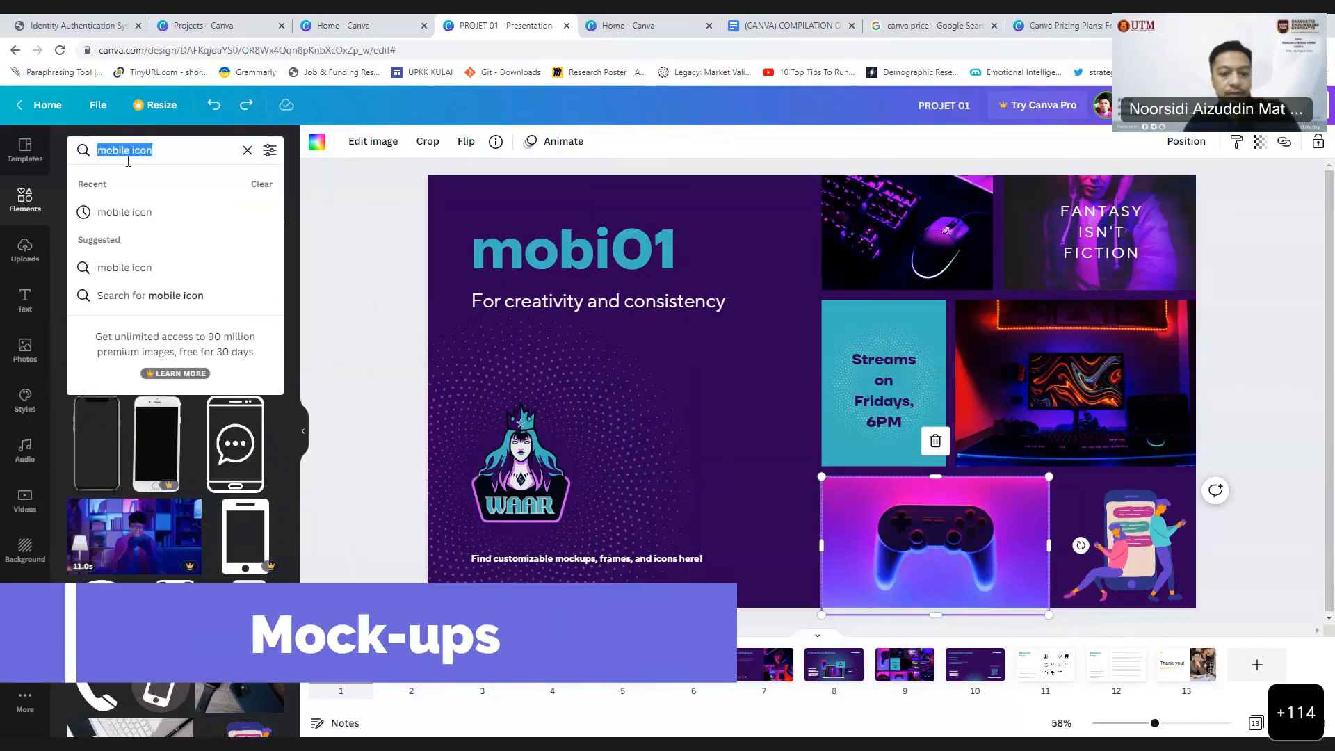
type("smart")
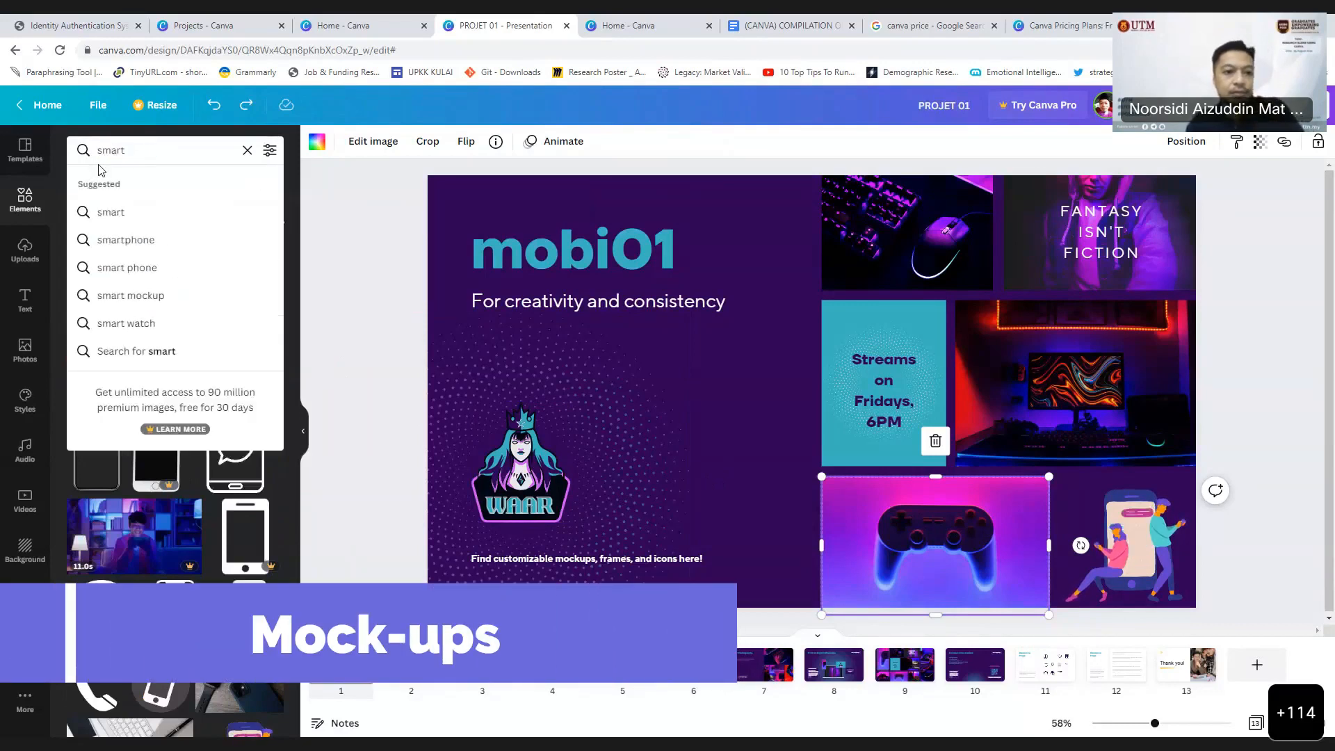
left_click(155, 293)
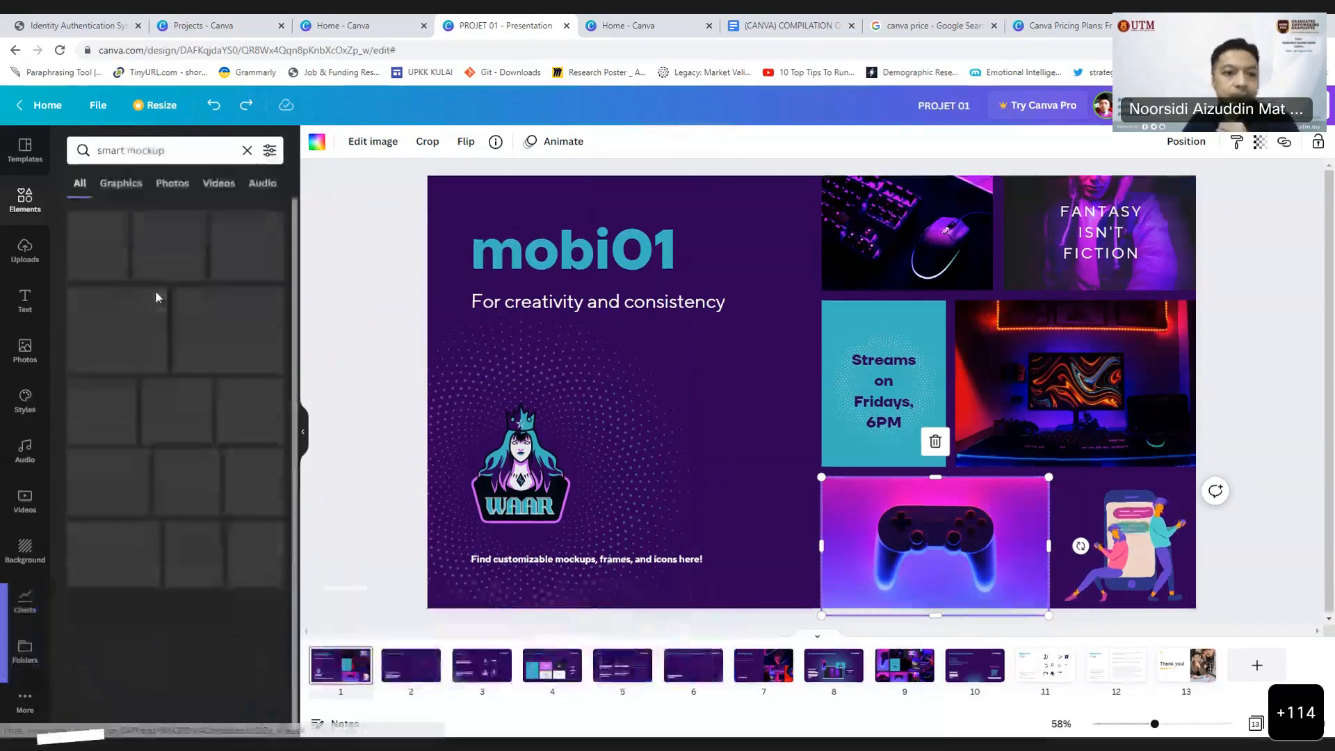
Step: Edit the game controller photo with Smartmockups and try the Phone 10 mockup on it
left_click(360, 141)
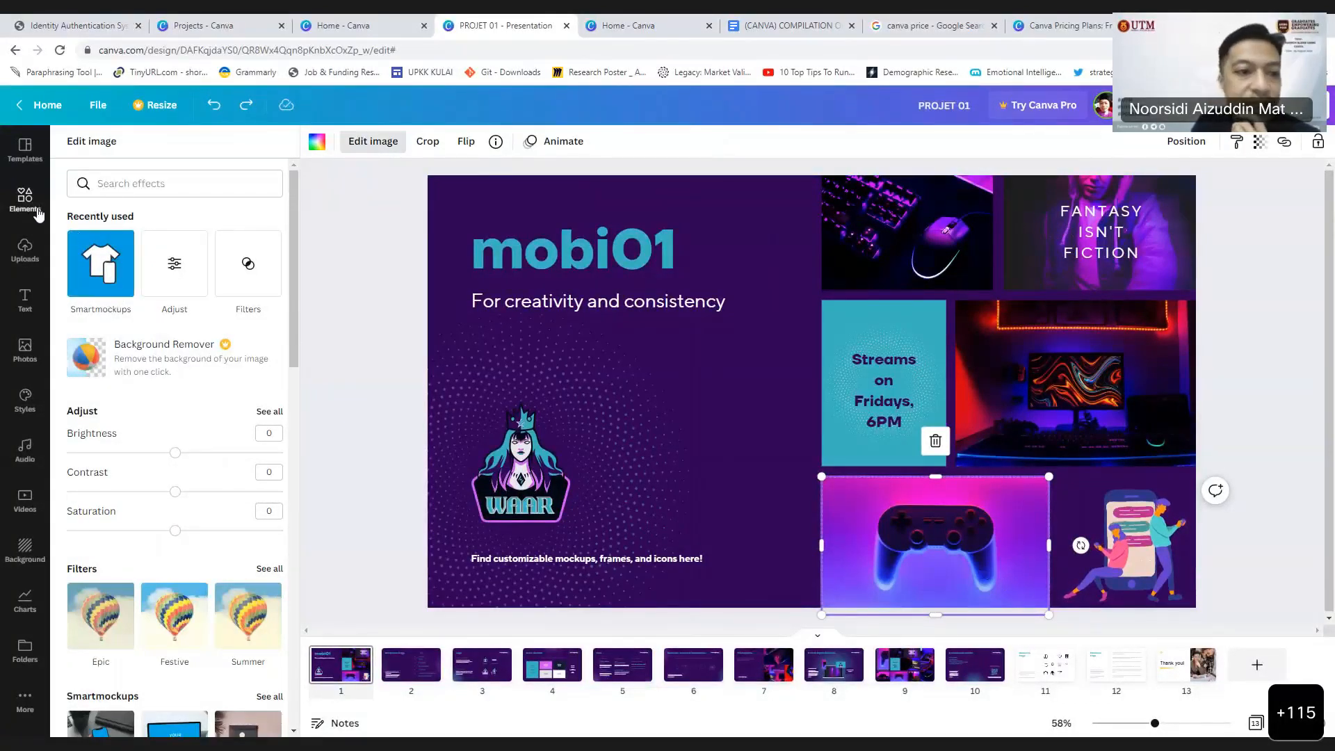
left_click(96, 271)
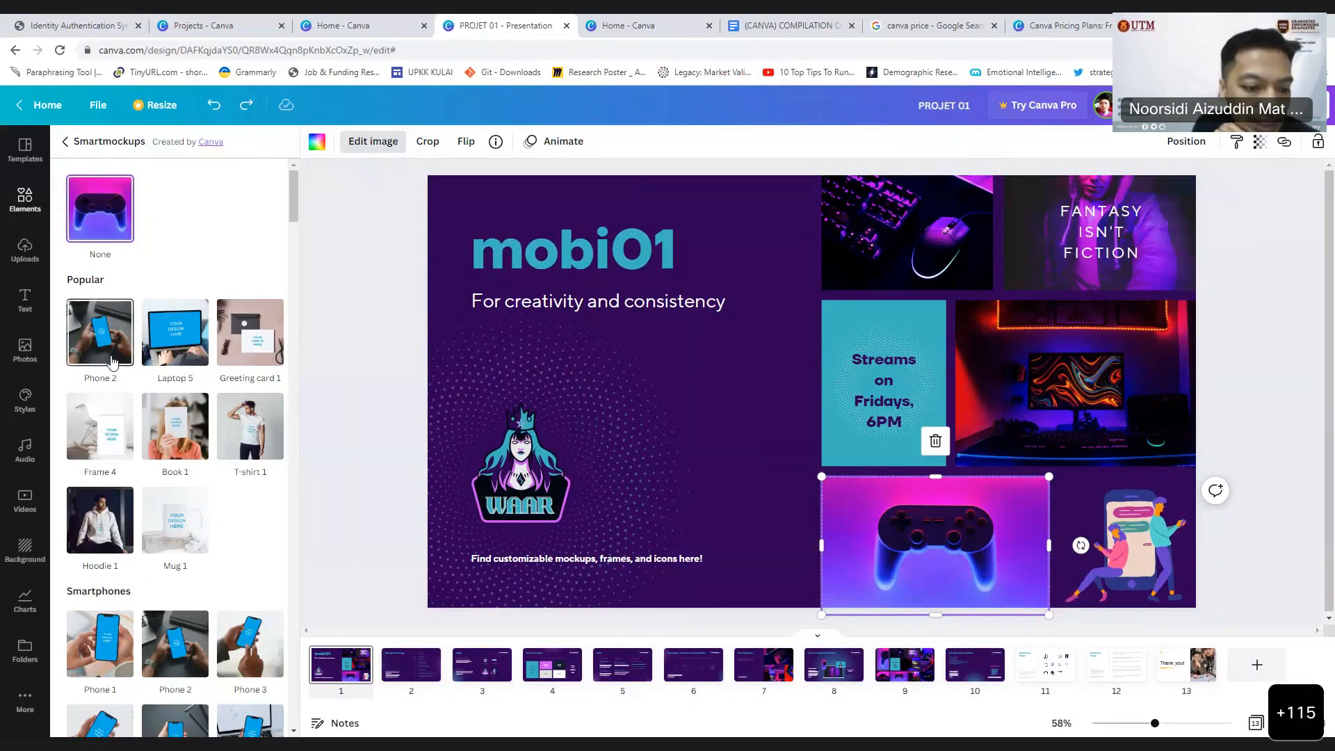
scroll(136, 525, "down", 4)
scroll(135, 526, "down", 4)
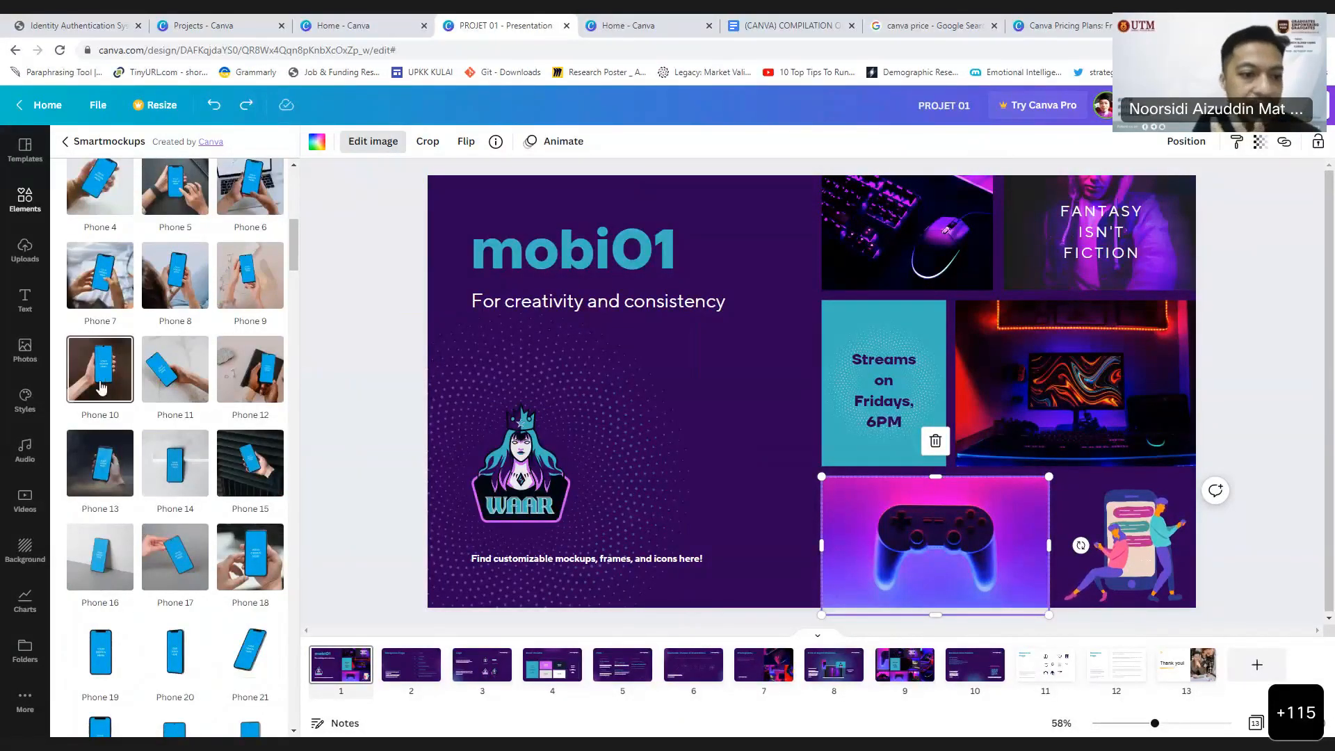
left_click_drag(101, 388, 983, 562)
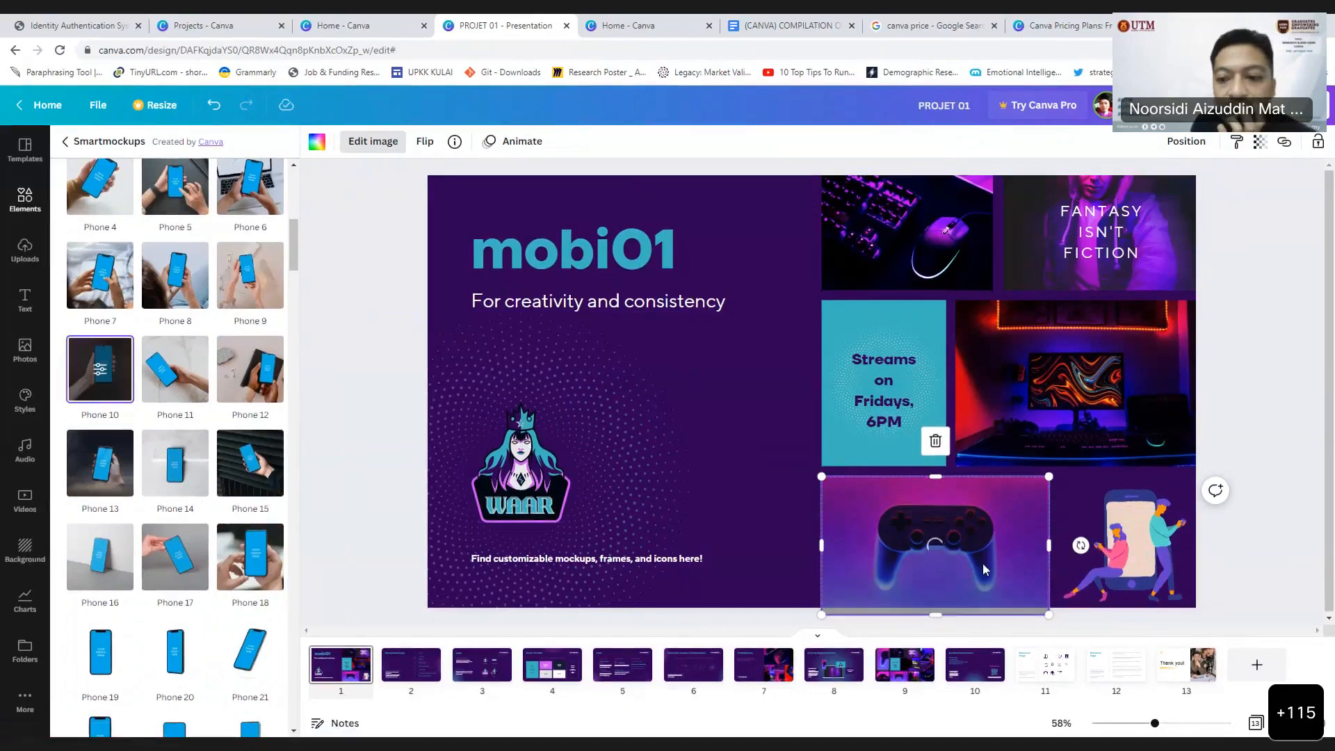
left_click(102, 385)
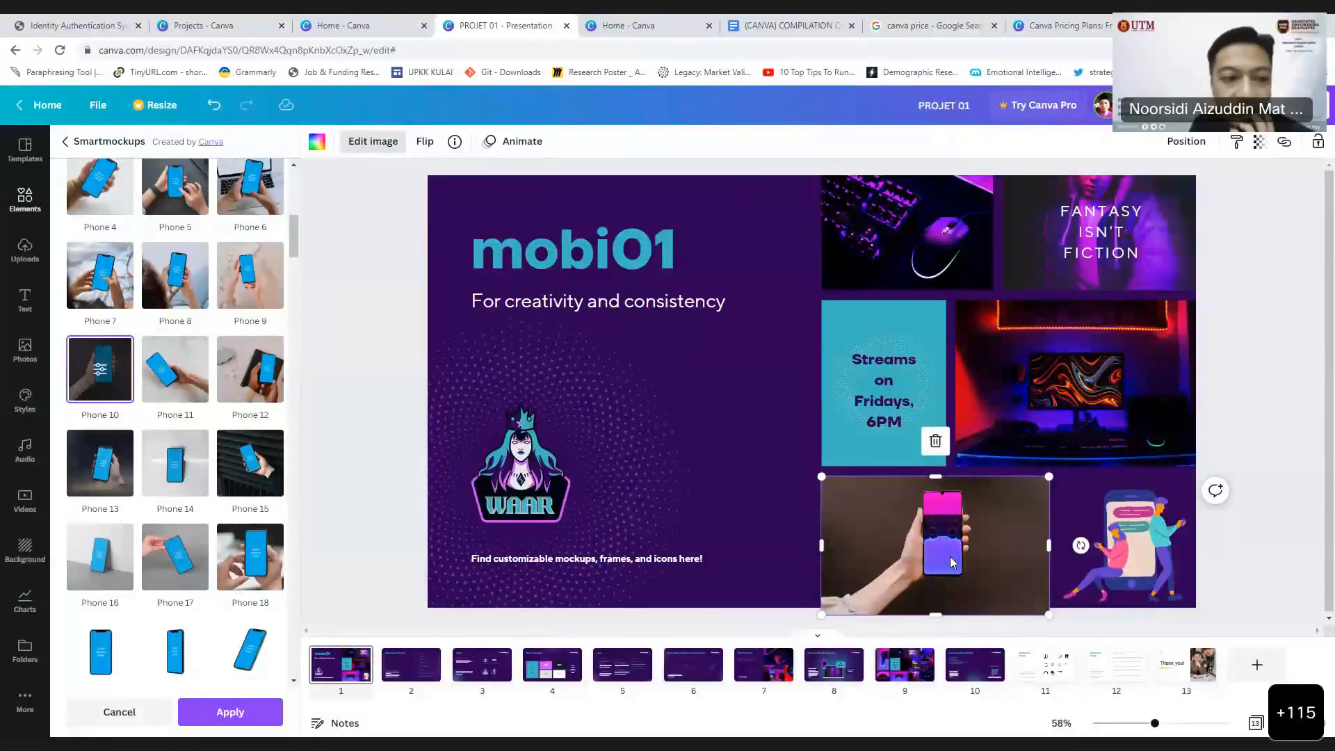
Step: Change the controller photo's mockup to Laptop 5 and finish by selecting the cover's title
scroll(109, 429, "down", 8)
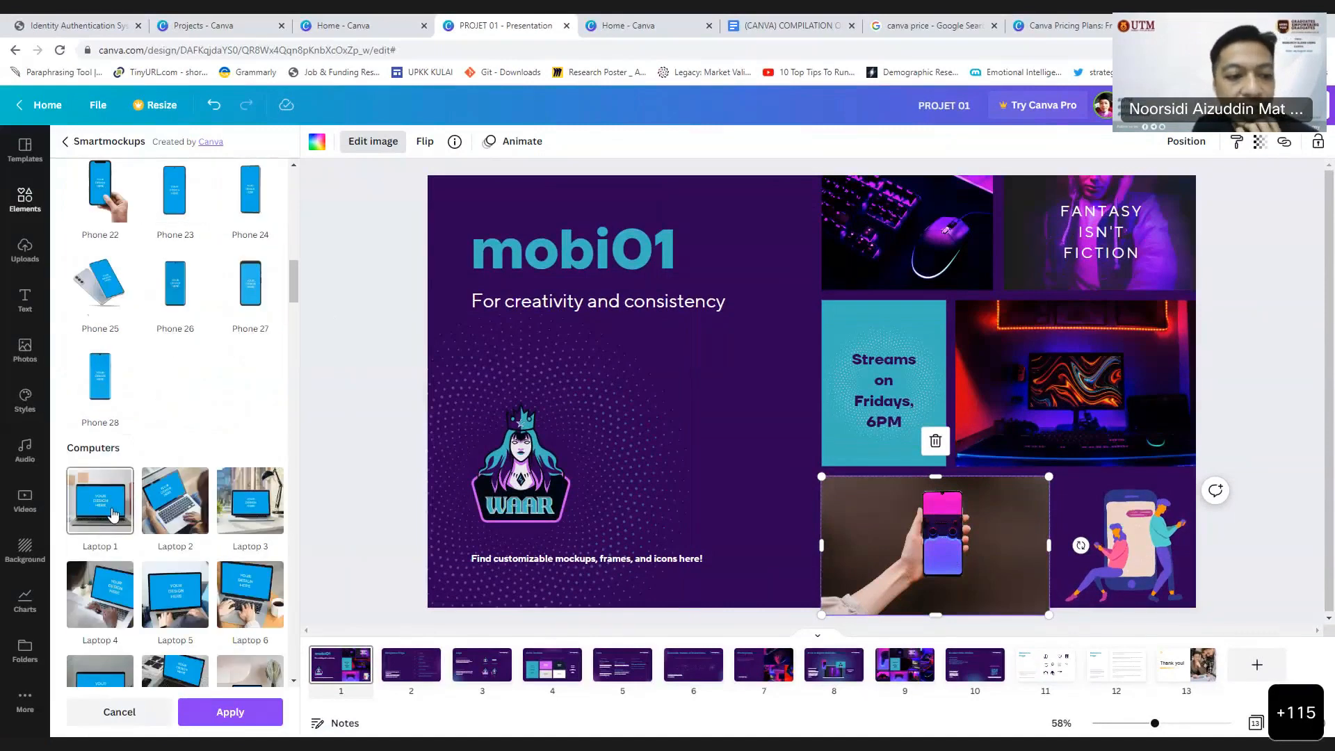
scroll(112, 514, "down", 2)
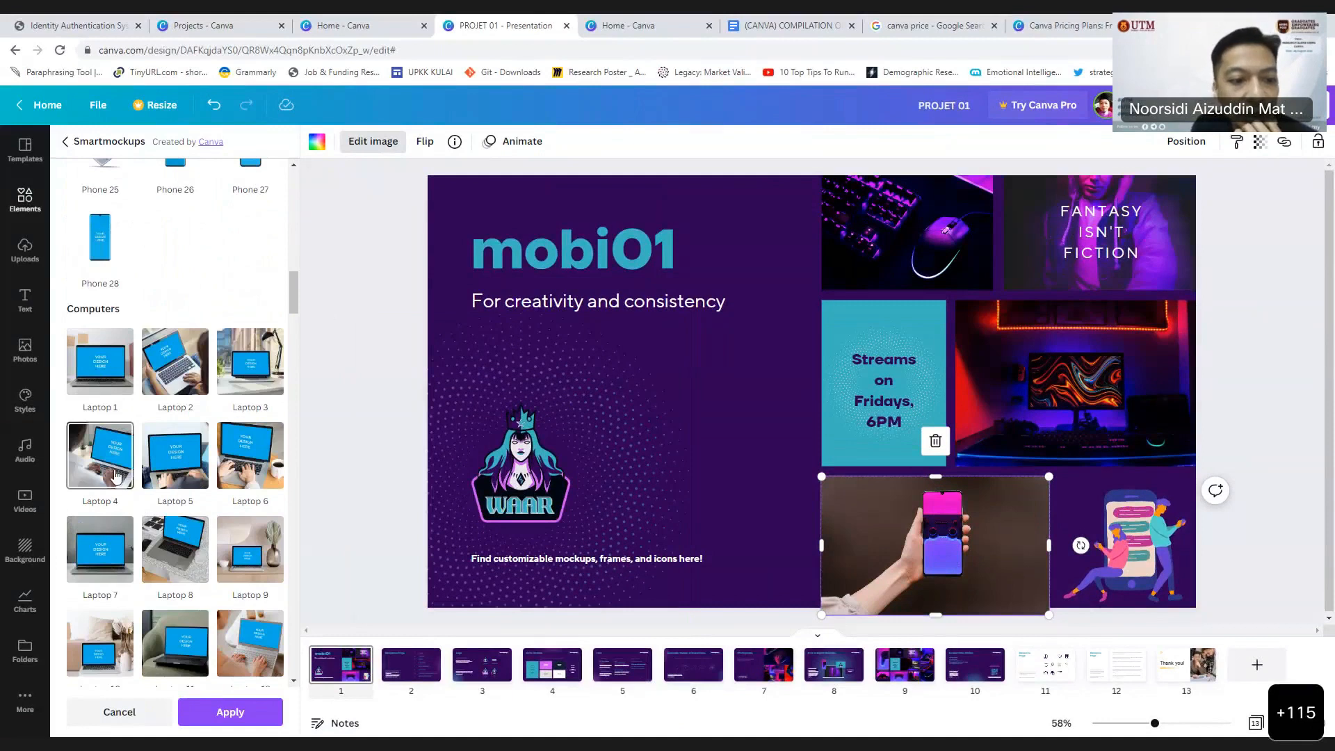
left_click(182, 465)
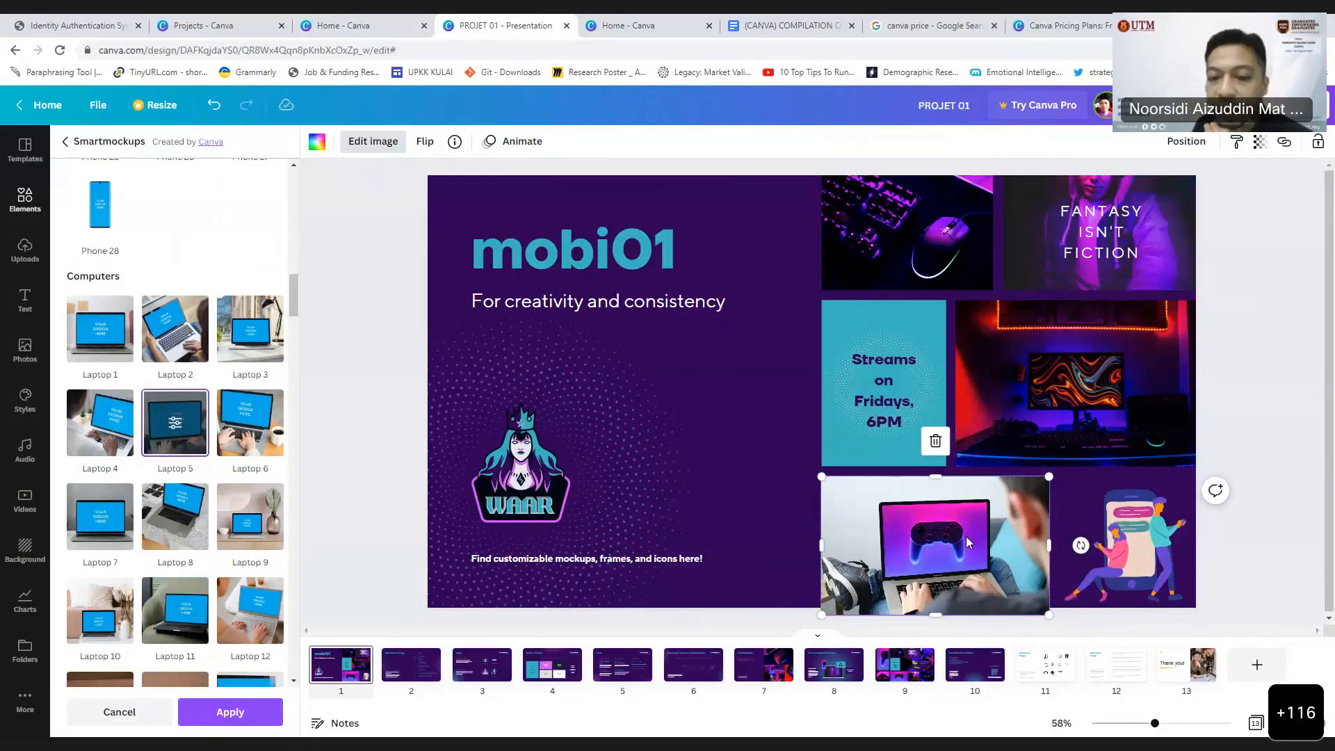
left_click(587, 281)
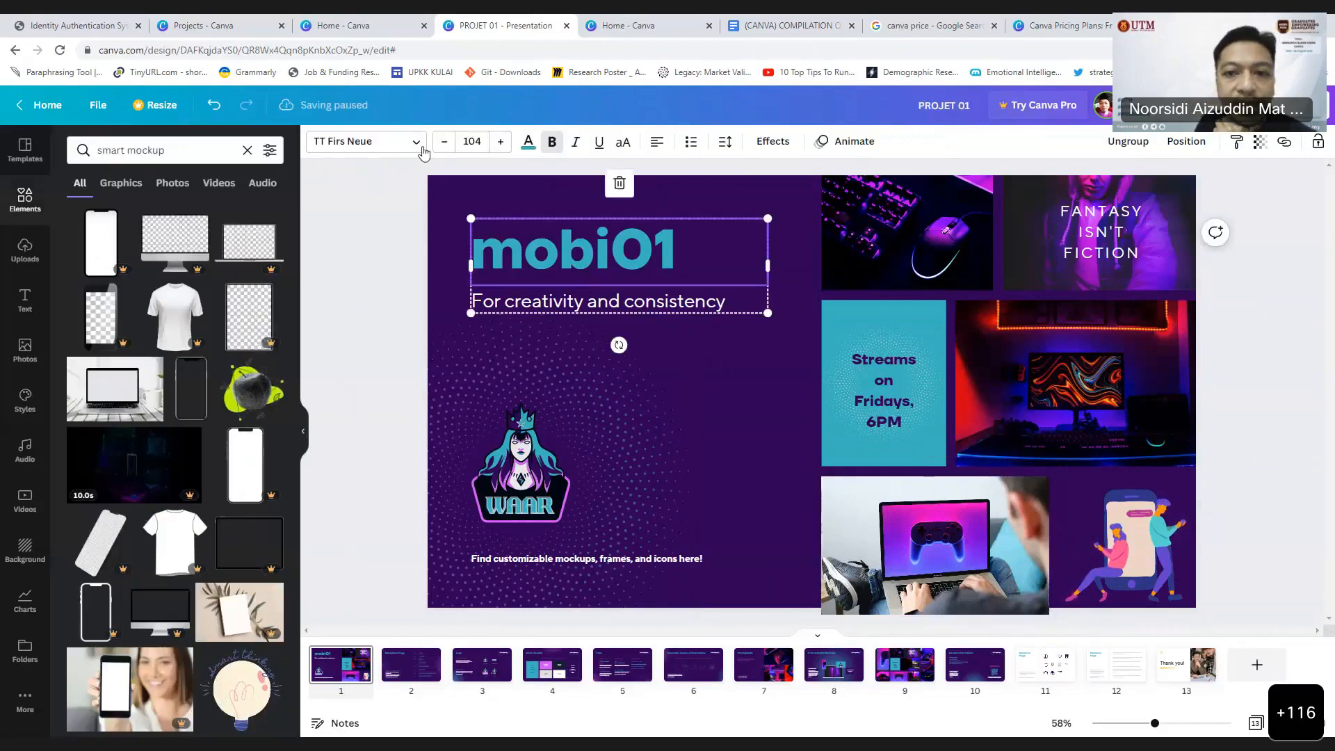
Step: Try the Neon and Glitch text effects on the cover title and reset its effect style to None
left_click(760, 150)
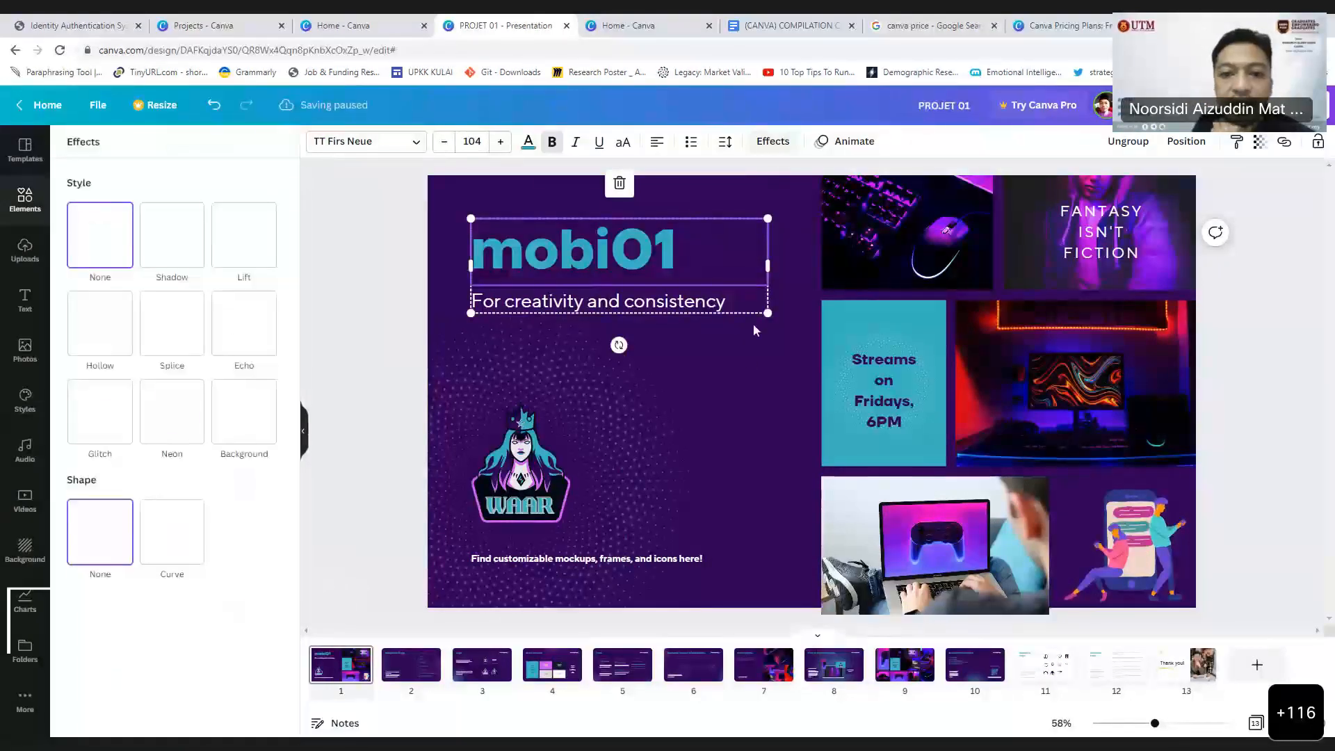
left_click(144, 422)
left_click(92, 425)
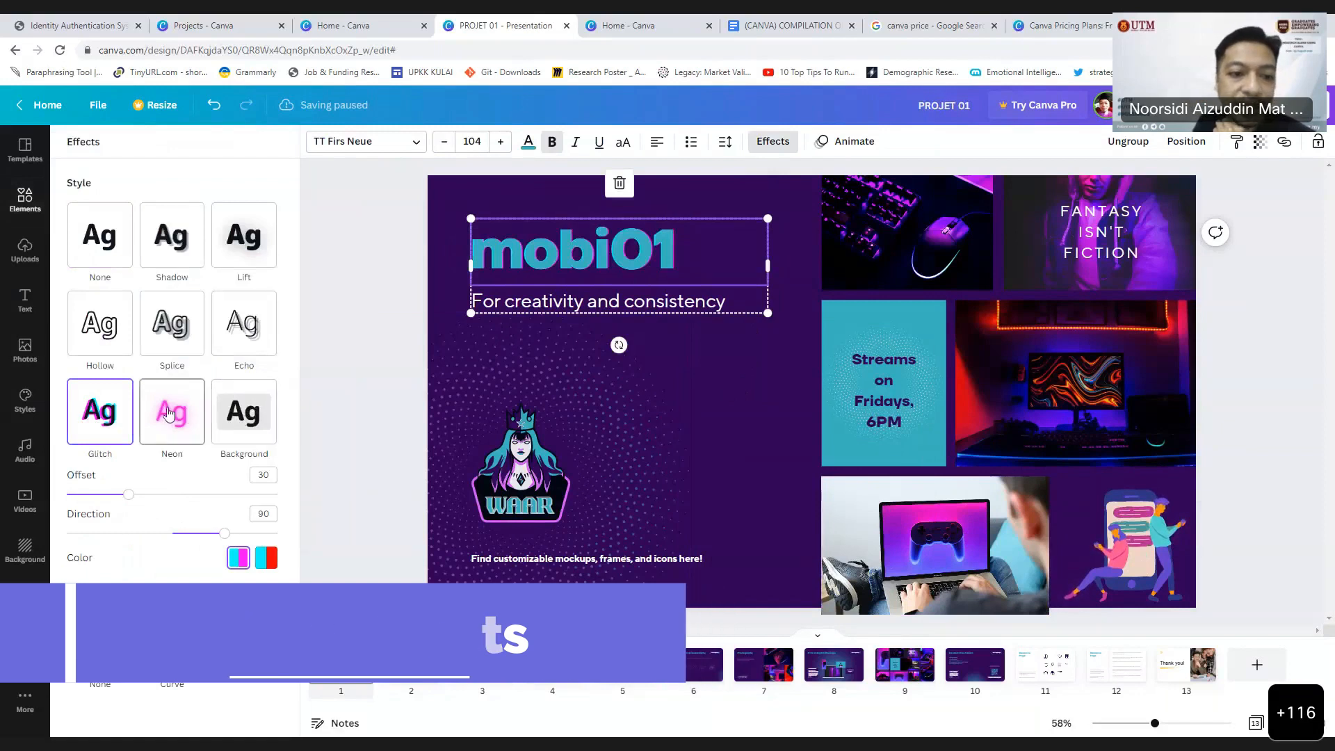
left_click(100, 235)
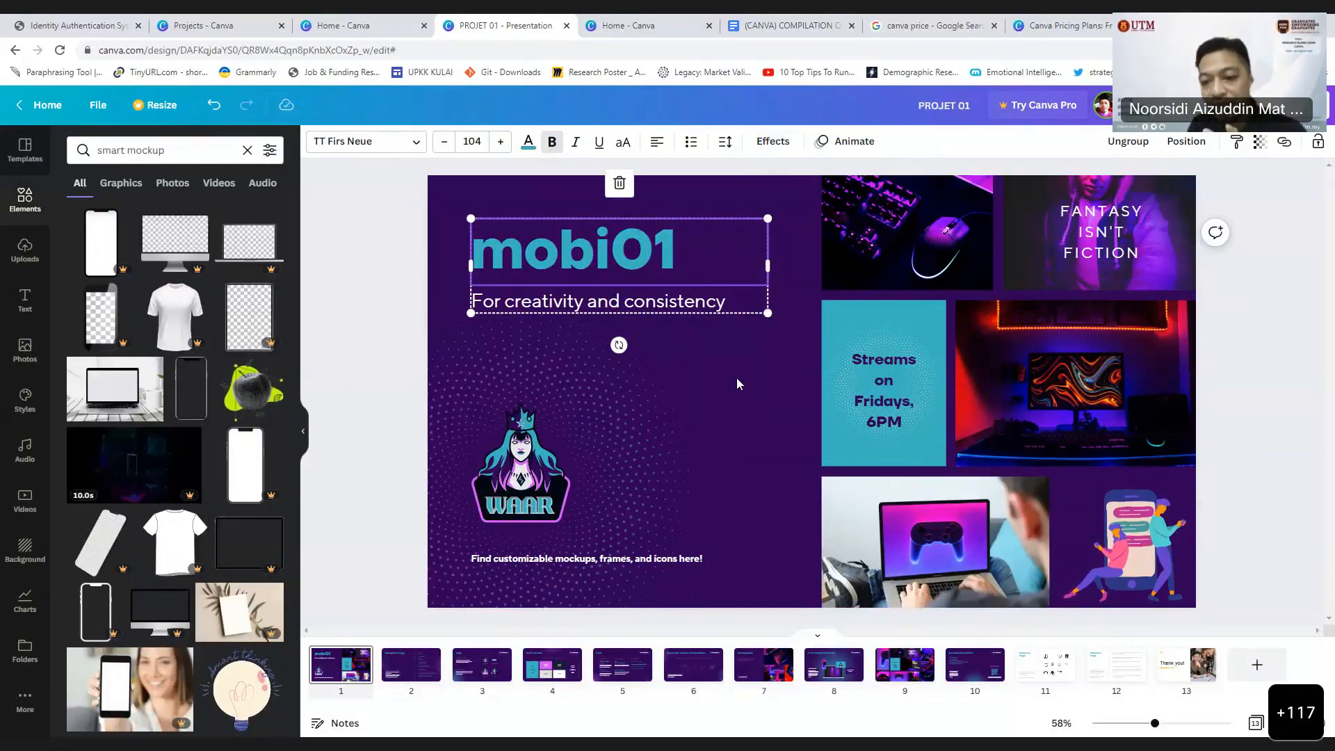
left_click(736, 378)
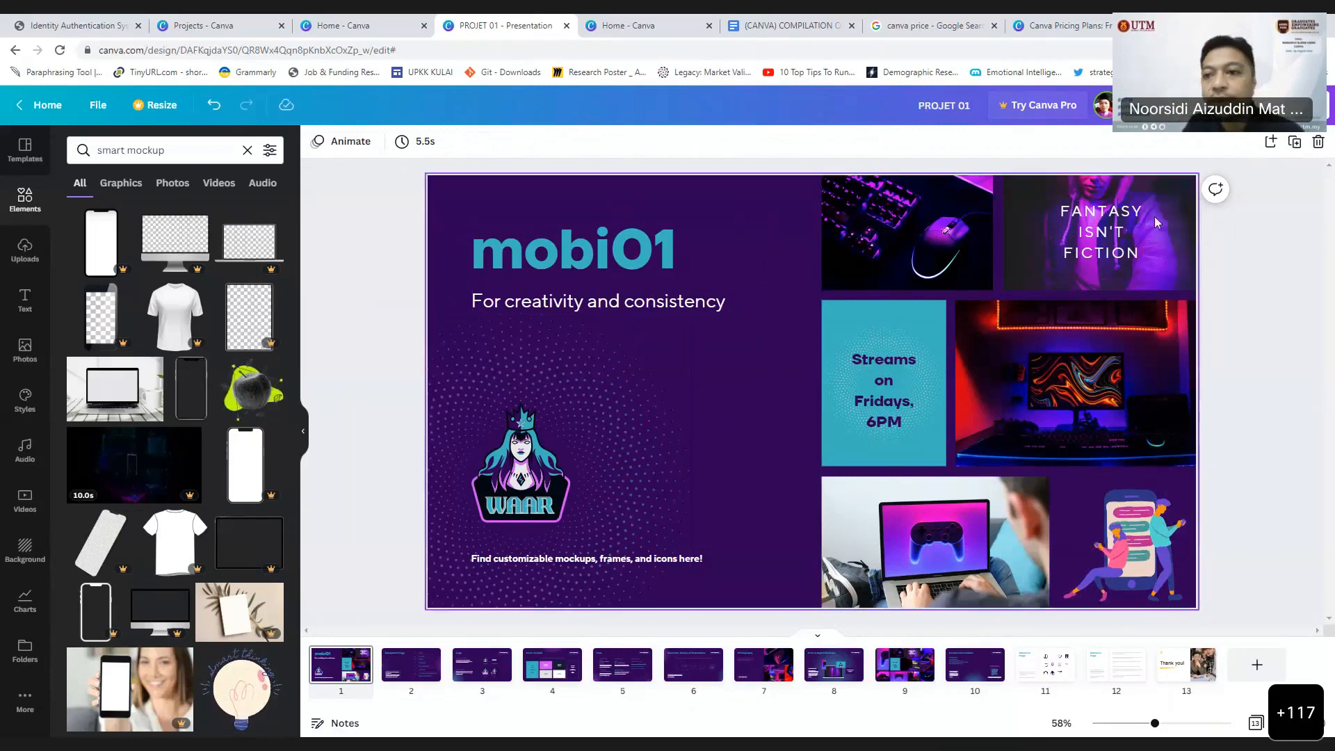
Step: Apply the Fade page animation to the cover page
left_click(303, 431)
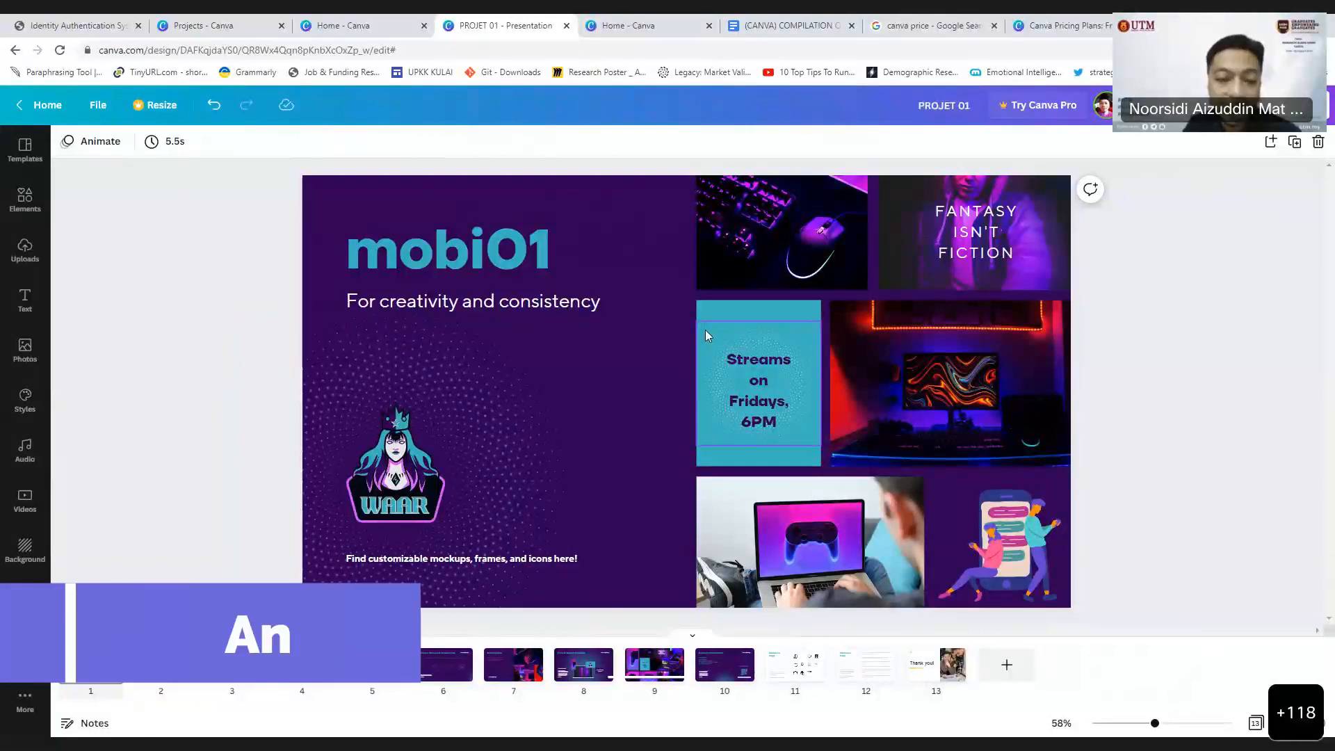
left_click(598, 264)
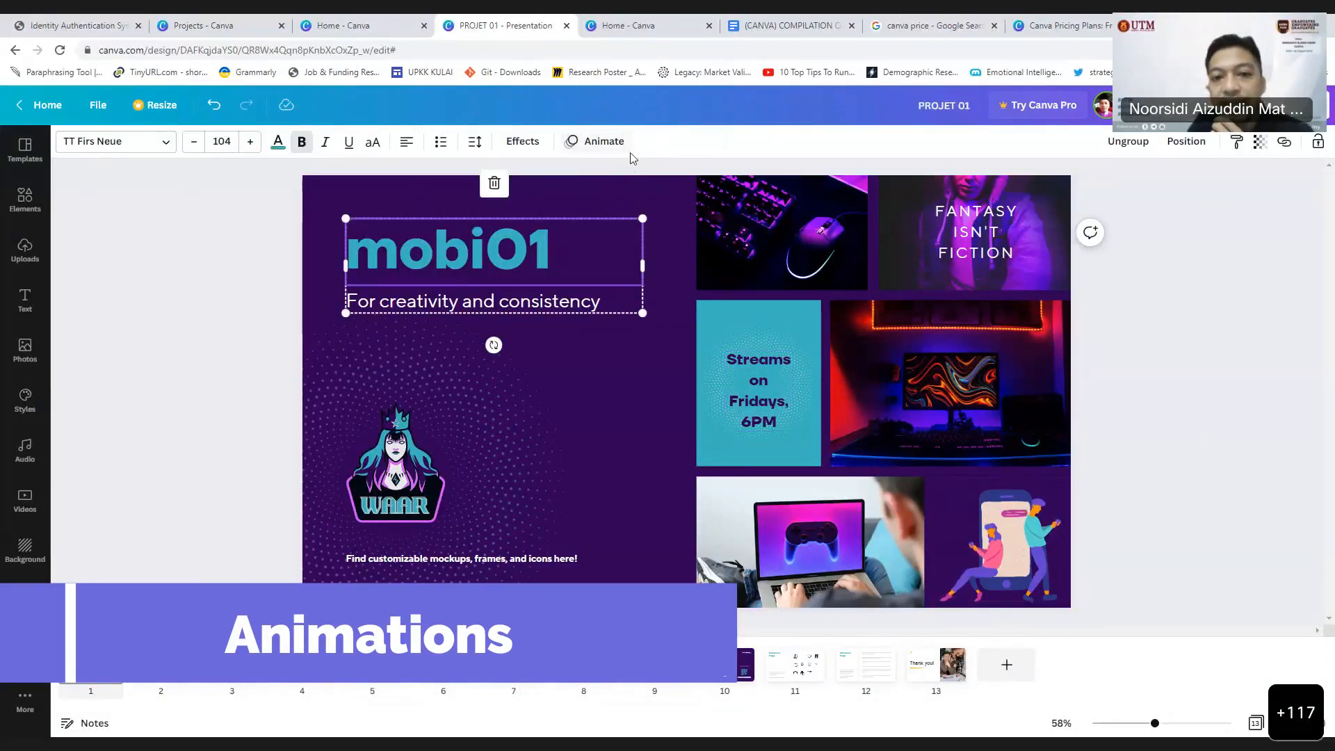
left_click(605, 142)
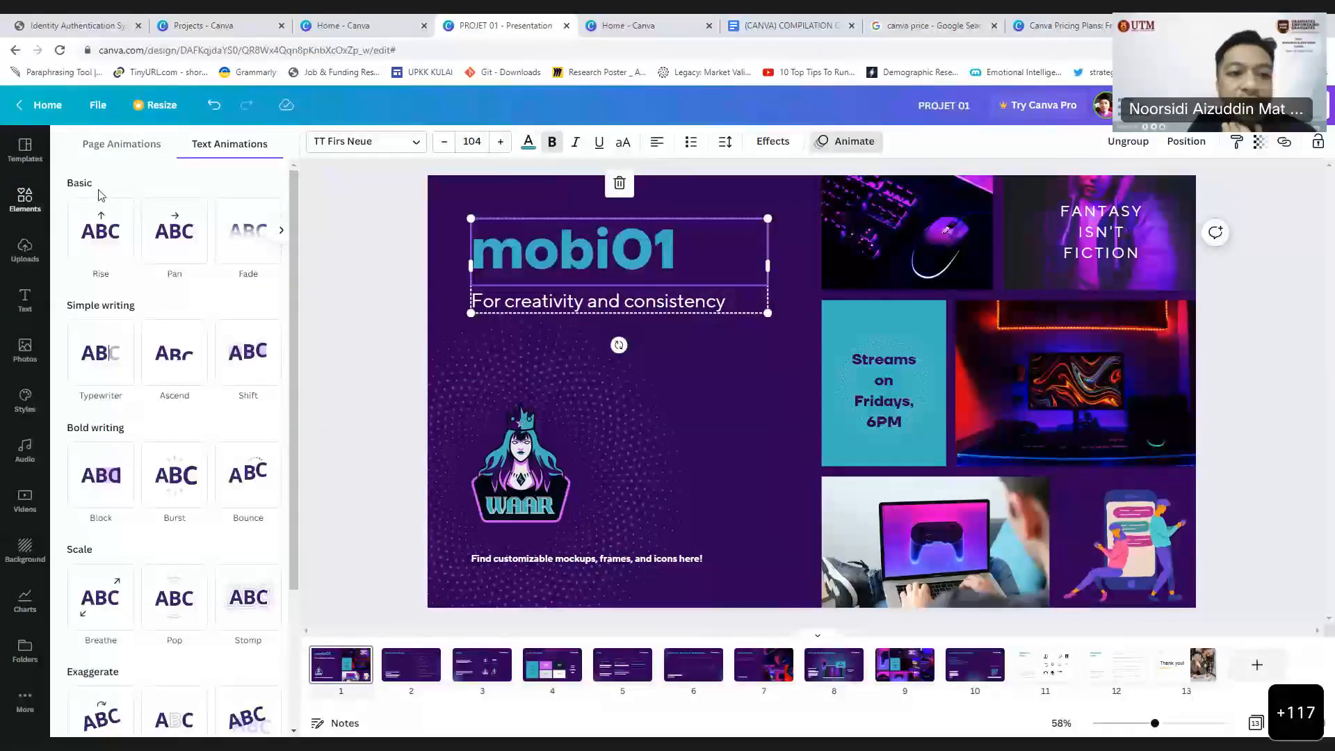
scroll(97, 182, "down", 3)
left_click(101, 148)
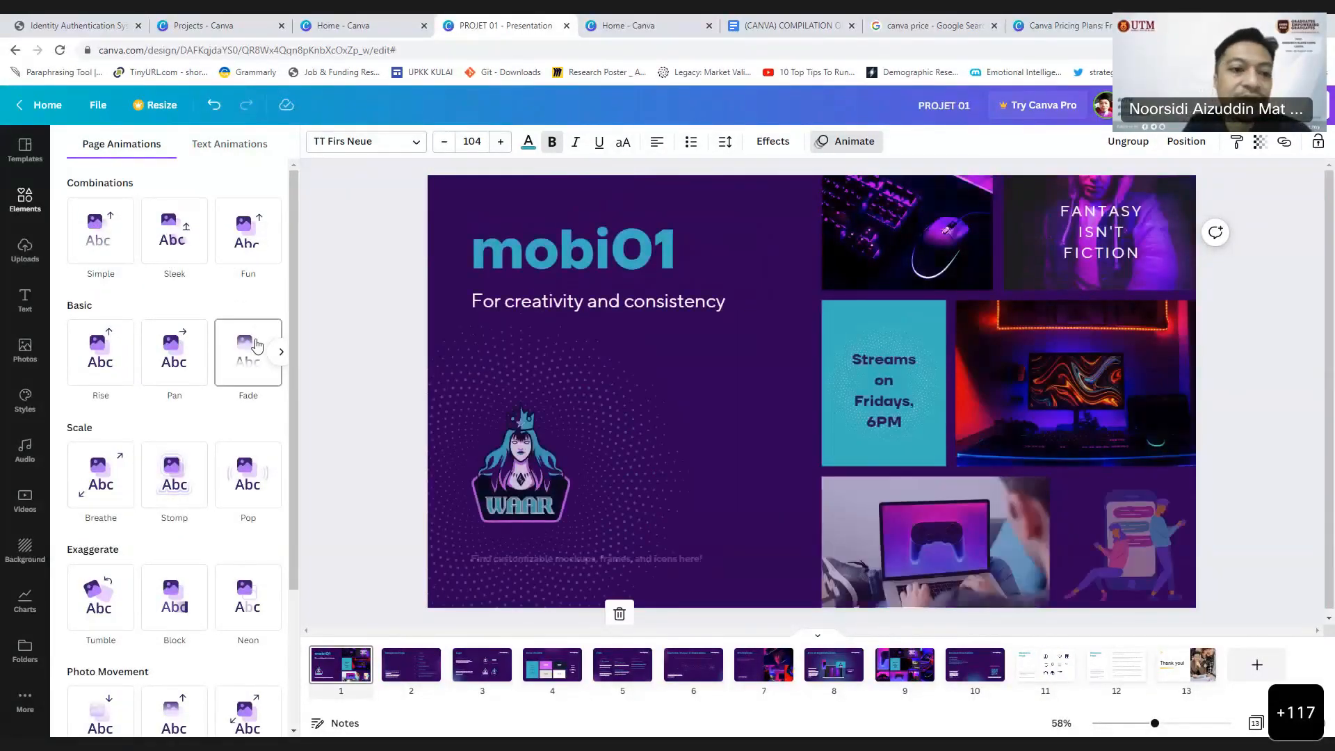
left_click(257, 344)
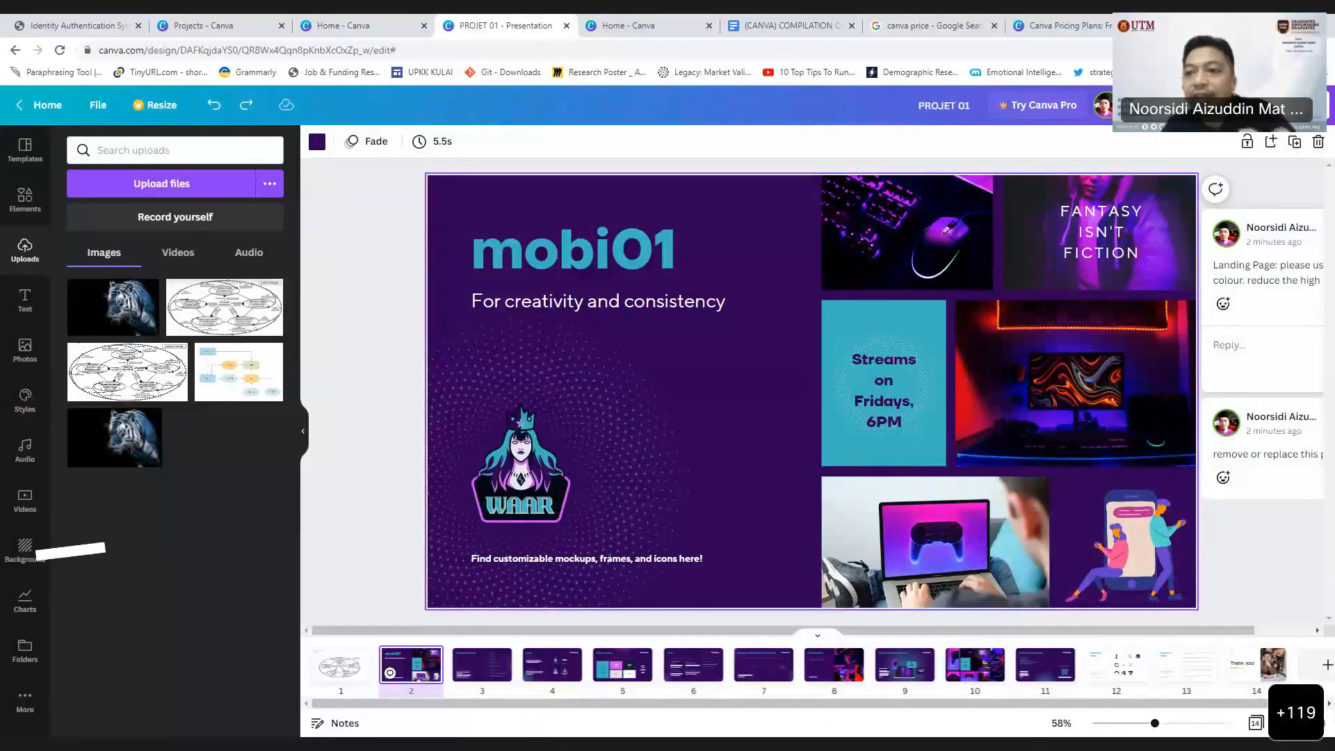
Step: Open the design's sharing options and examine the link access choices and the field for adding people
left_click(1299, 105)
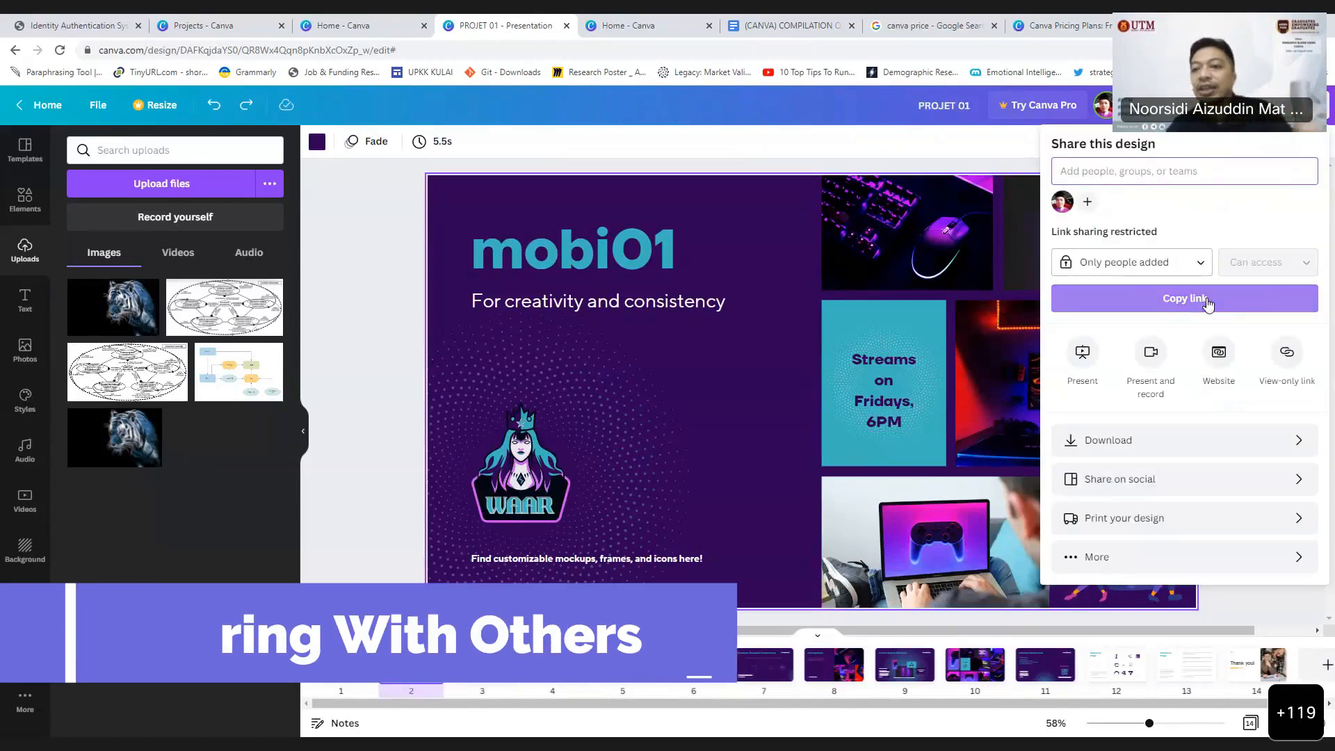
left_click(1197, 267)
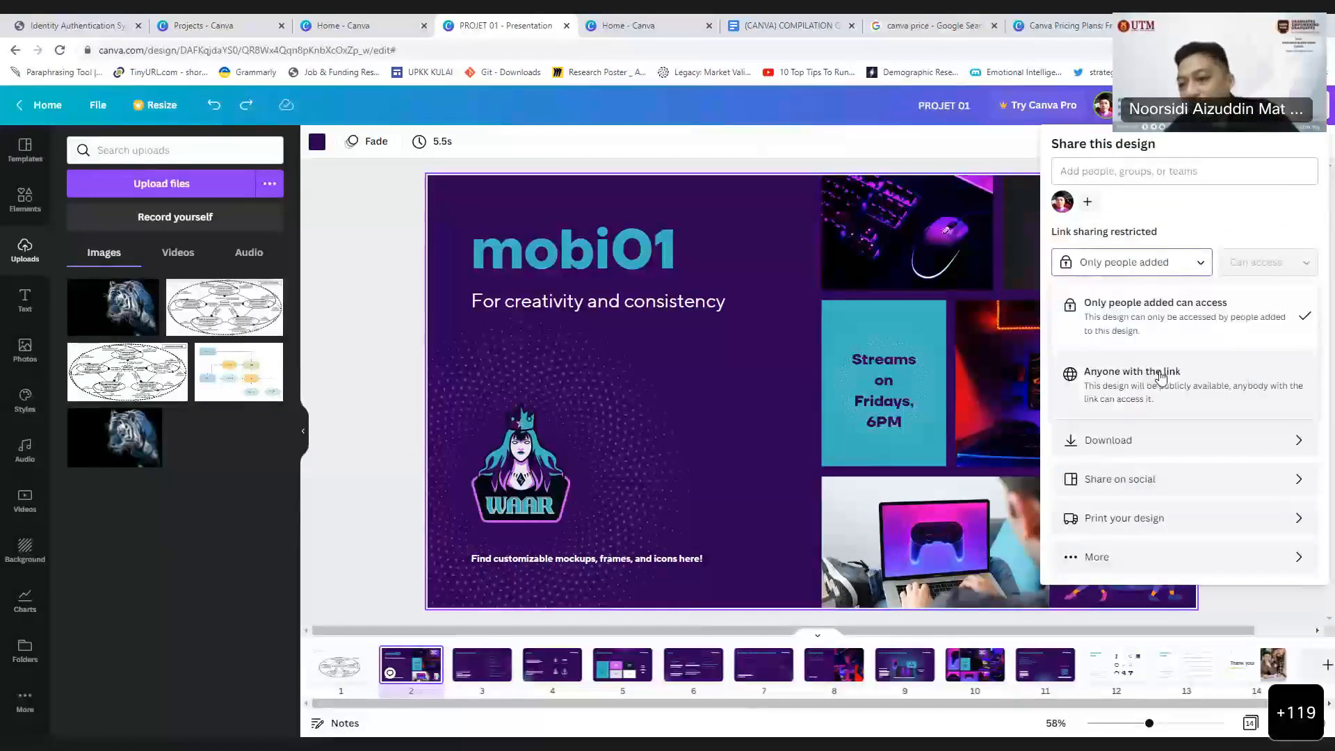
left_click(1106, 174)
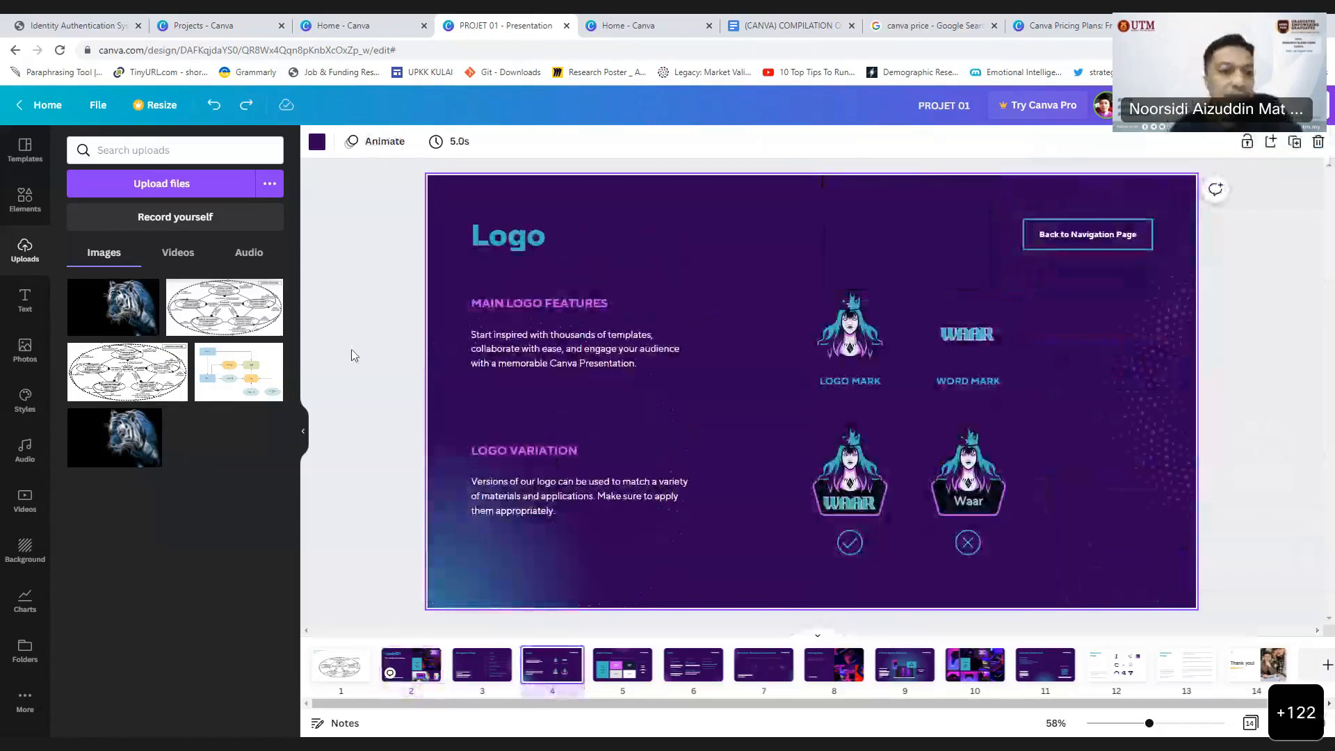
Step: Browse the "smart mockup" elements and search the elements for "3d printer" while on the Logo page
left_click(25, 198)
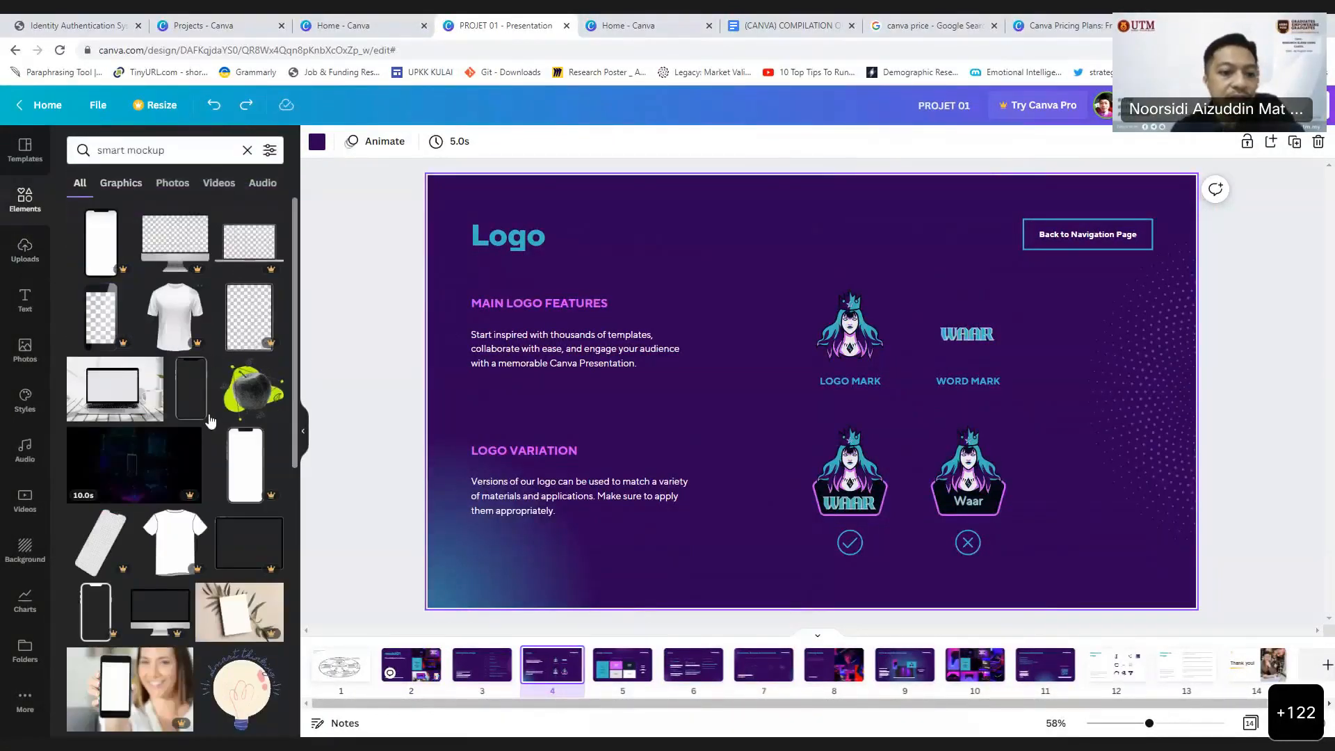
scroll(209, 438, "down", 6)
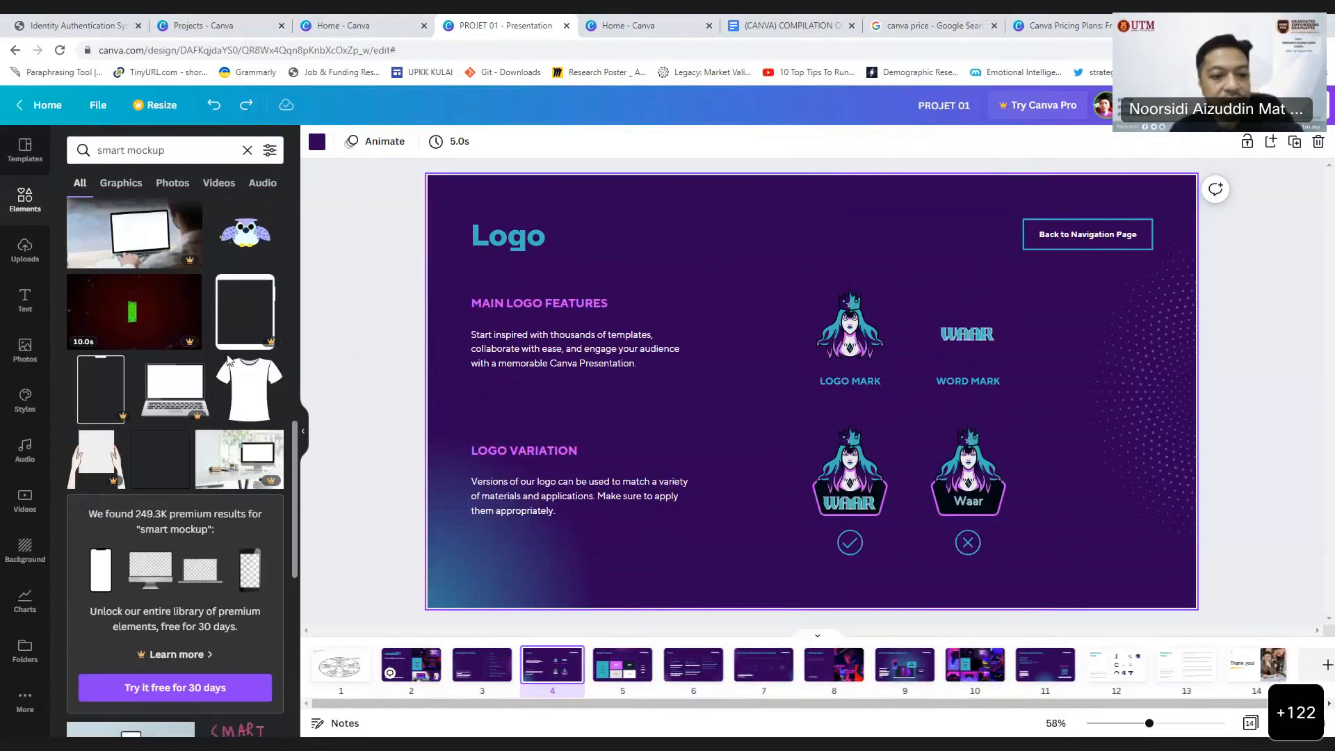
scroll(184, 338, "down", 10)
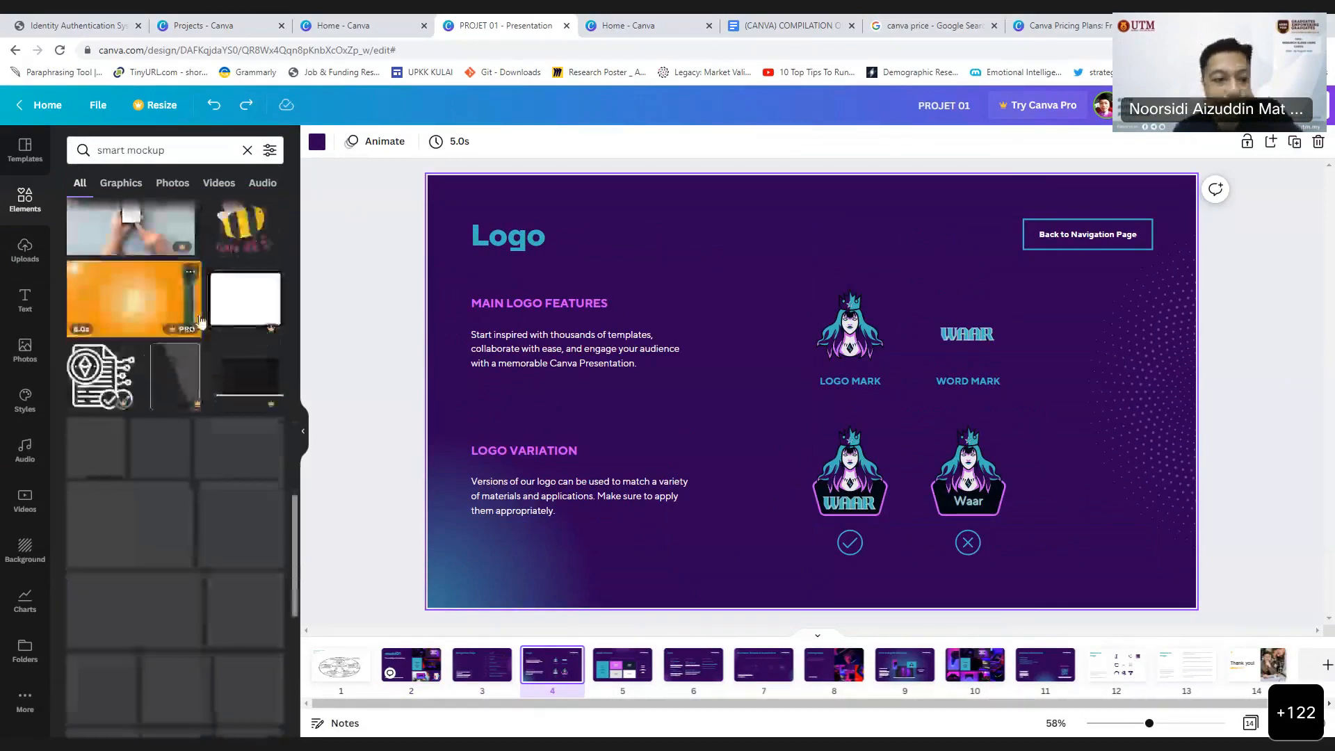
scroll(202, 326, "down", 10)
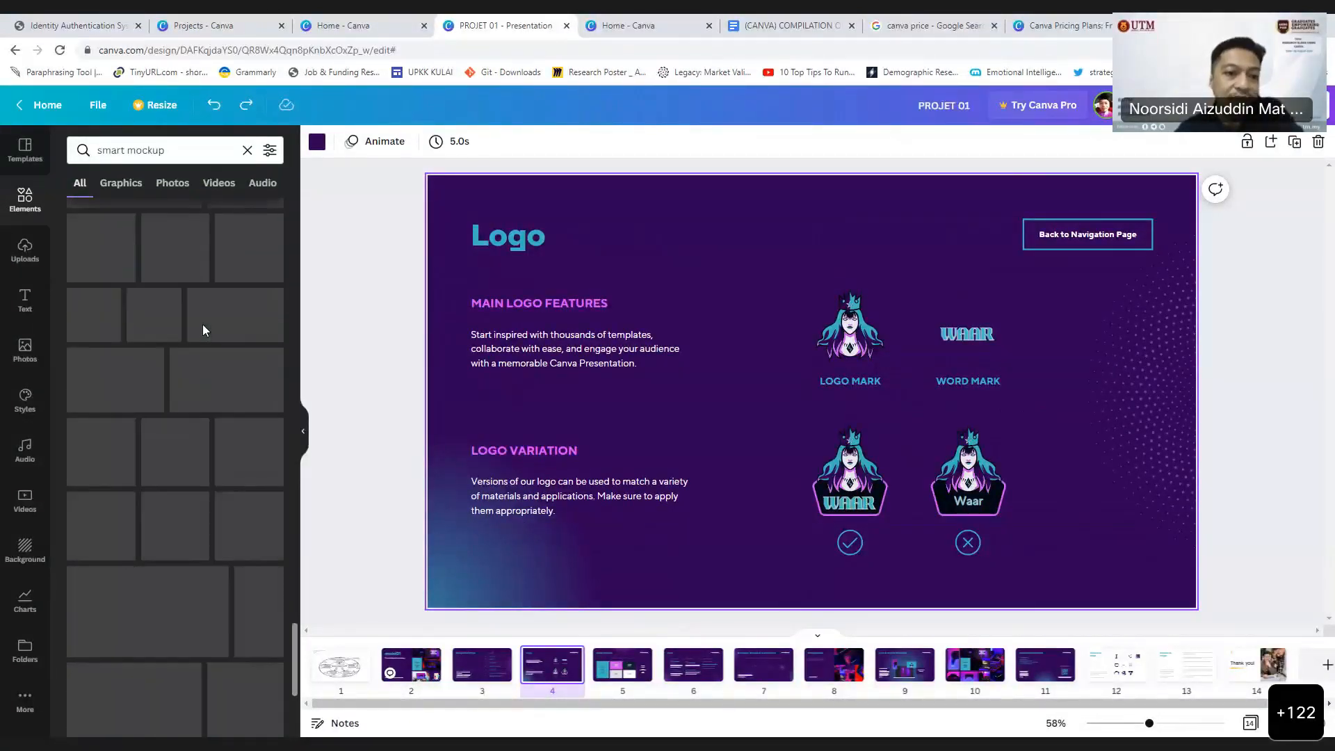
scroll(166, 295, "up", 10)
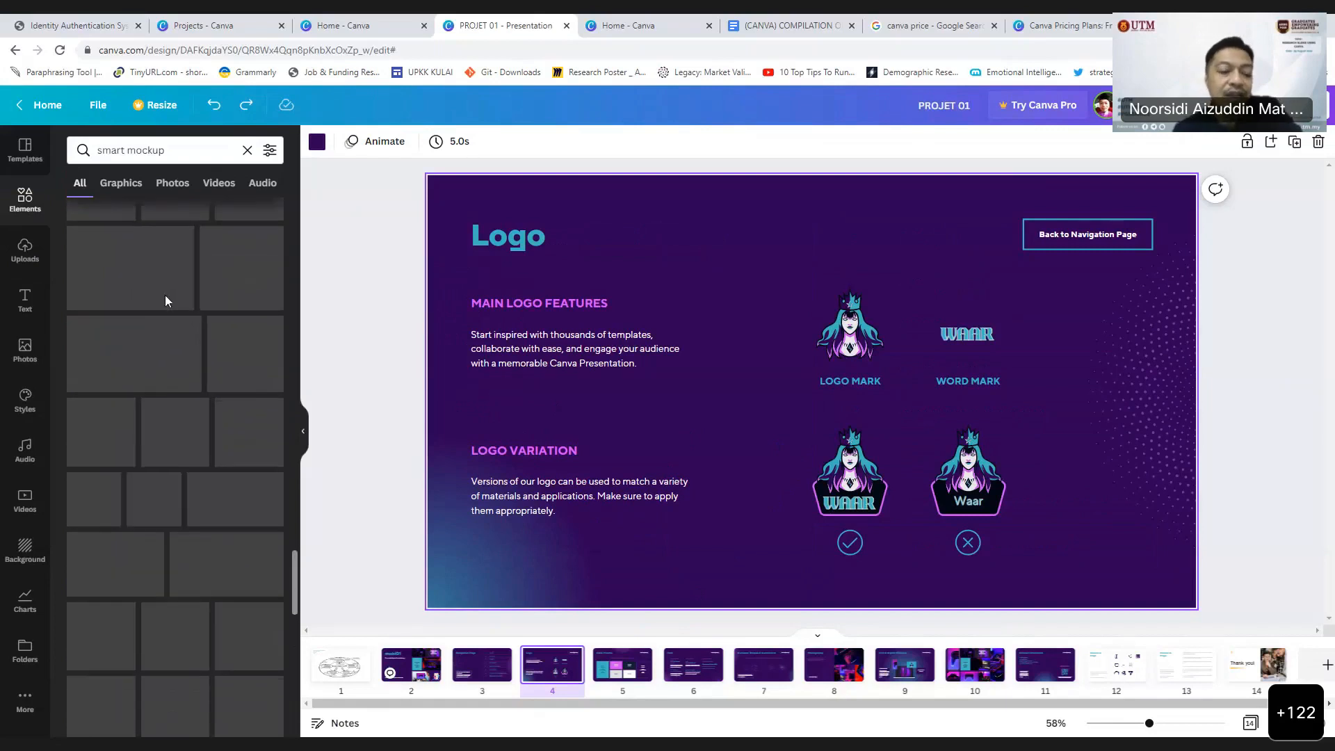
scroll(166, 294, "up", 3)
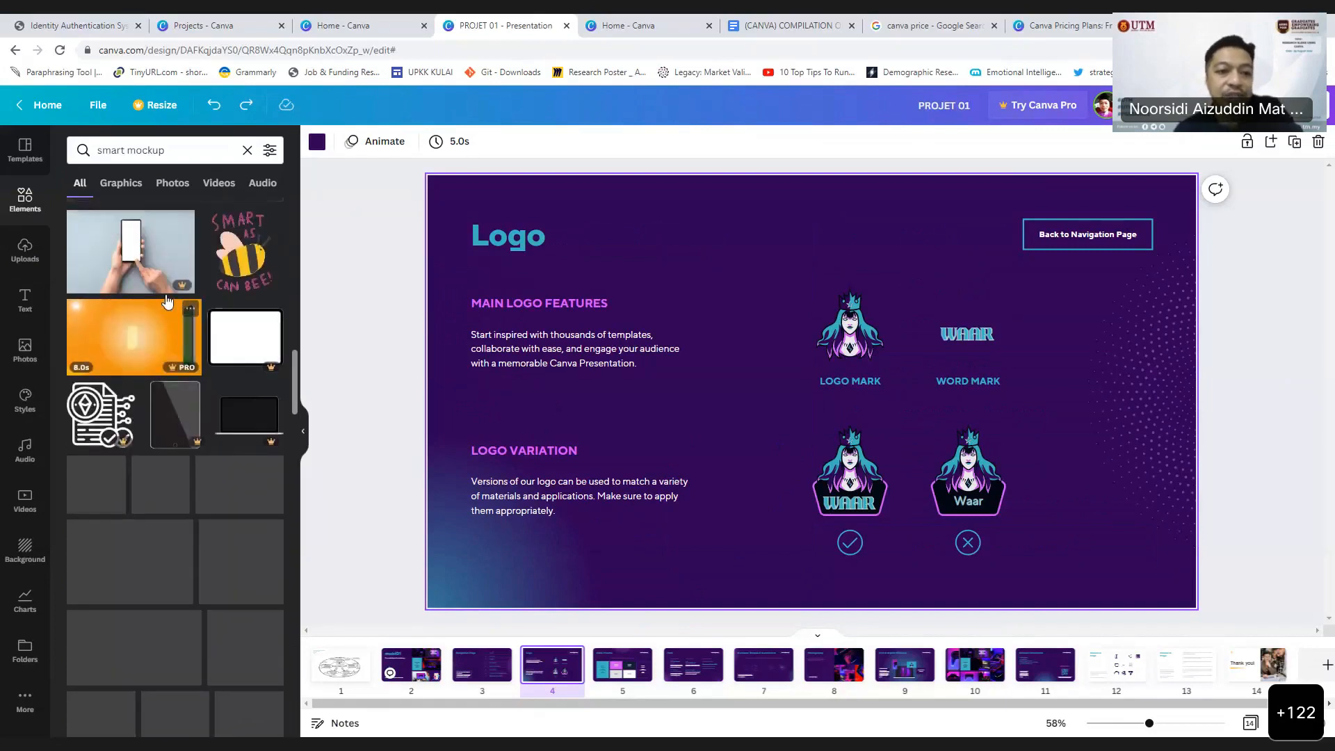
left_click(150, 159)
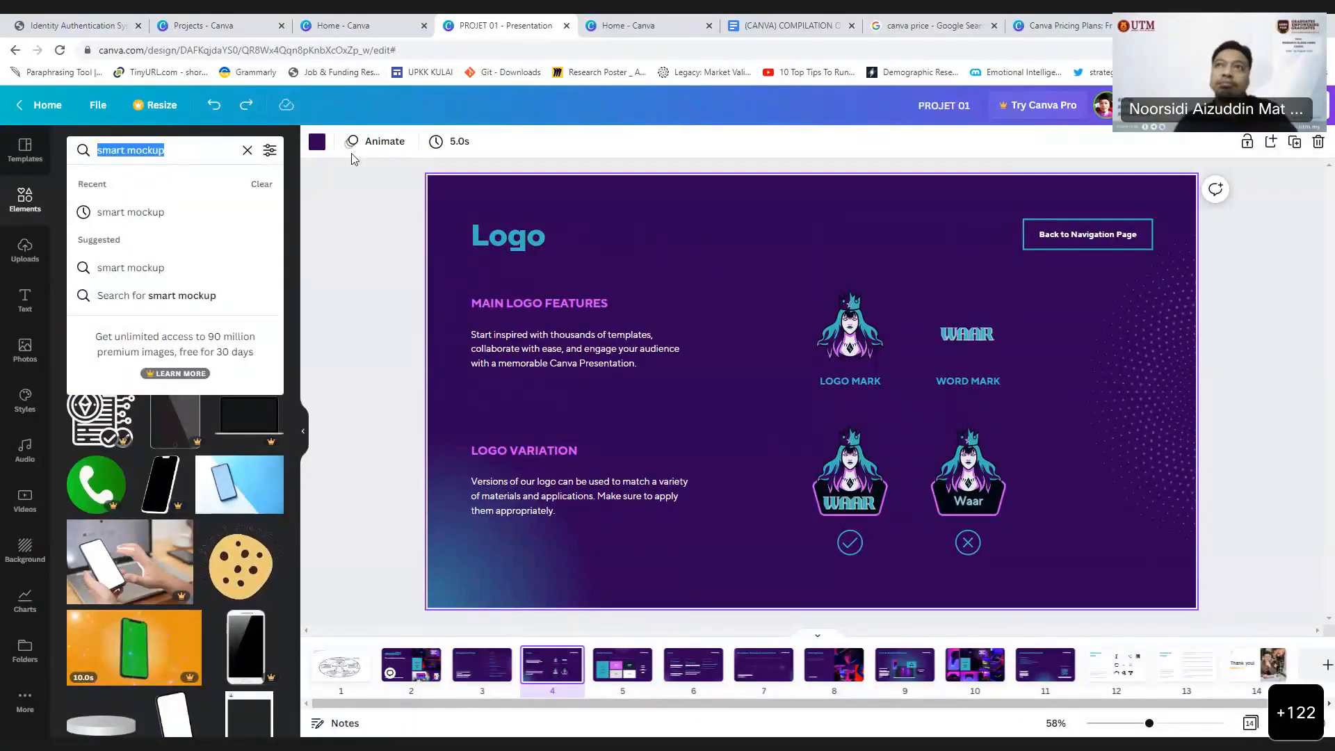
type("3d printer")
key("Return")
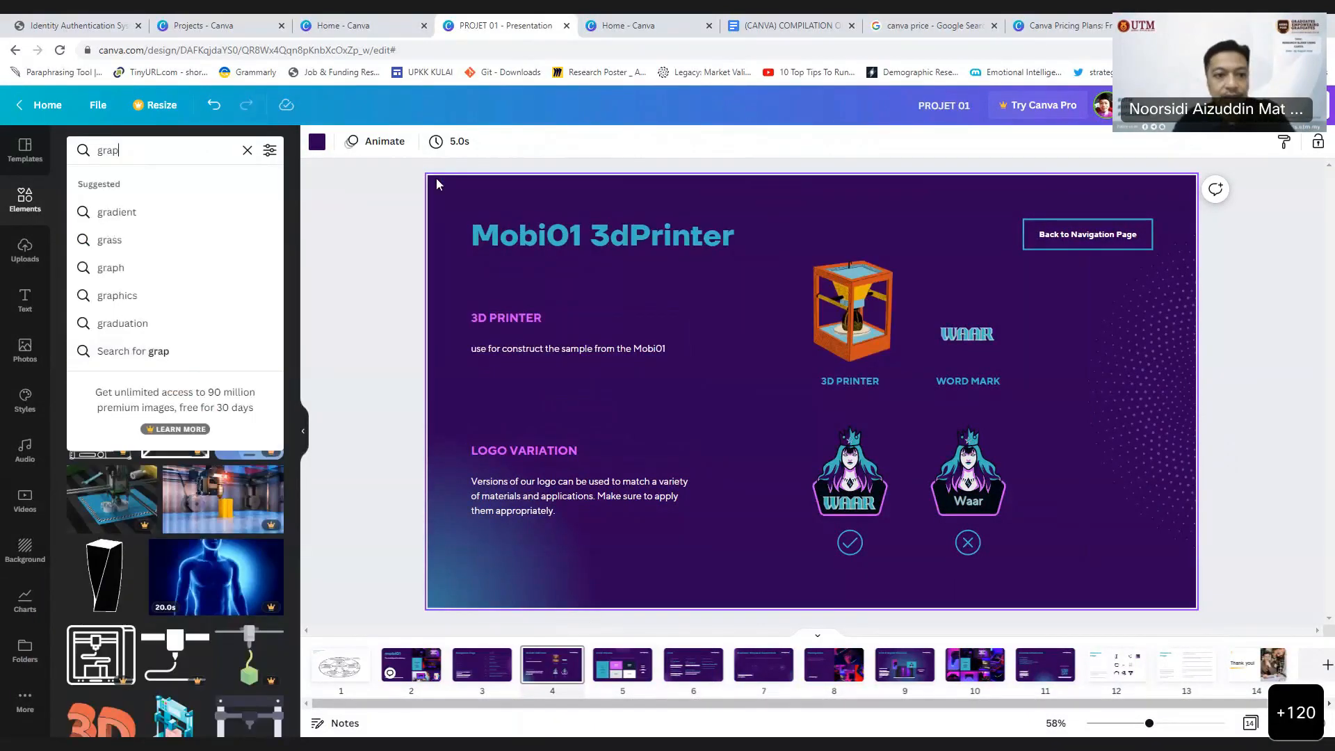
Step: Search the elements for "graph", add the stacked row chart to the Navigation Page and reposition it beside the tip box
type("h")
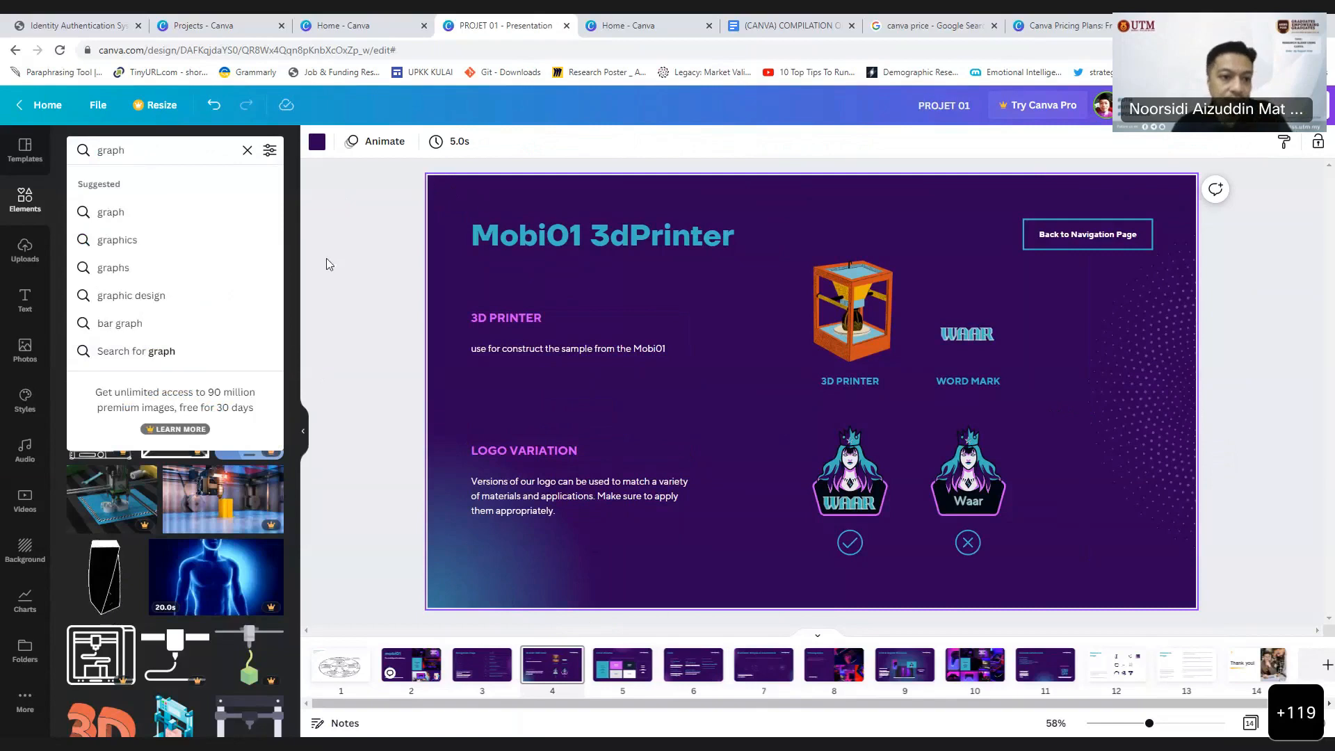
left_click(146, 218)
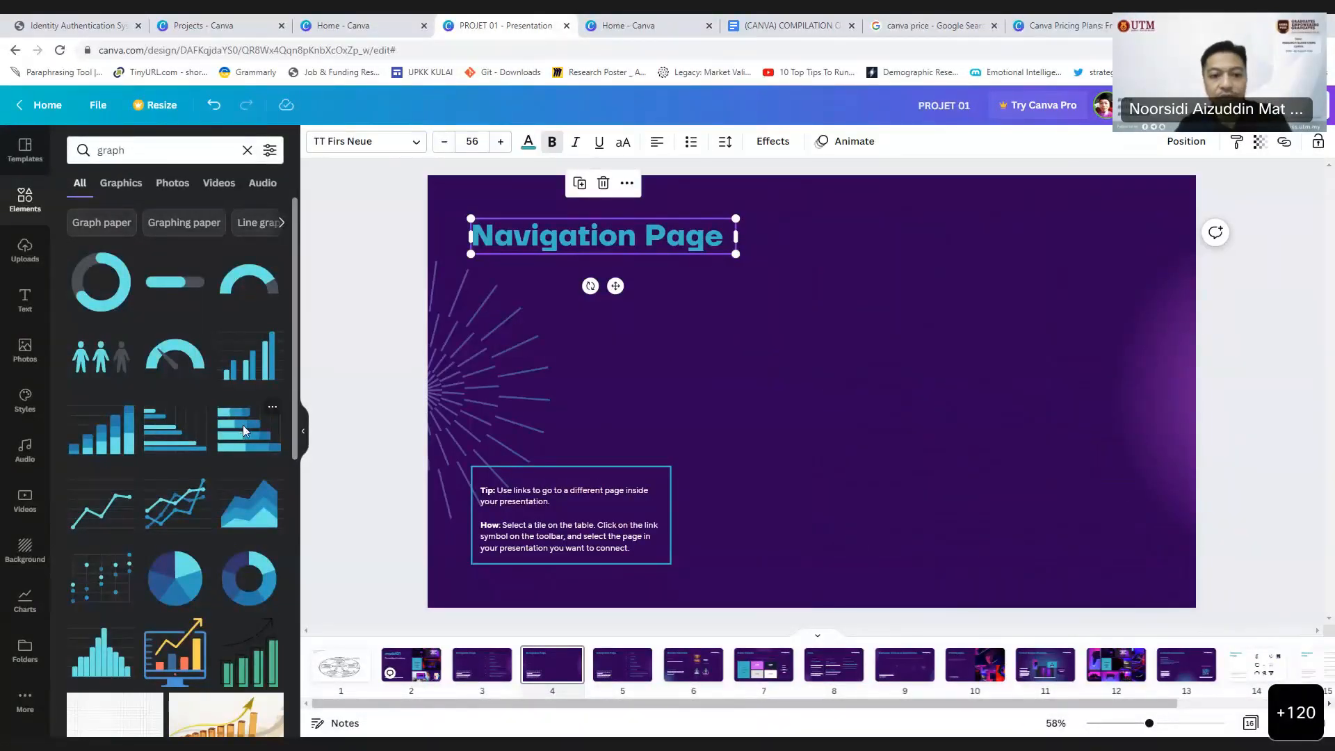
left_click(244, 430)
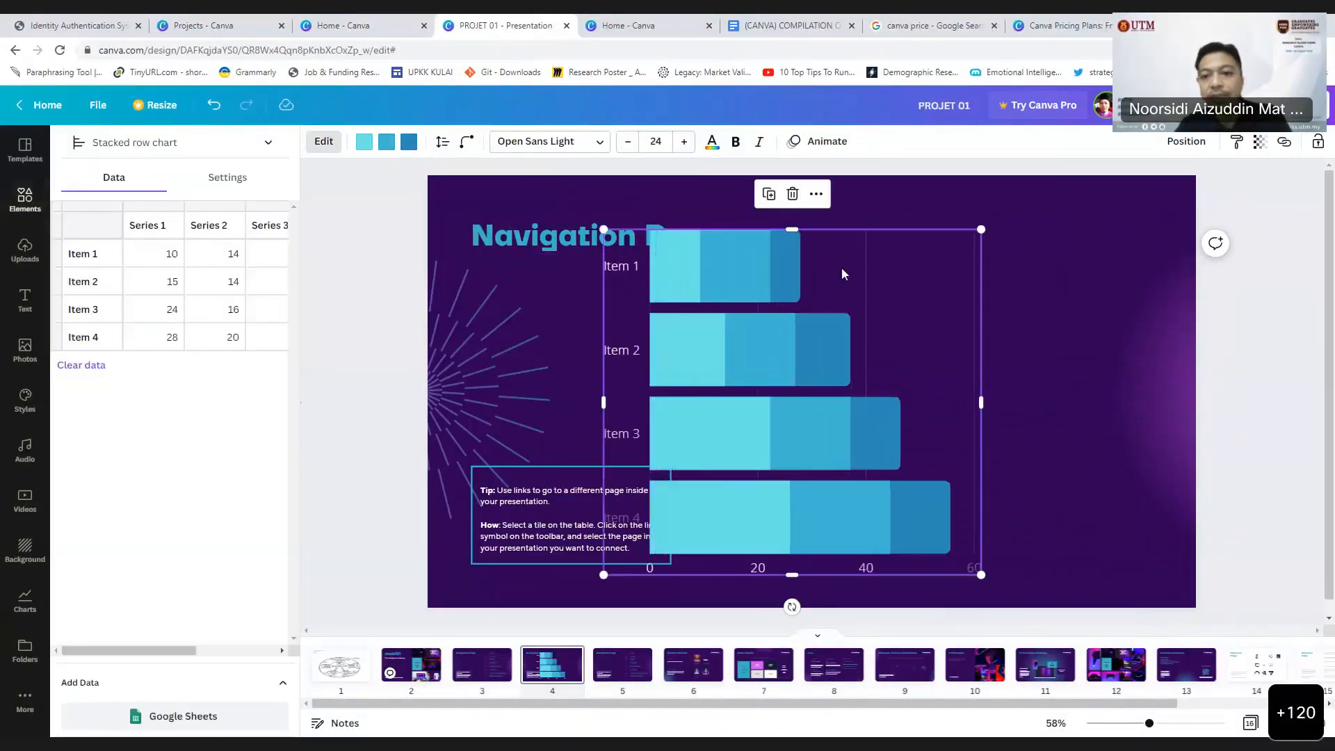
left_click_drag(959, 231, 984, 288)
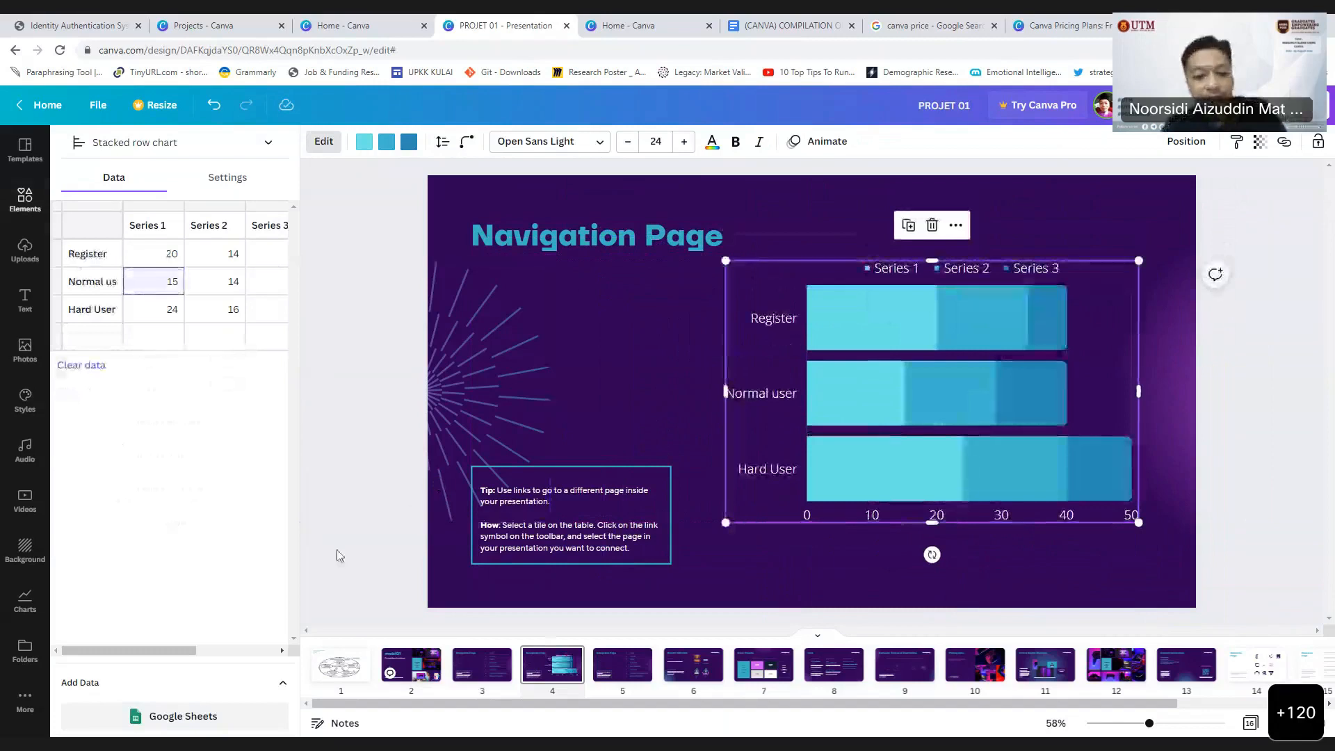